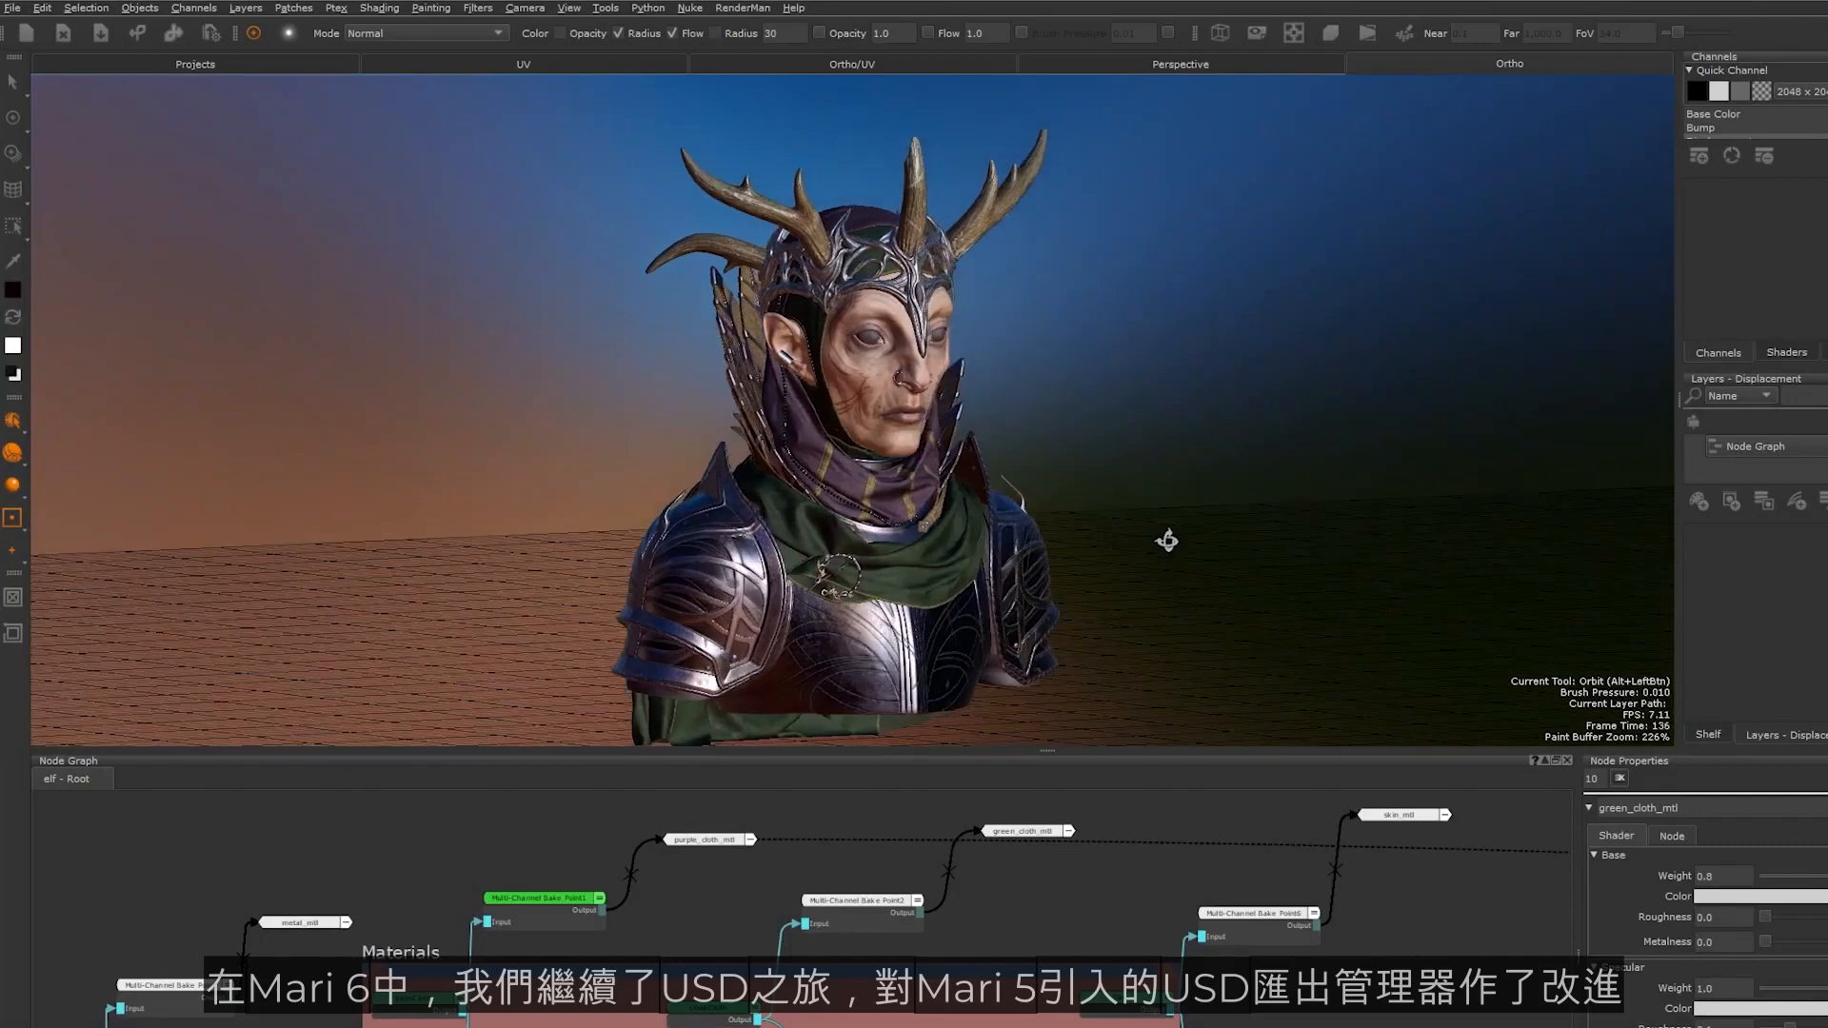
mouse_move(1180, 534)
ctrl+alt+mouse_down()
mouse_move(1209, 539)
mouse_move(1204, 488)
mouse_move(1201, 503)
mouse_move(1265, 506)
mouse_move(1261, 487)
ctrl+alt+mouse_up()
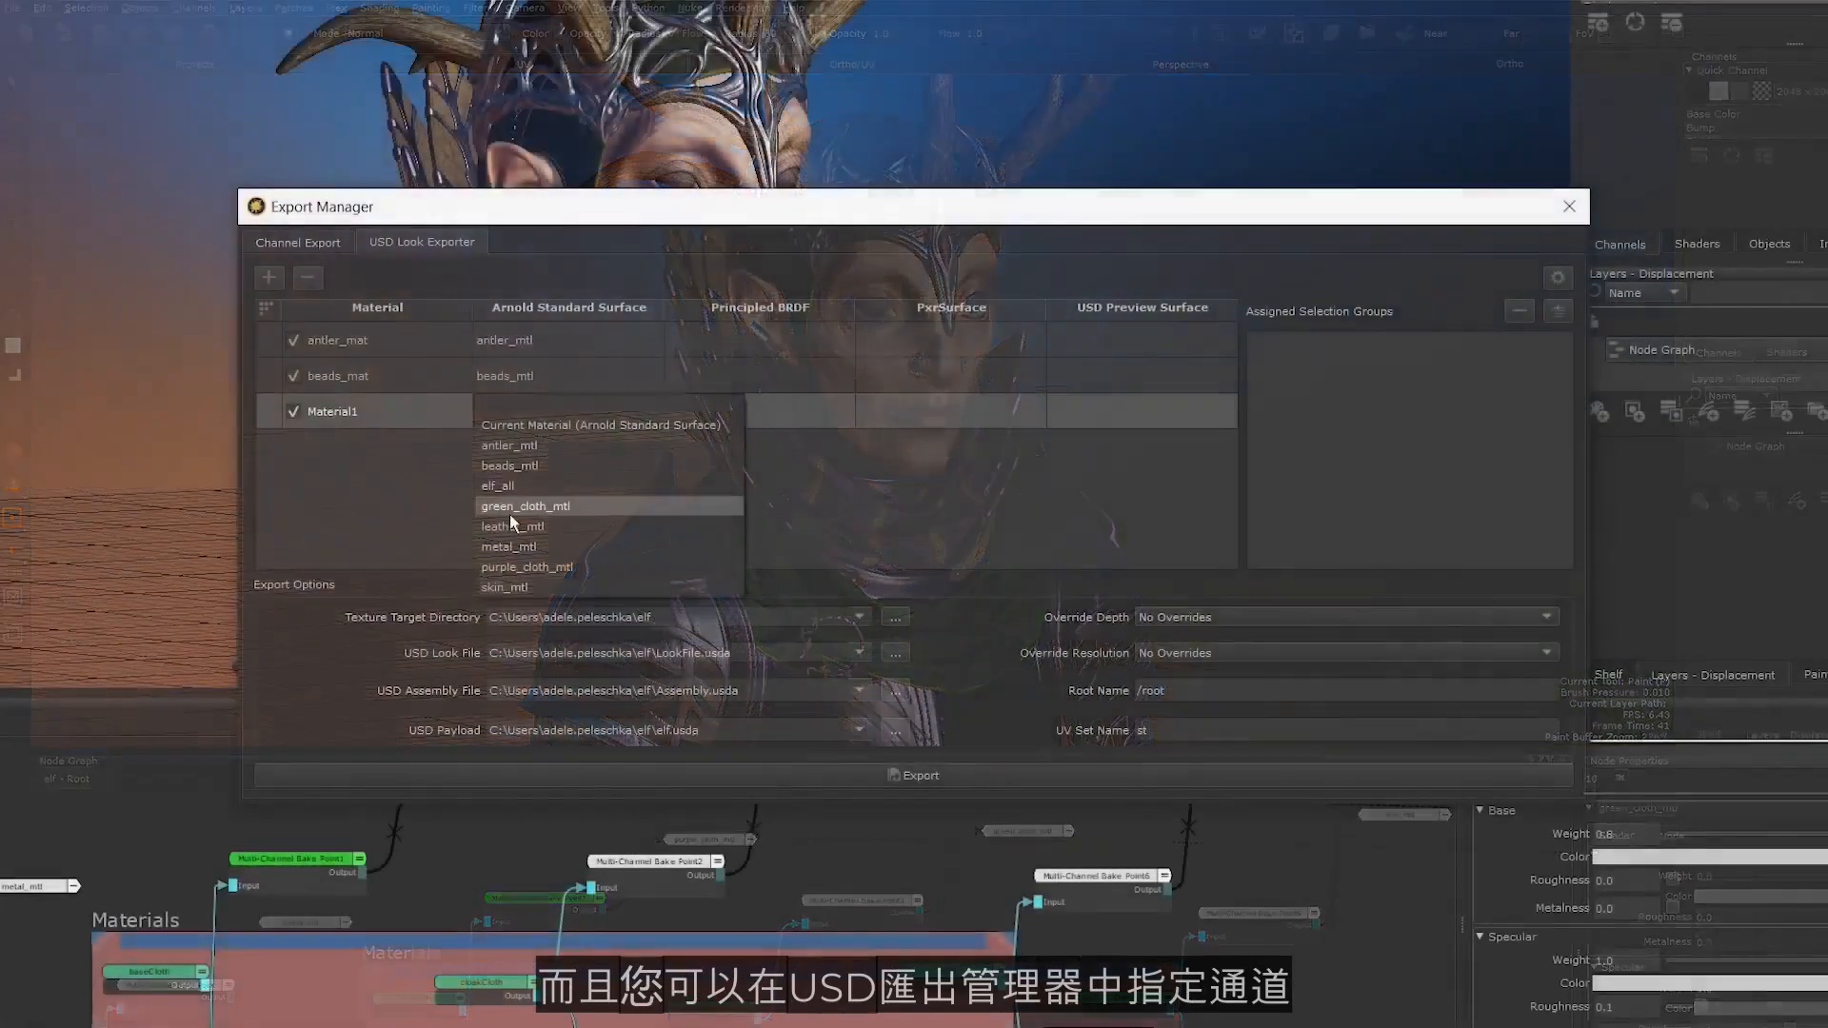
Assign green_cloth_mtl as the Arnold Standard Surface shader of Material1 and rename the material green_mat
click(514, 511)
double_click(342, 412)
text(green_mat)
key(Return)
Add a material that uses leather_mtl as its Arnold Standard Surface shader and name it leather_mat
click(268, 278)
click(518, 441)
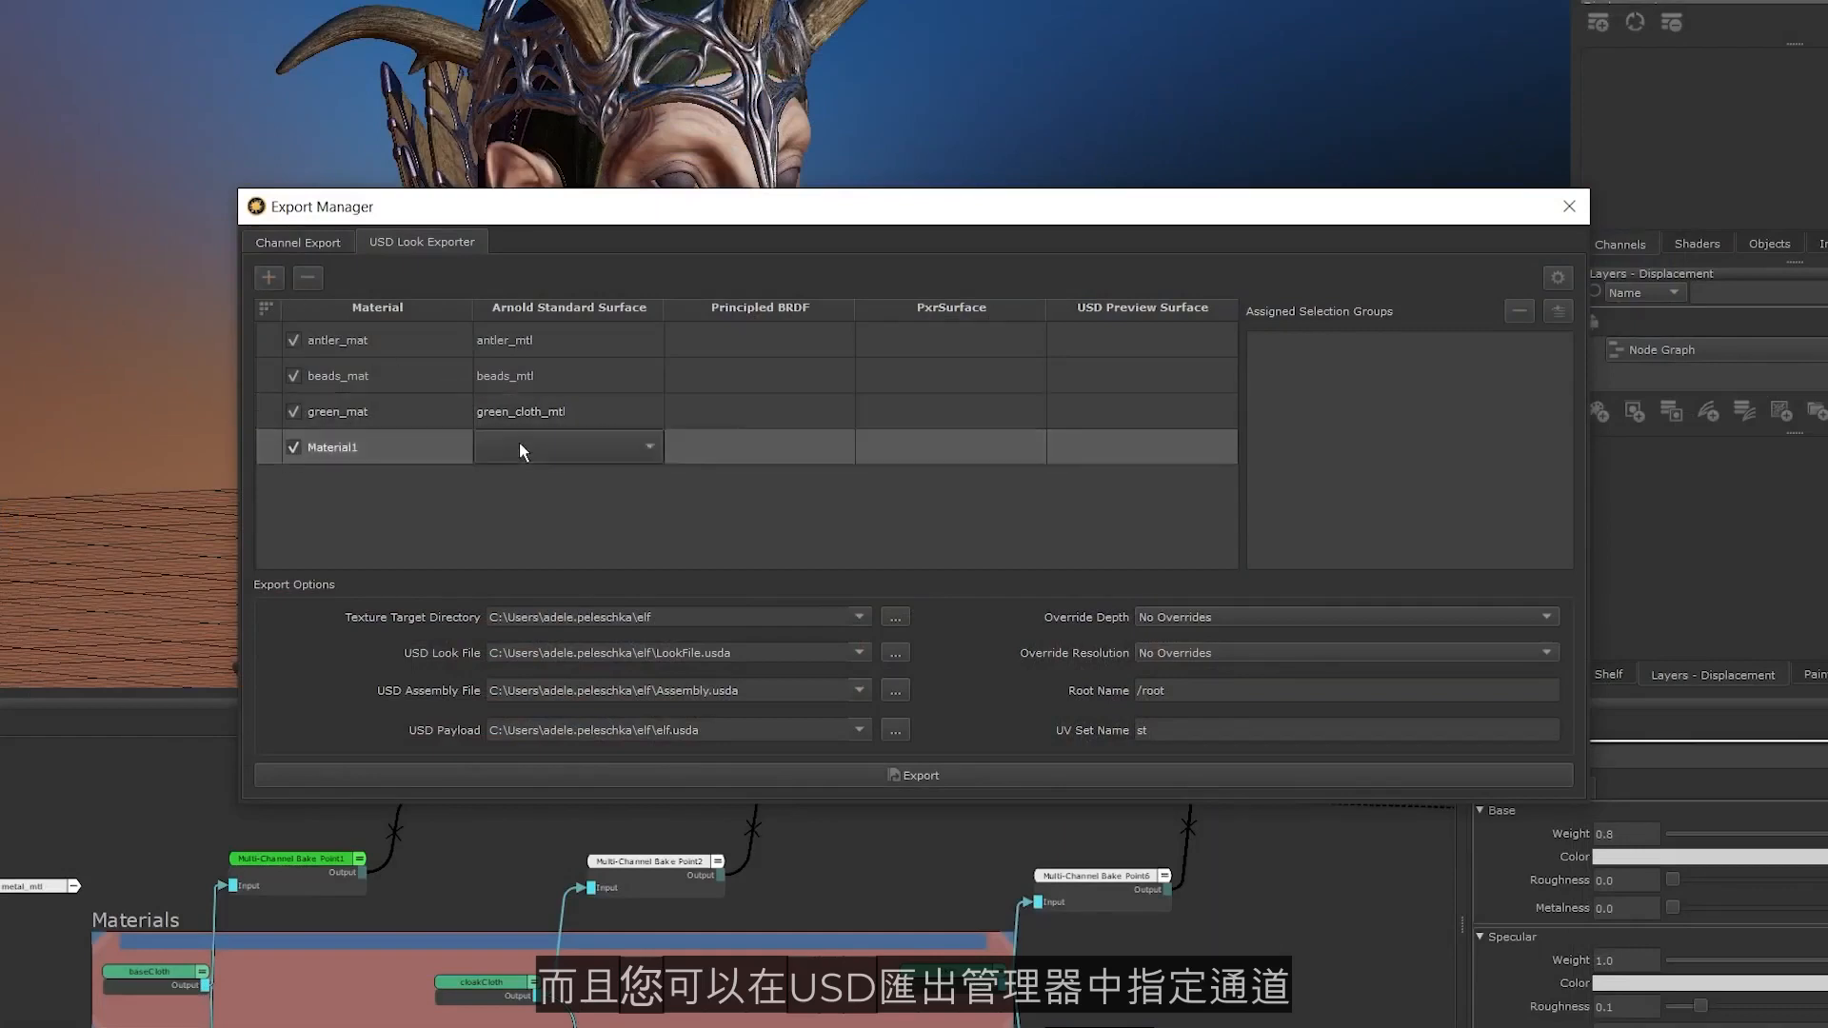
click(518, 441)
click(528, 484)
double_click(333, 446)
text(leathe)
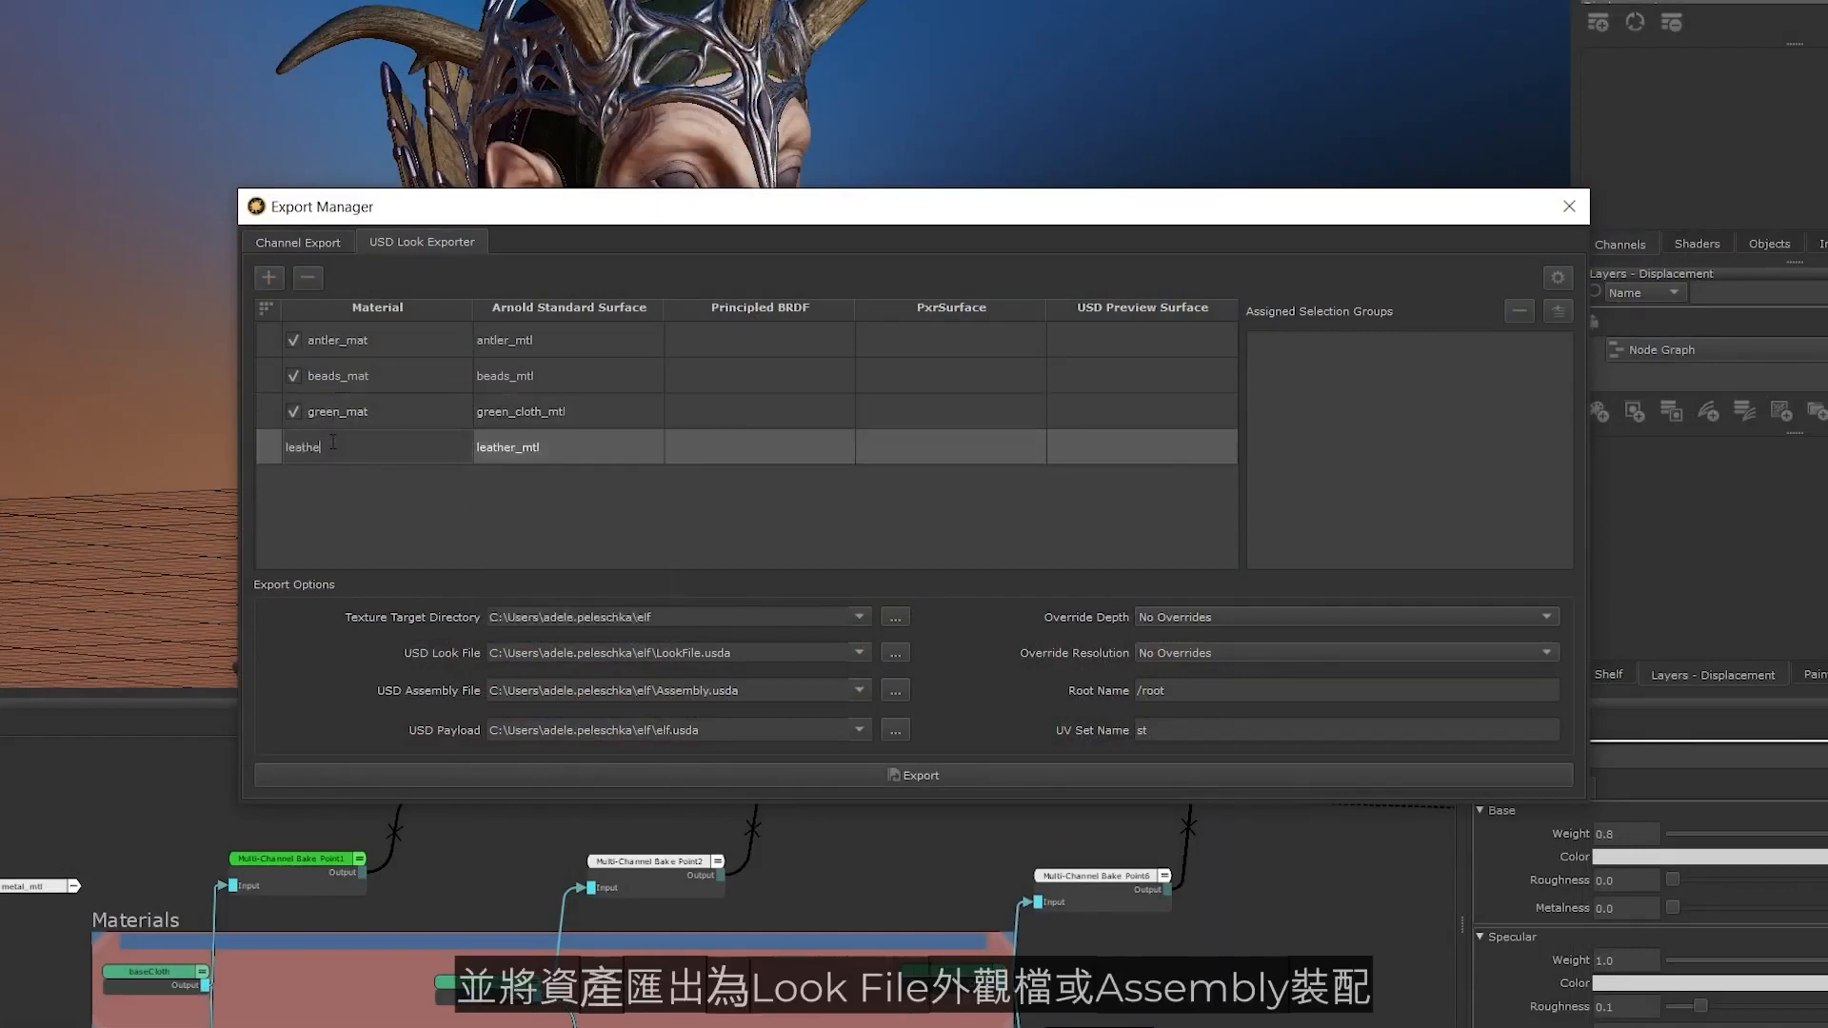
text(r_mat)
key(Return)
Add a material that uses metal_mtl as its Arnold Standard Surface shader and name it metal_mat
click(270, 278)
click(514, 483)
click(514, 483)
click(533, 617)
double_click(347, 487)
text(metal_mat)
key(Return)
Assign purple_cloth_mtl as the Arnold Standard Surface shader of the material entry below metal_mat
click(511, 515)
click(511, 514)
click(540, 676)
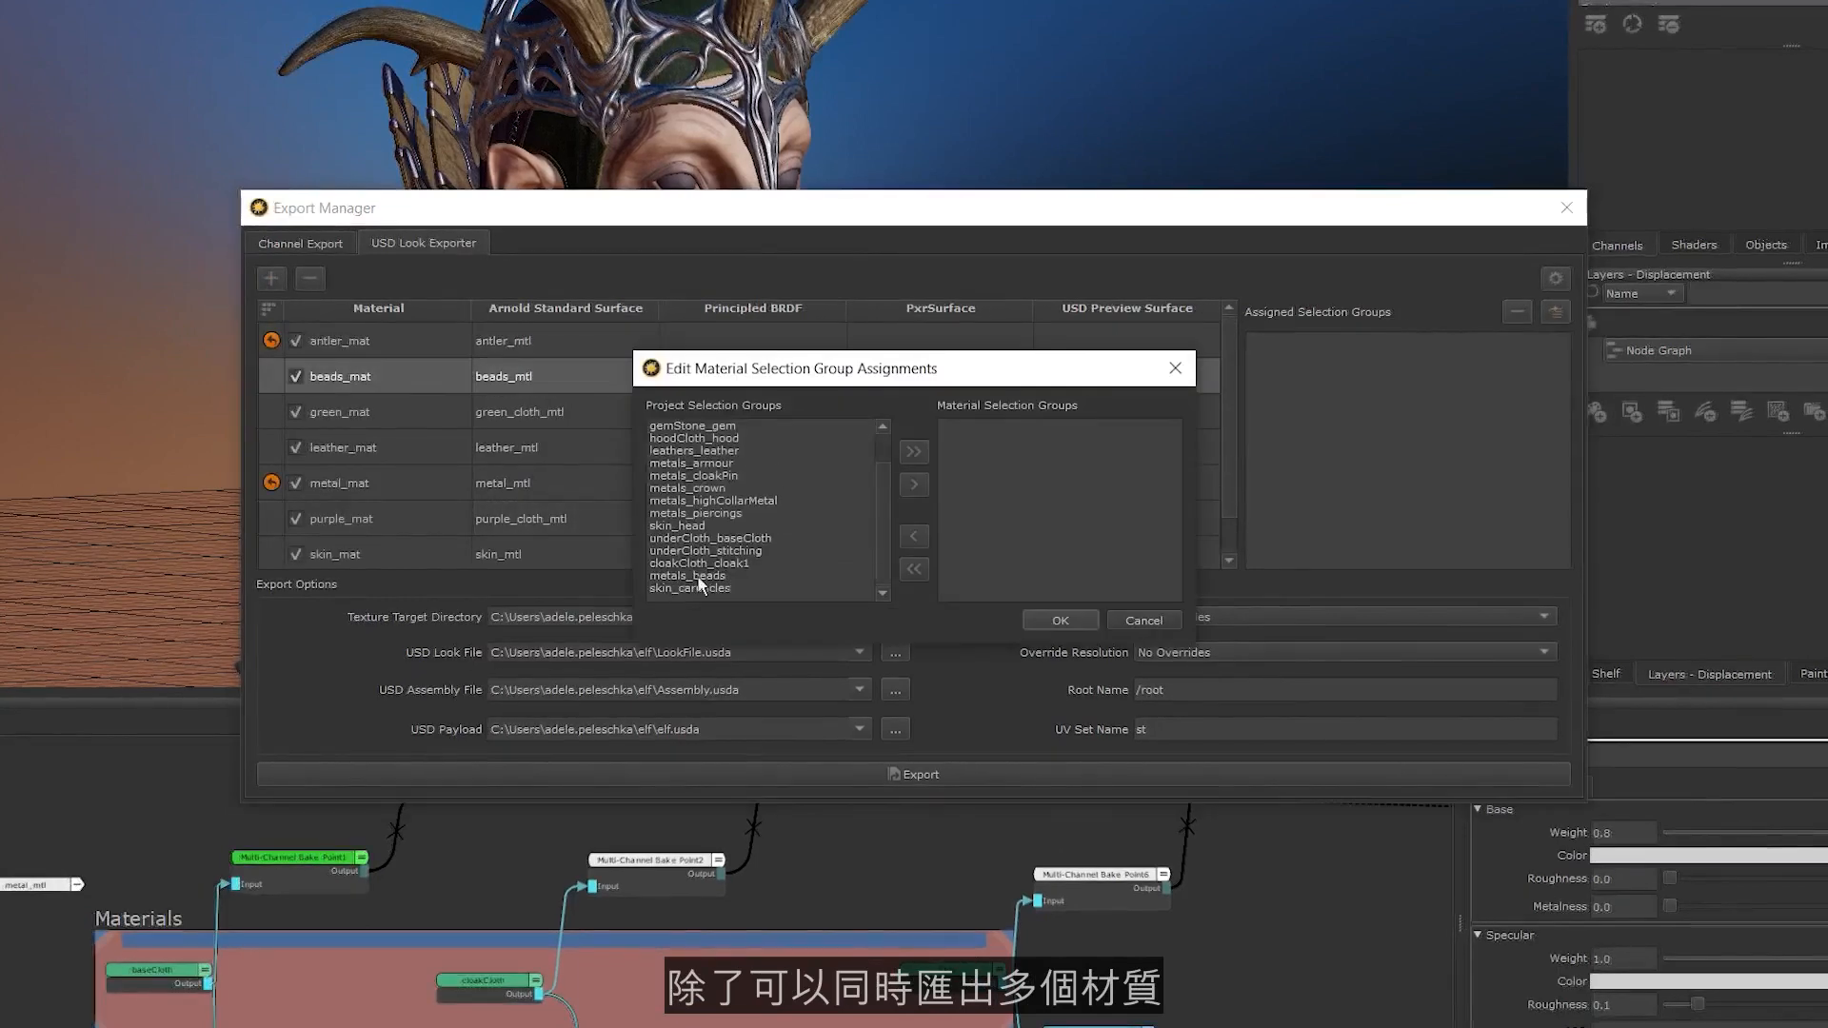
Choose the metals_beads selection group for beads_mat
click(762, 581)
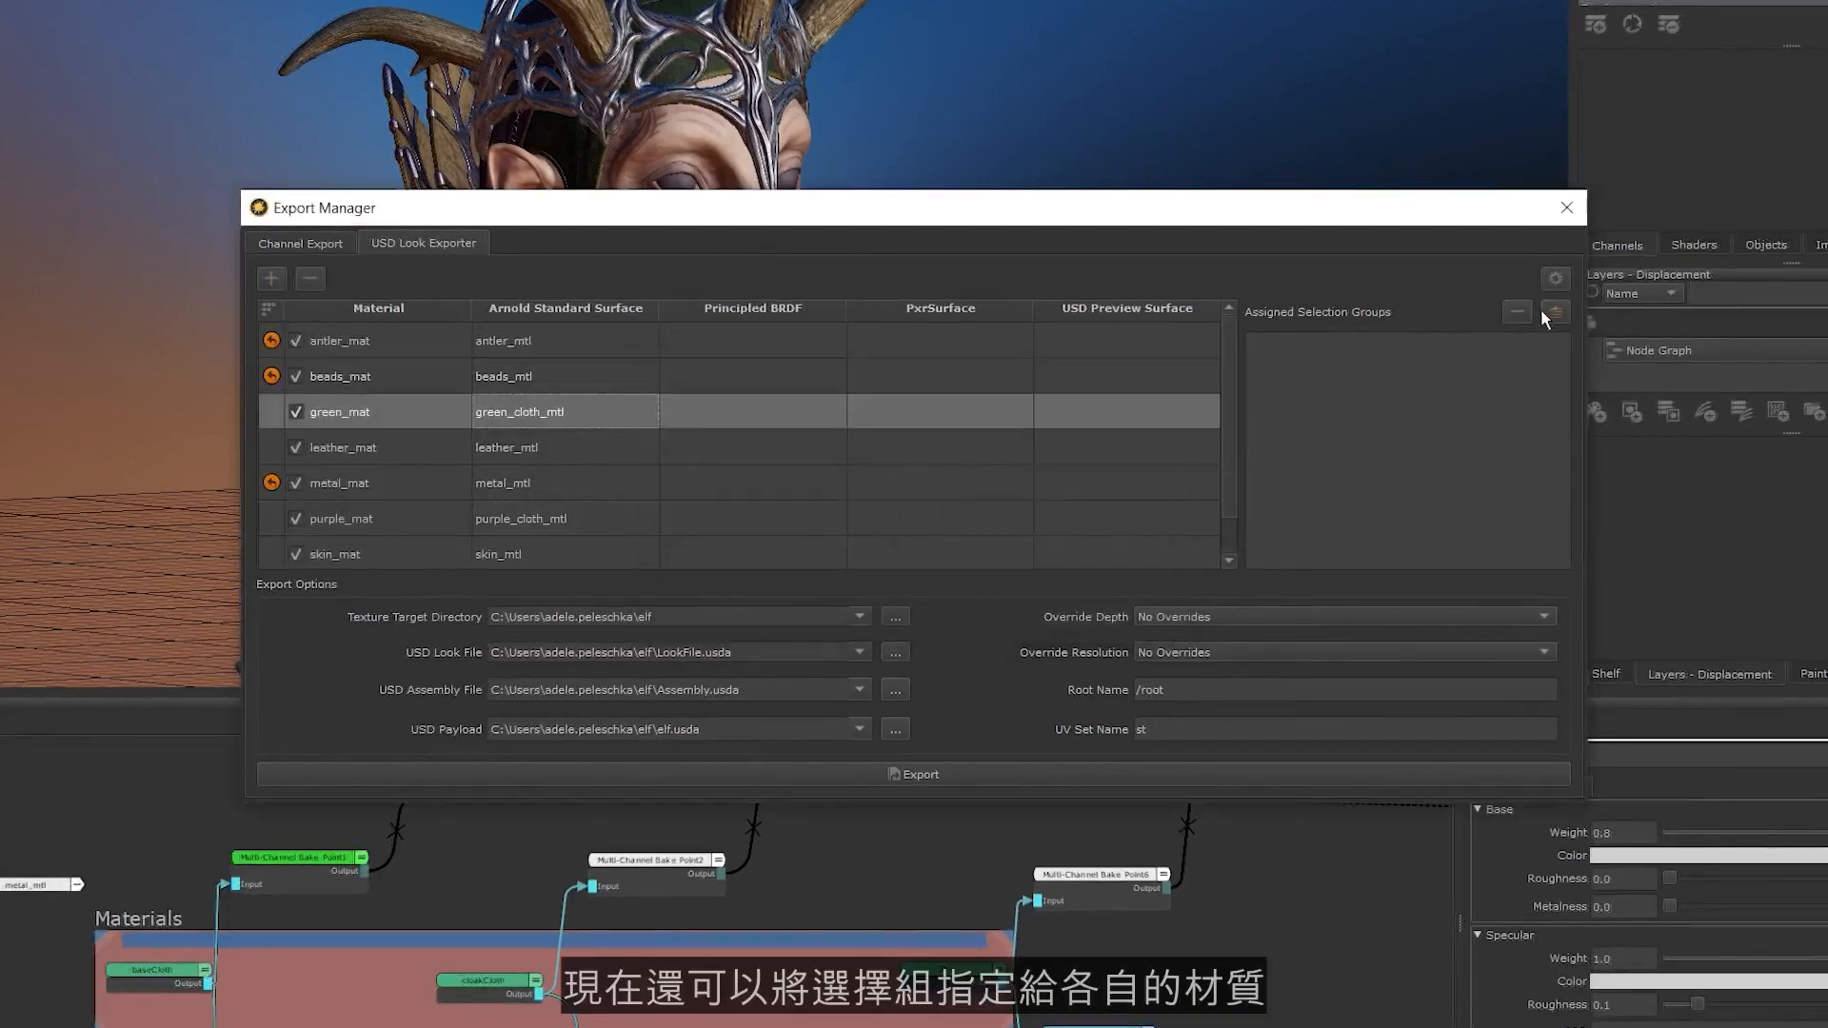
Assign the hoodCloth_hood, underCloth_baseCloth and underCloth_stitching selection groups to green_mat
click(1549, 316)
click(730, 477)
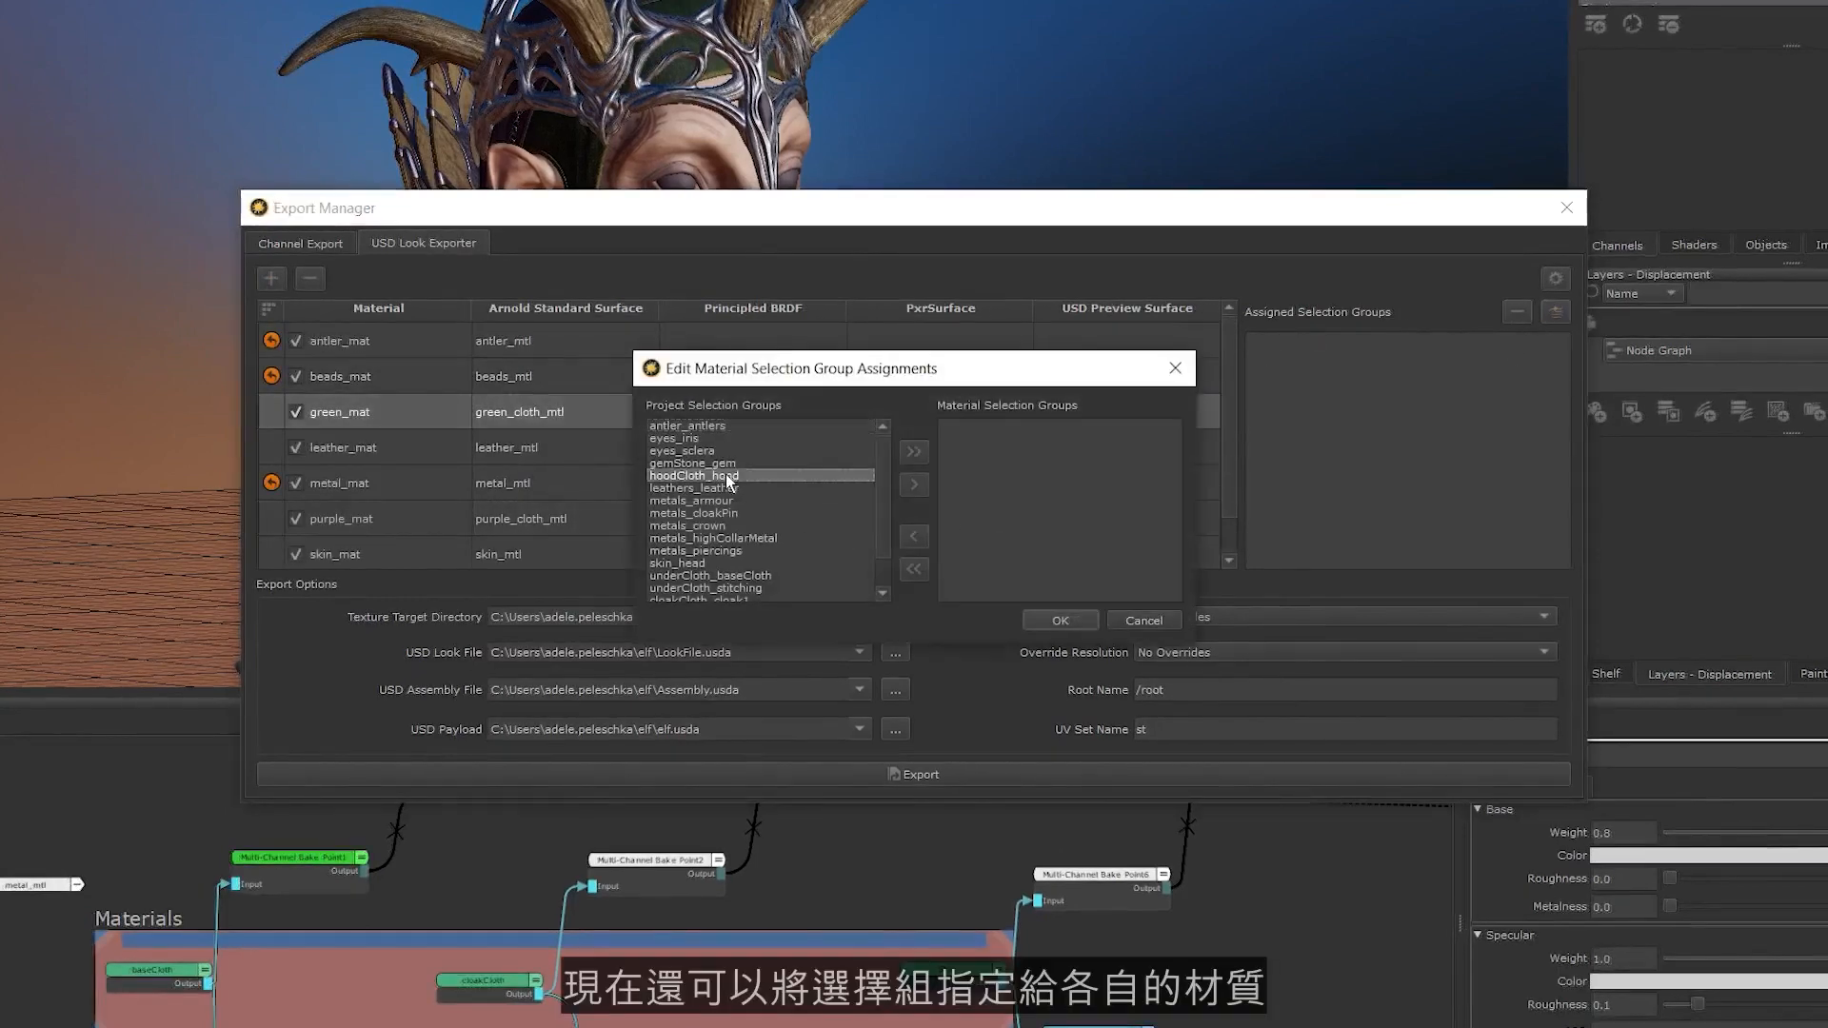
scroll(752, 533, down, 1)
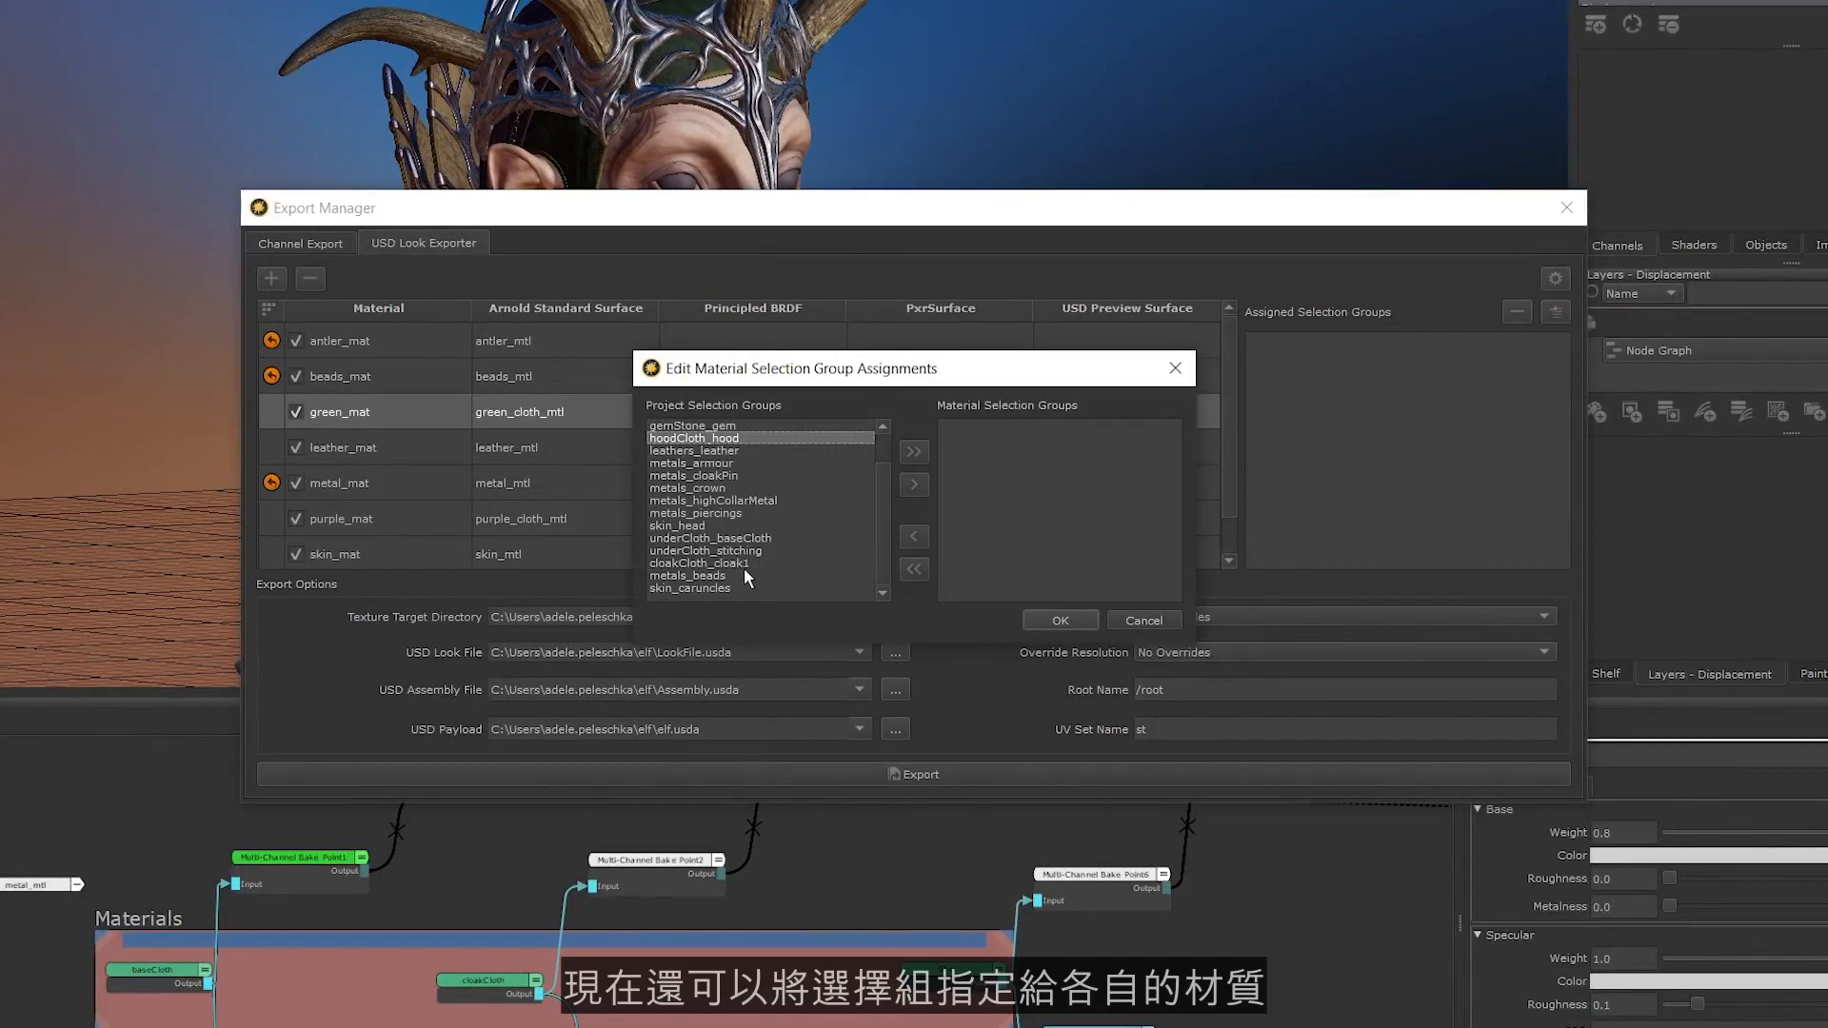
ctrl+click(739, 550)
ctrl+click(740, 538)
scroll(723, 495, up, 1)
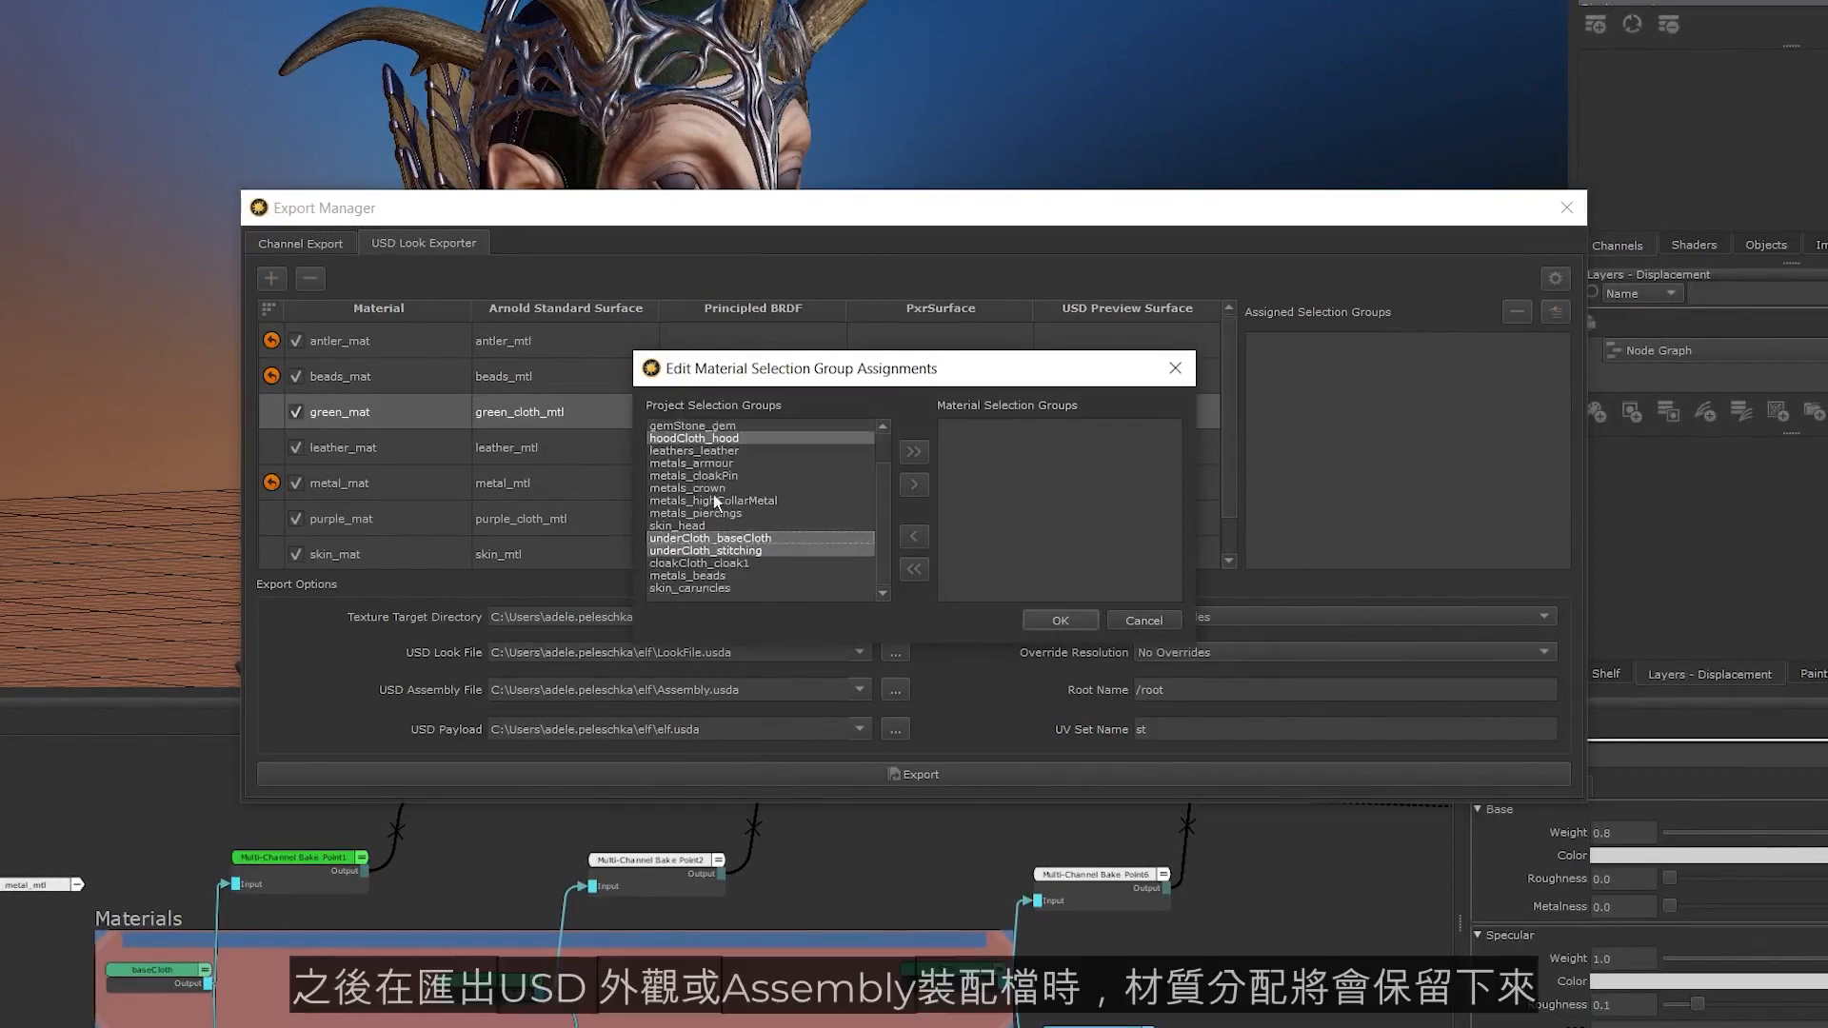
click(1059, 620)
click(1555, 312)
scroll(741, 504, down, 1)
click(693, 439)
ctrl+click(703, 539)
ctrl+click(706, 551)
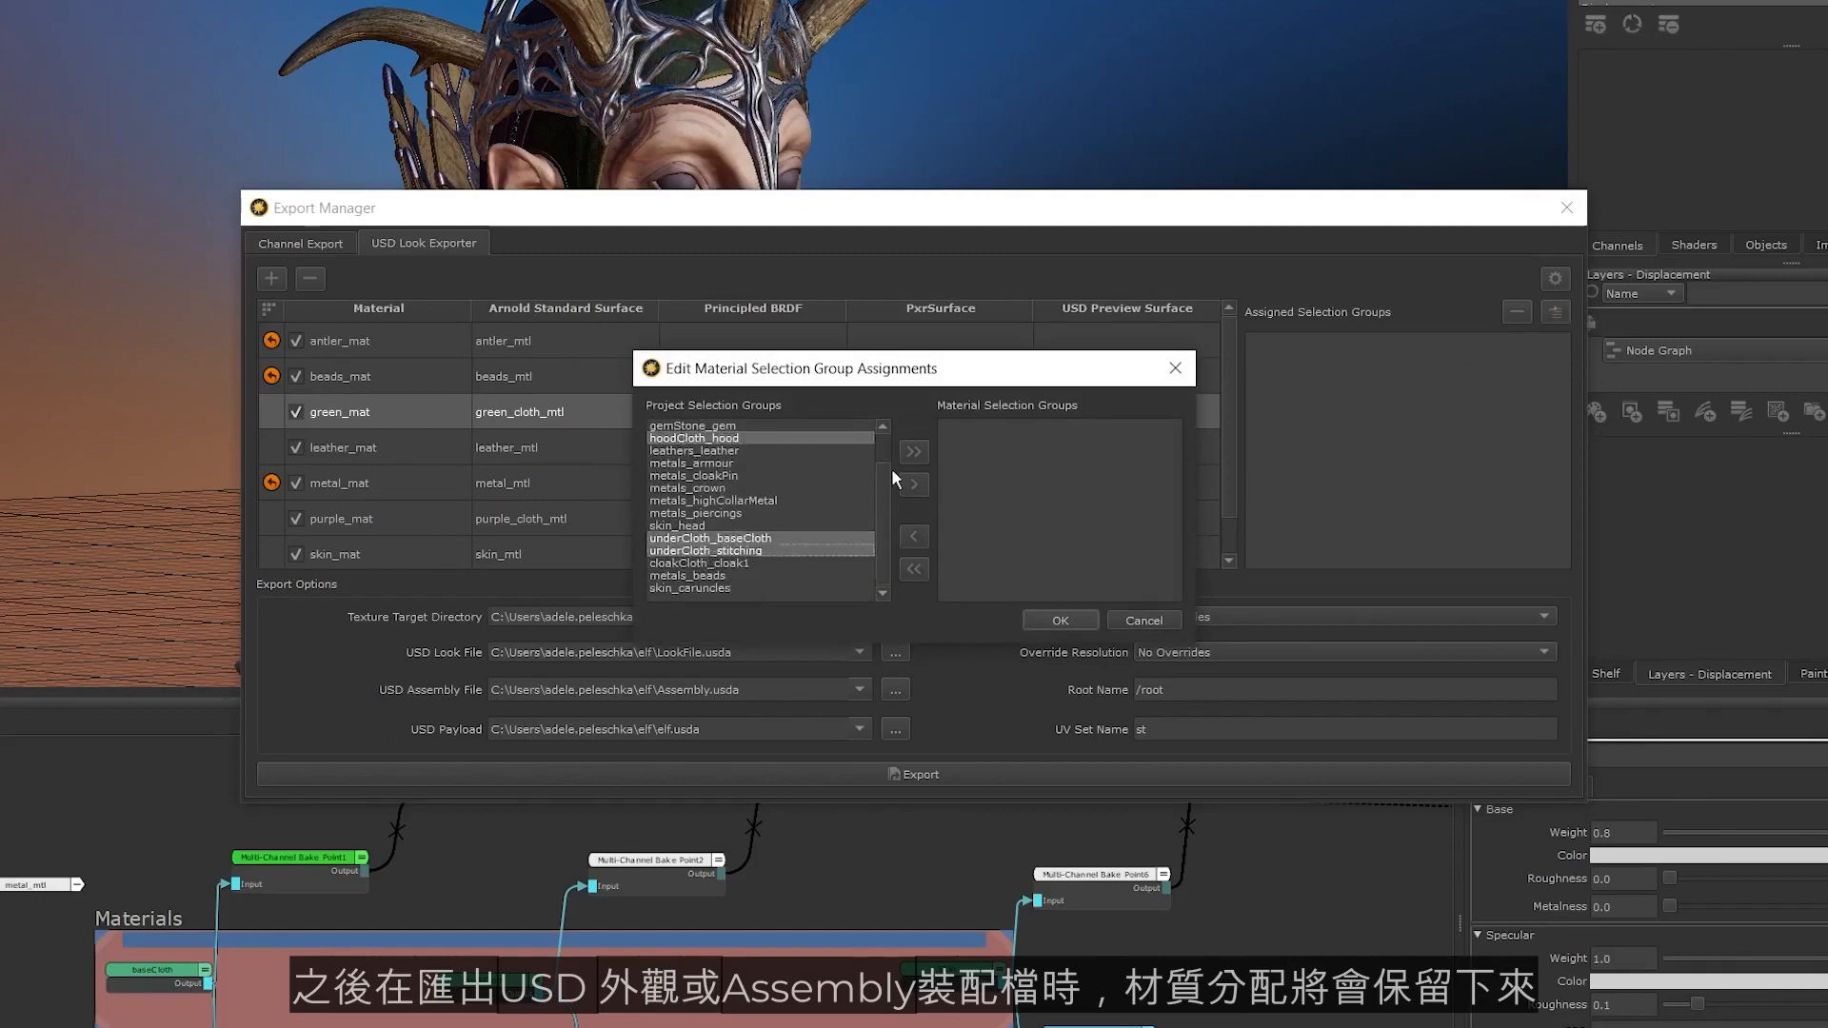
click(1060, 619)
Assign the leathers_leather selection group to leather_mat
click(630, 456)
click(1554, 312)
click(717, 487)
click(1060, 616)
Assign the cloakCloth_cloak1 selection group to purple_mat
click(585, 516)
click(1554, 312)
click(705, 560)
click(1044, 617)
Assign the skin_head selection group to skin_mat
click(1124, 551)
click(1554, 312)
click(722, 526)
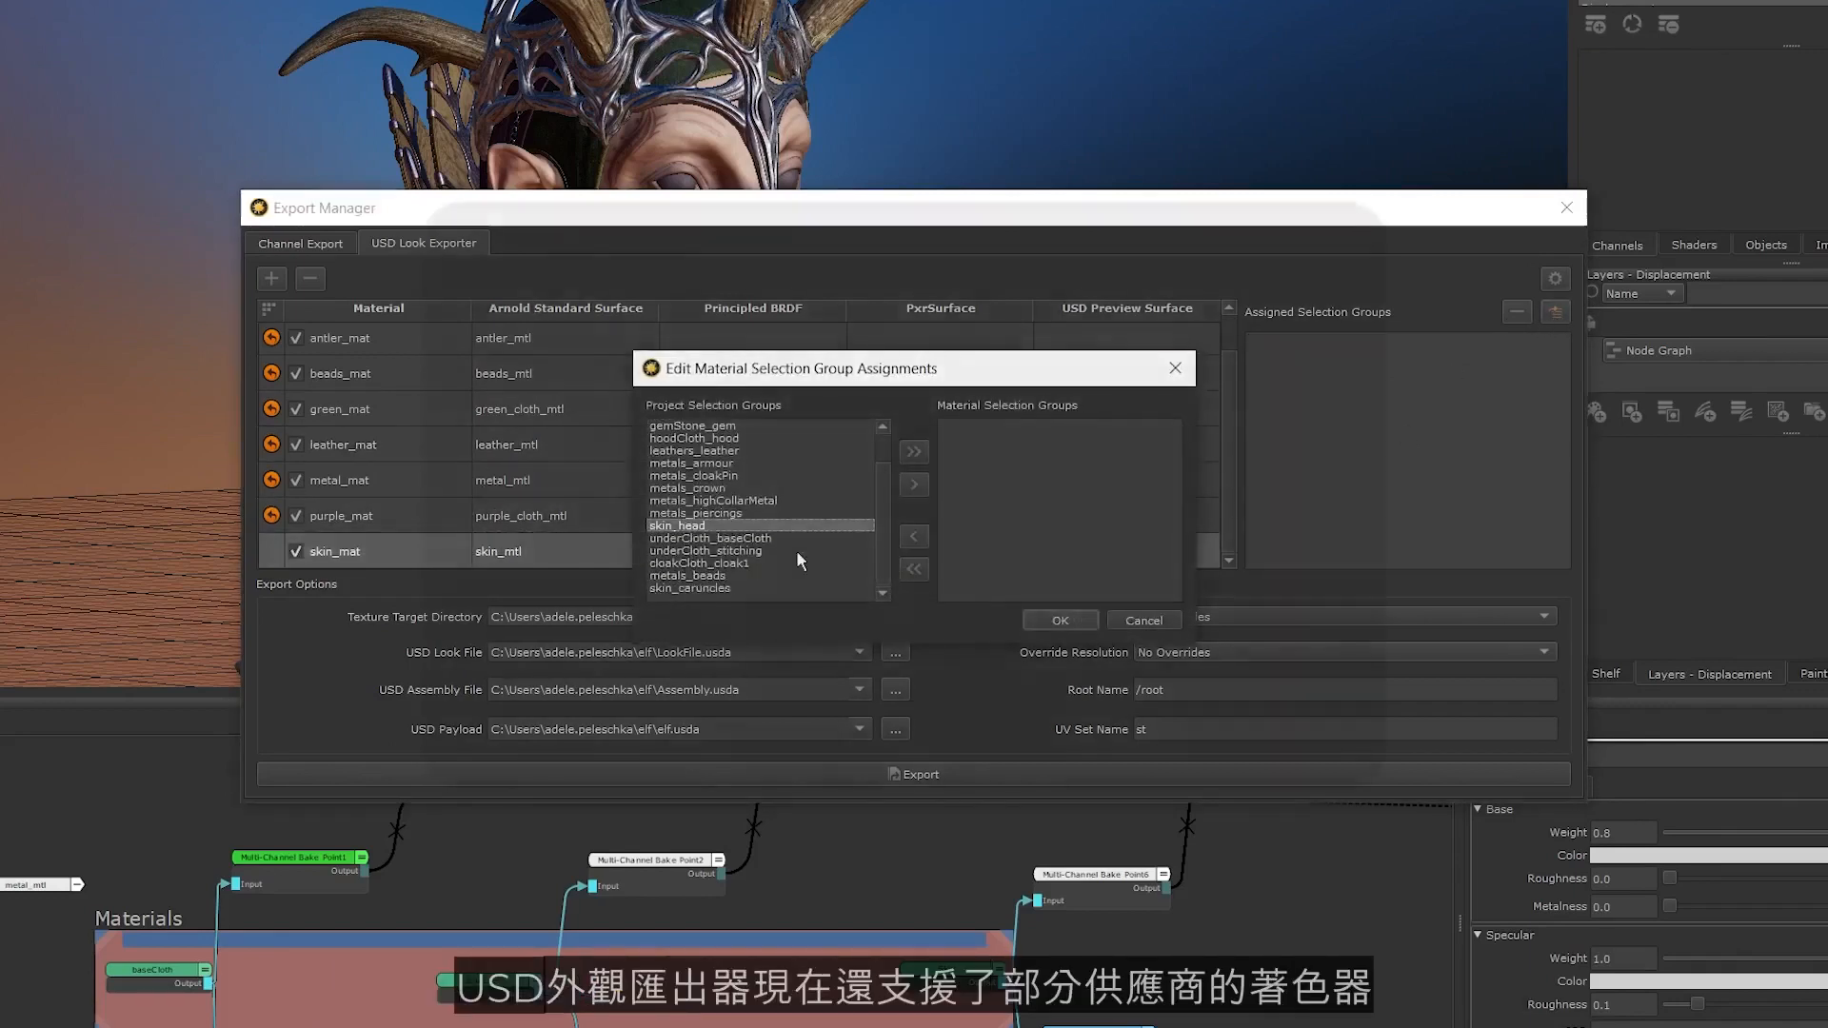
click(1070, 619)
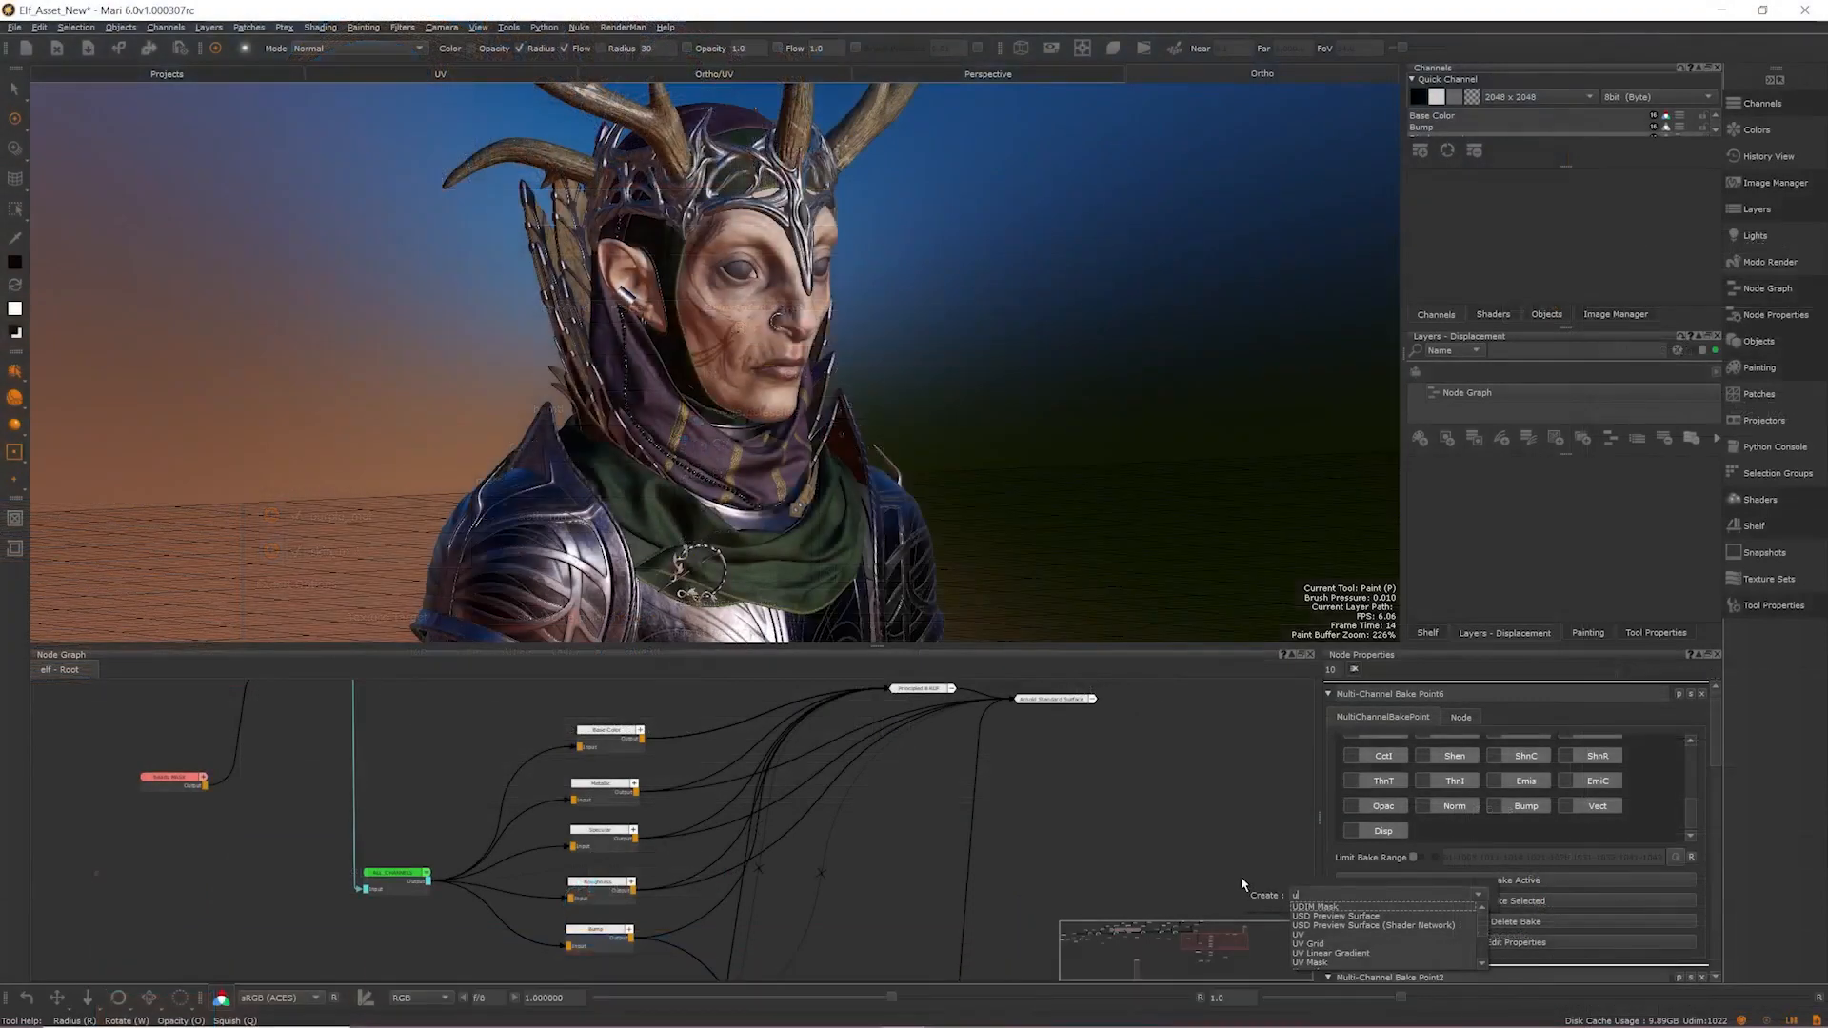
Create a USD Preview Surface shader node in the node graph
text(sd)
key(Down)
key(Down)
key(Return)
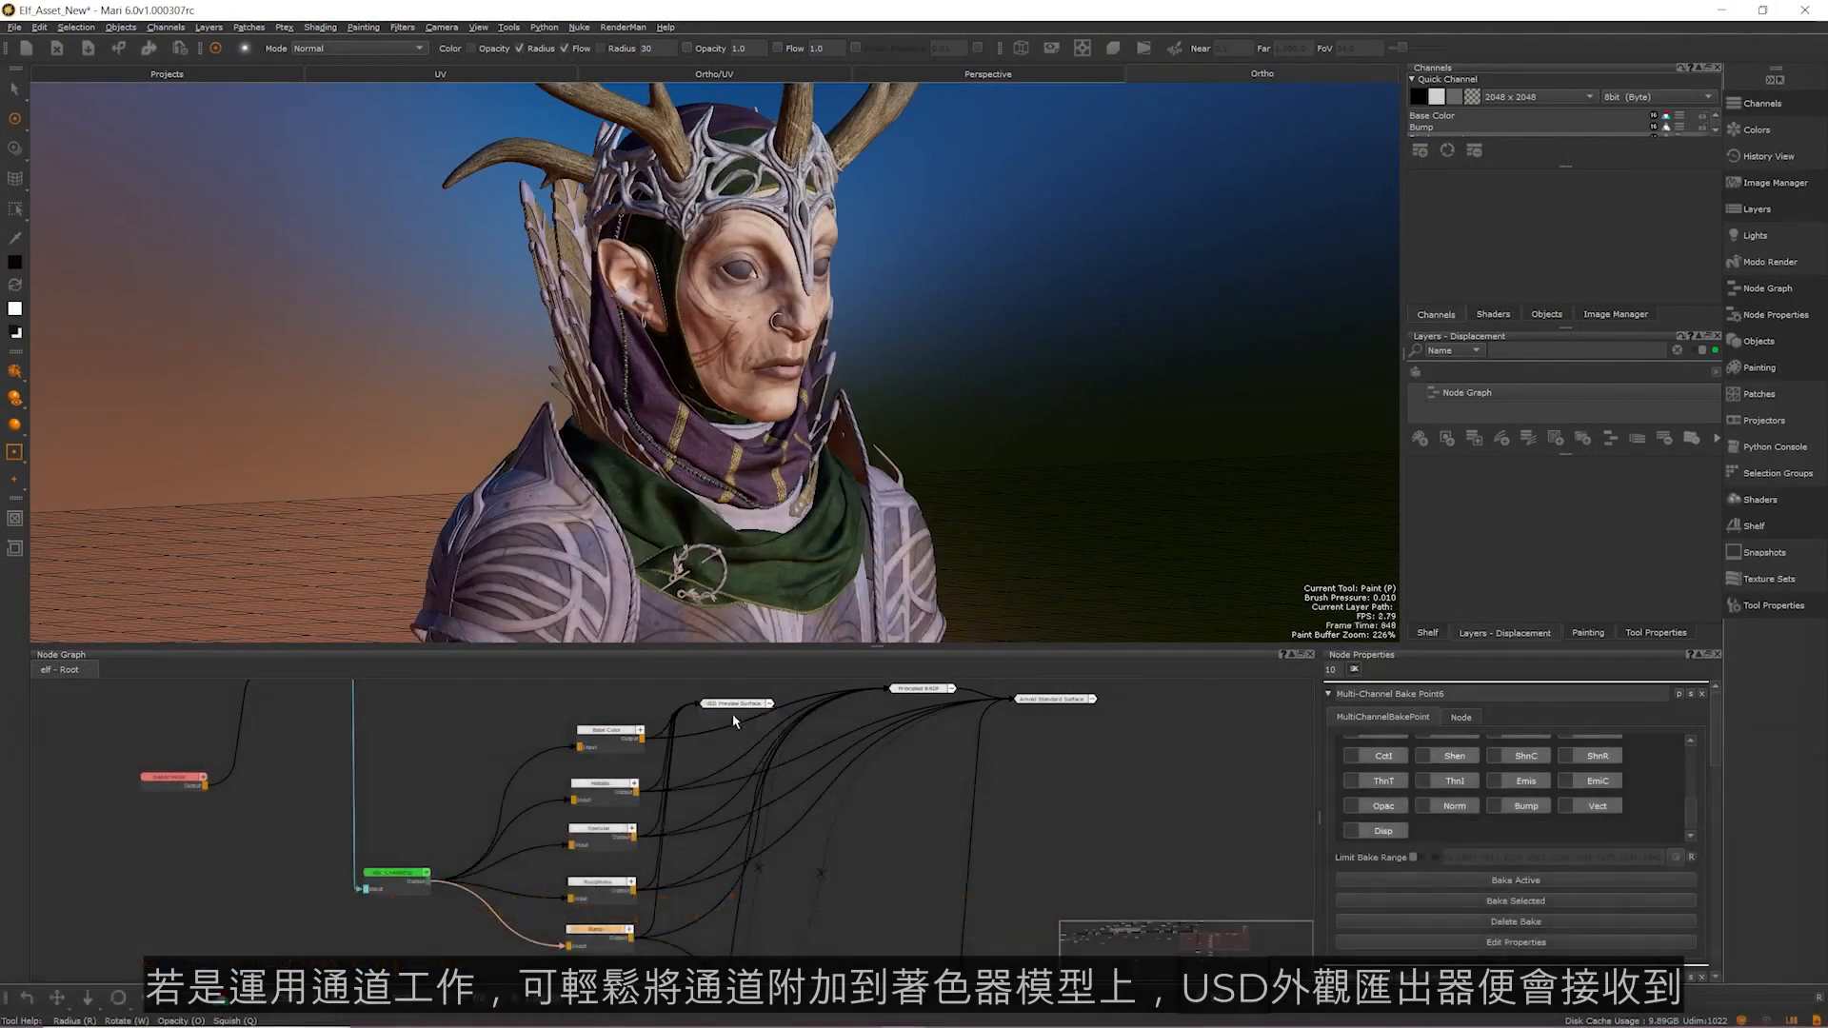
Create a PxrSurface shader node and position it beside the channel nodes in the node graph
key(Tab)
text(usd)
key(Return)
scroll(873, 874, down, 3)
middle_drag(905, 864, 775, 694)
drag(787, 776, 670, 763)
scroll(752, 852, up, 3)
middle_drag(750, 849, 908, 836)
Connect the outputs of the Base Color, Metallic and Specular channel nodes to inputs on the PxrSurface node
drag(639, 760, 764, 725)
middle_drag(897, 881, 898, 859)
drag(635, 791, 752, 759)
drag(633, 837, 752, 867)
middle_drag(928, 893, 934, 698)
middle_drag(892, 846, 898, 709)
mouse_move(898, 897)
middle_down()
mouse_move(900, 727)
mouse_move(926, 891)
middle_up()
scroll(914, 742, down, 2)
middle_drag(926, 796, 901, 894)
middle_drag(767, 897, 773, 790)
middle_drag(902, 687, 912, 906)
scroll(928, 891, up, 2)
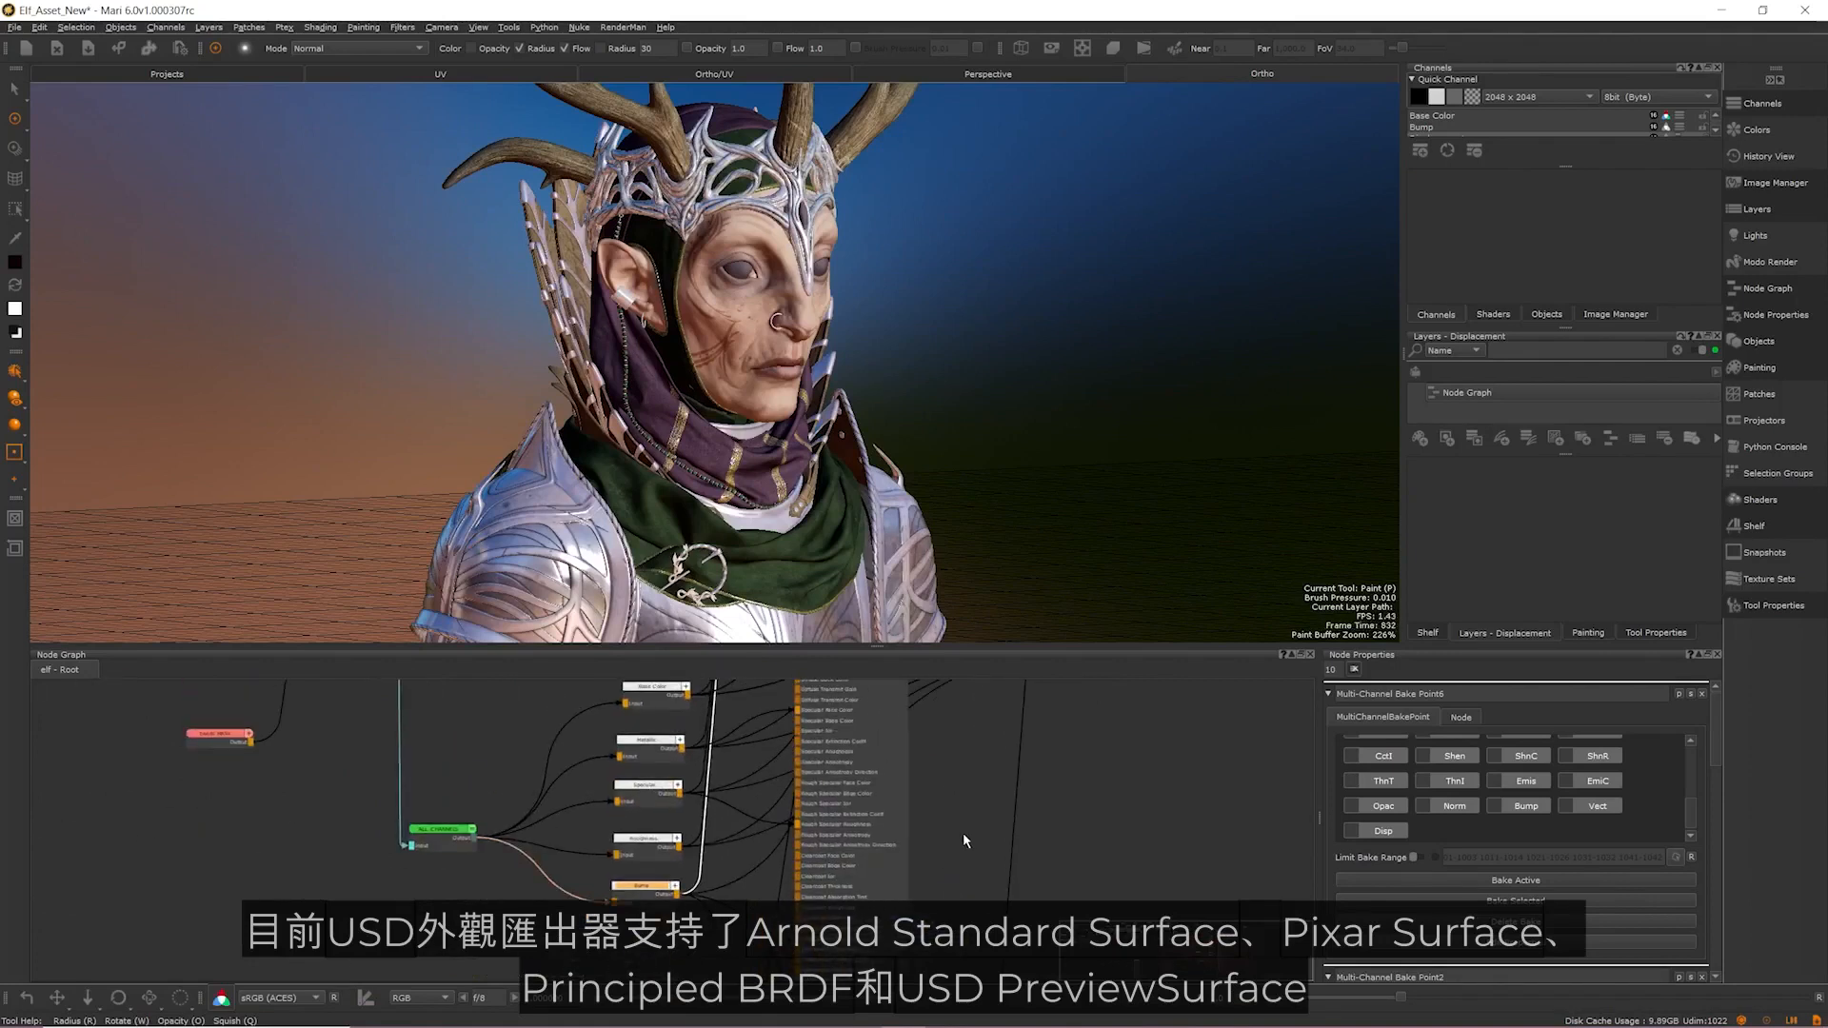
middle_drag(969, 820, 963, 888)
Collapse the PxrSurface node in the node graph
click(899, 701)
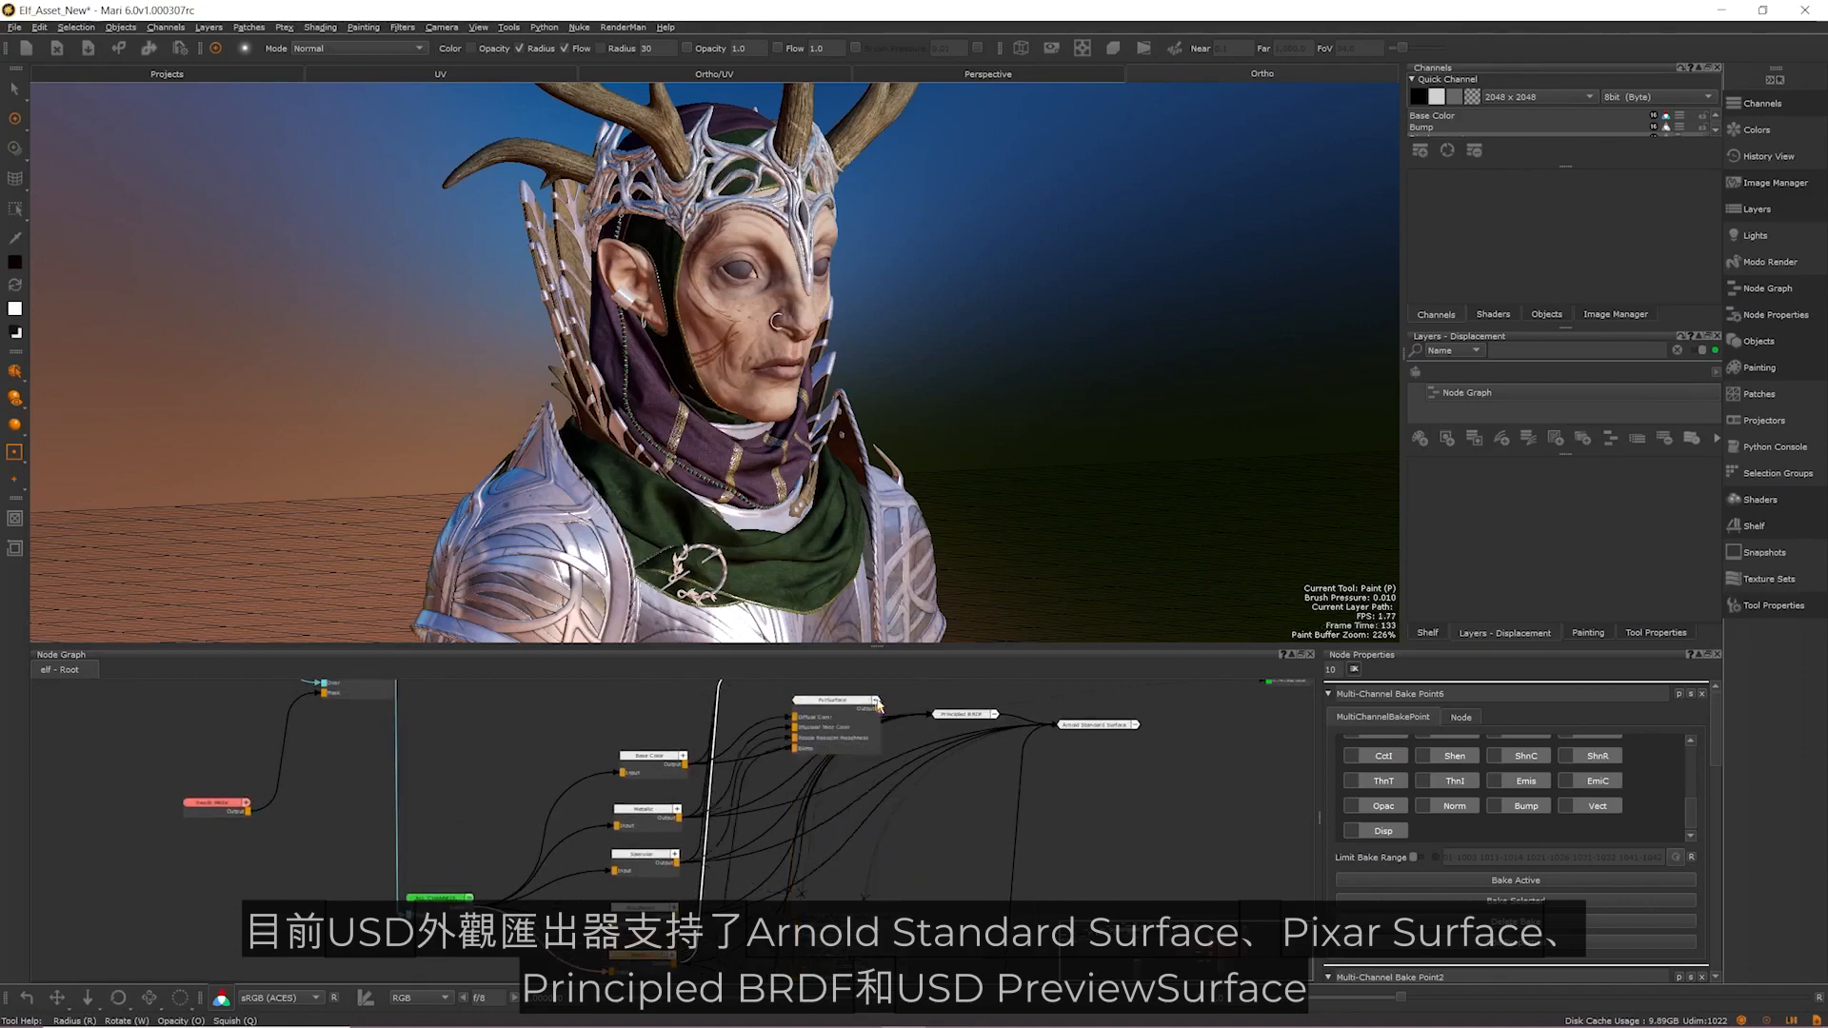
click(878, 700)
middle_drag(1112, 811, 1092, 853)
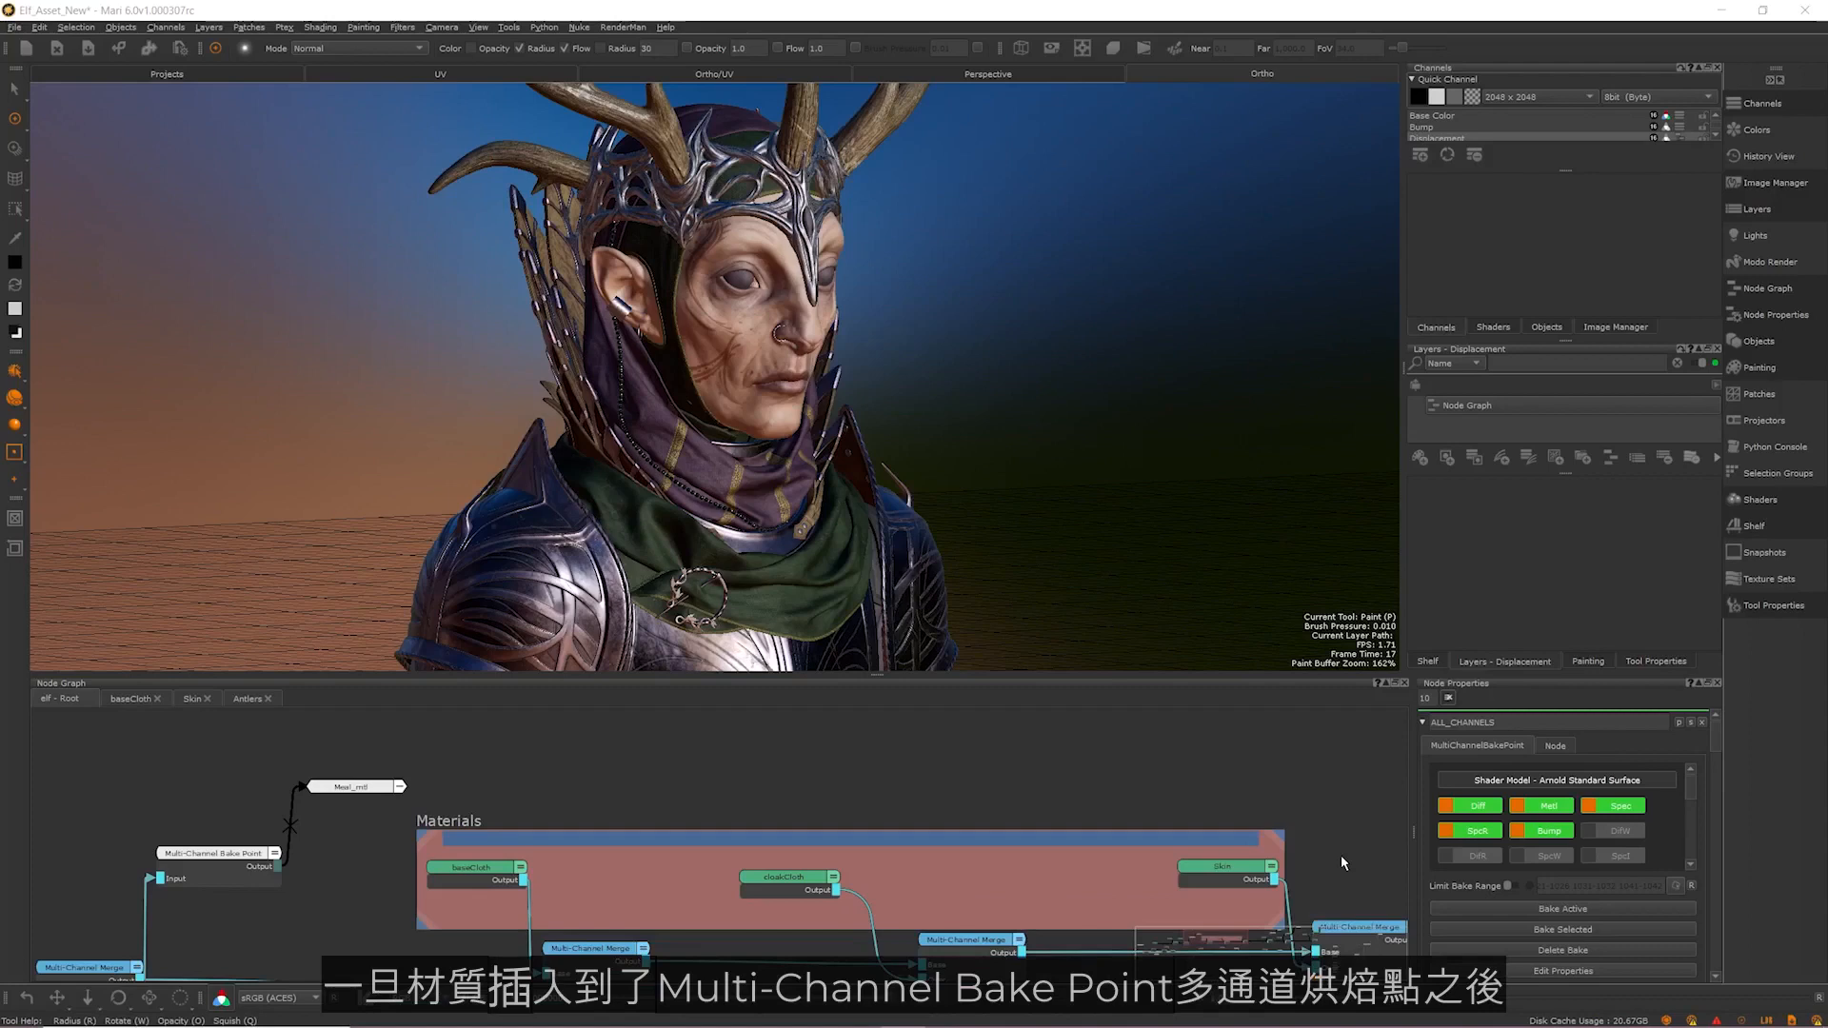
Create a Multi-Channel Bake Point with the Arnold Standard Surface shader model, 1024 x 1024 size and 8bit (Byte) depth, using channel settings
key(Tab)
text(multi)
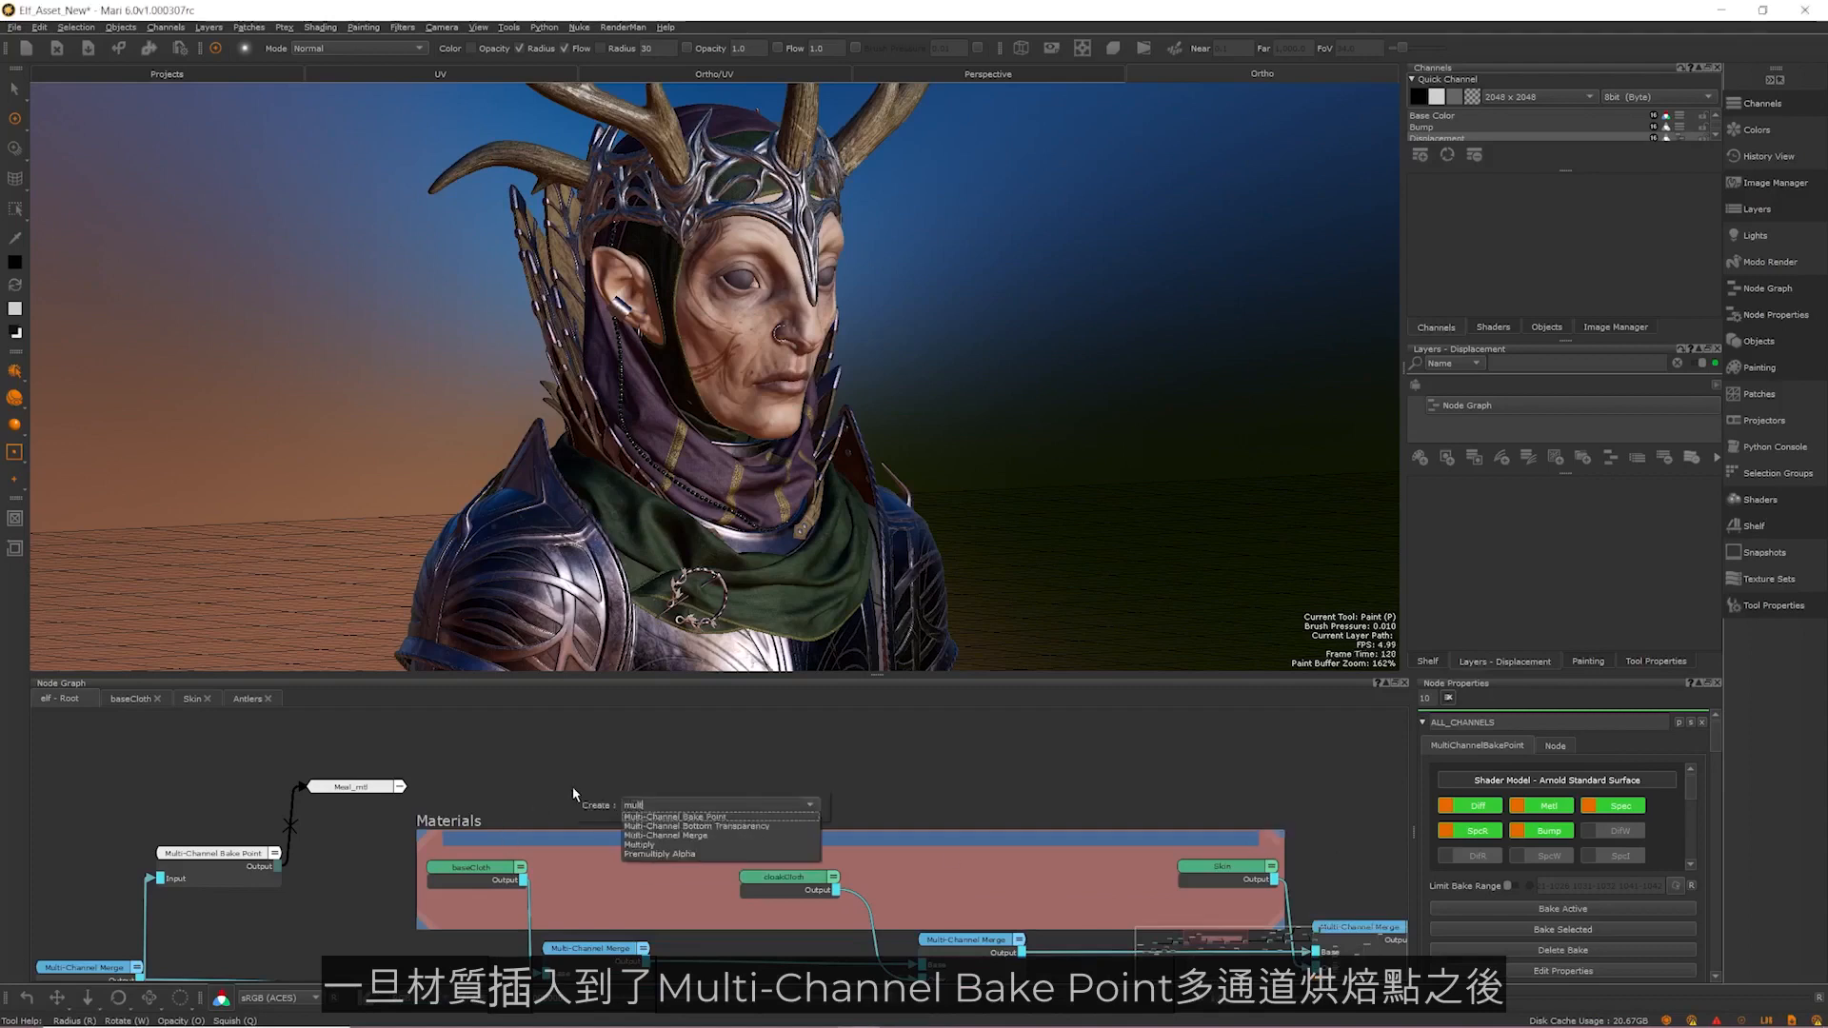
key(Return)
click(963, 476)
click(959, 491)
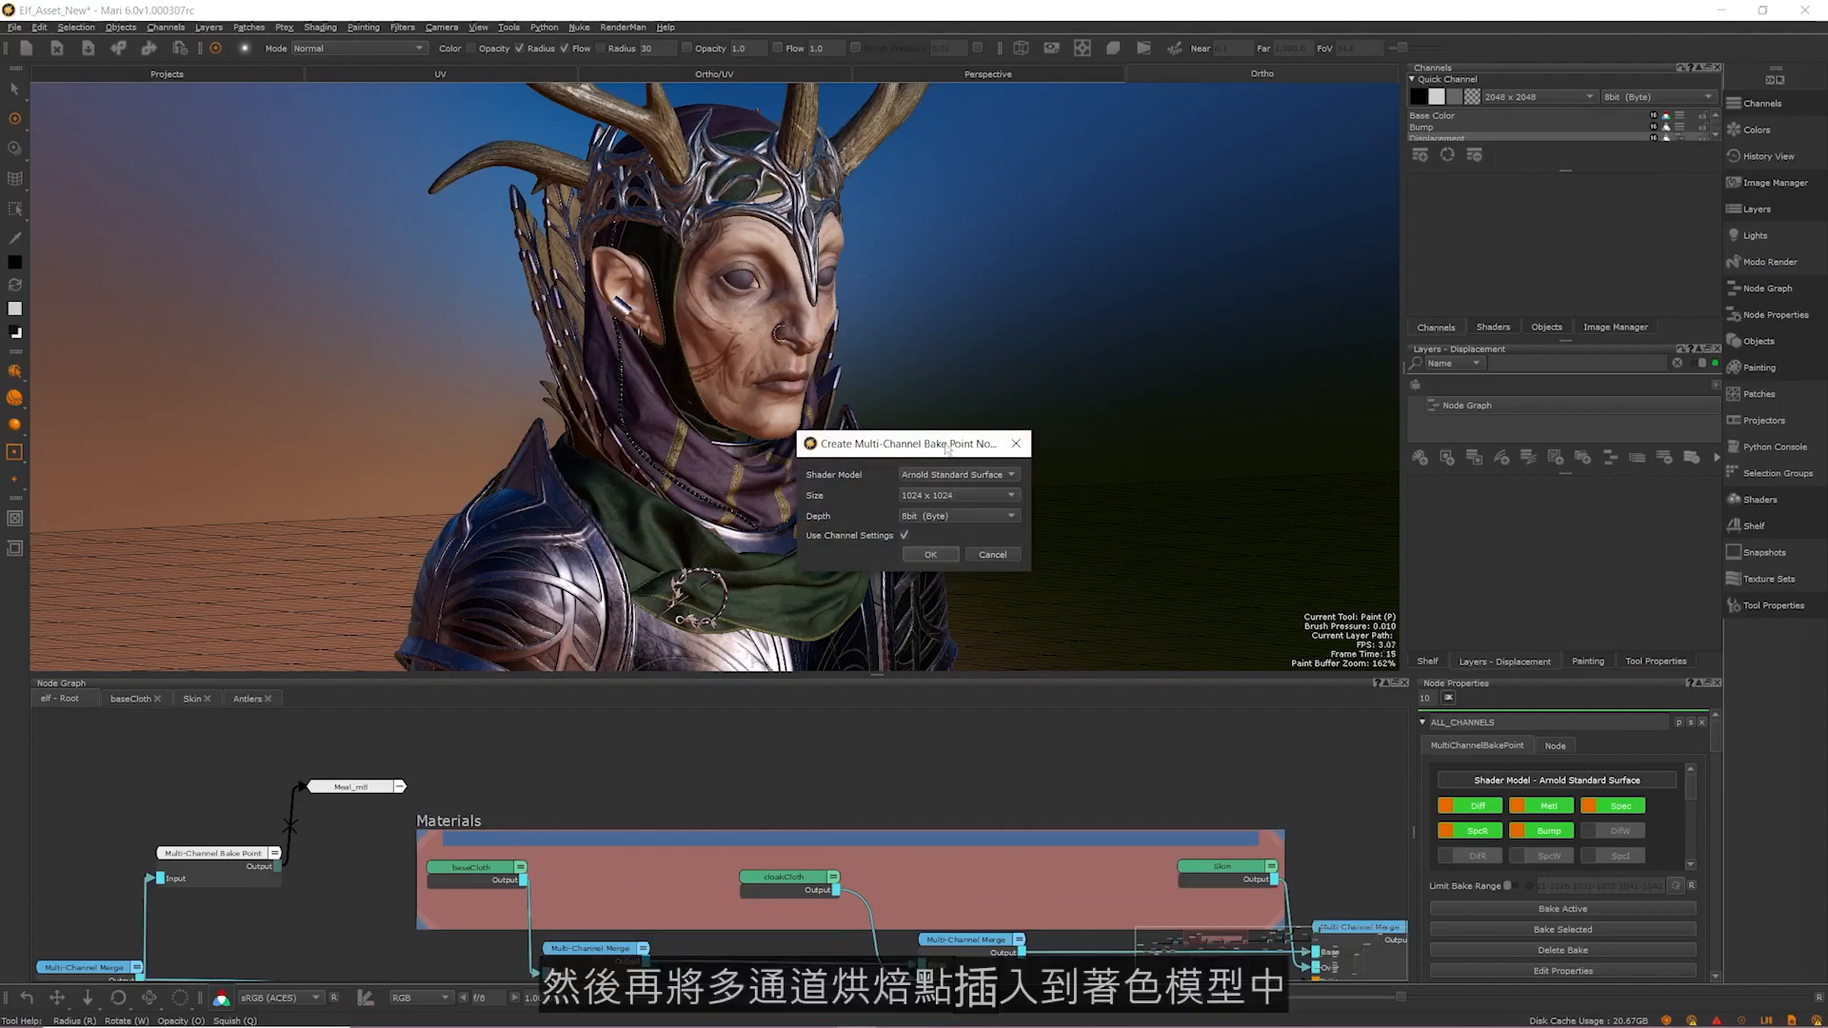
click(930, 554)
Position the new Multi-Channel Bake Point above the Materials group and connect the baseCloth output to its input
drag(612, 801, 593, 753)
drag(523, 880, 610, 764)
middle_drag(718, 762, 705, 810)
Bake the active channels of the new Multi-Channel Bake Point
double_click(594, 813)
click(1570, 914)
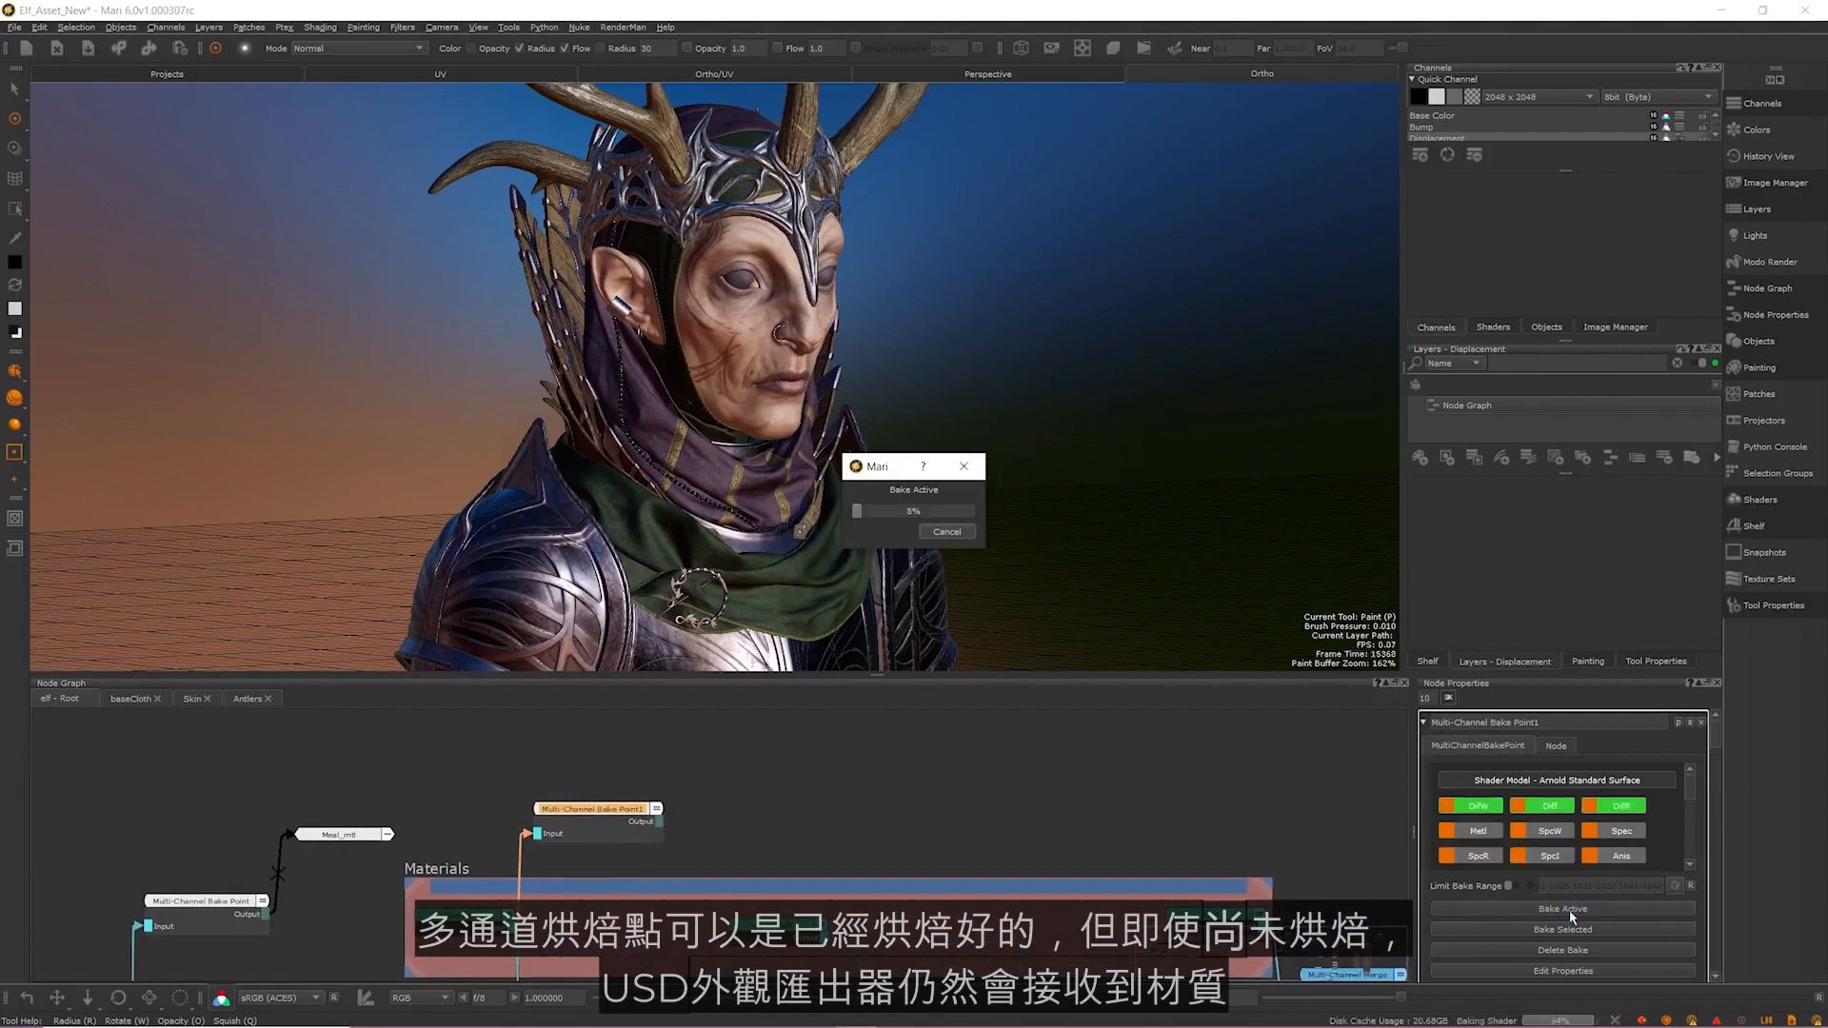
middle_drag(821, 791, 961, 820)
click(962, 826)
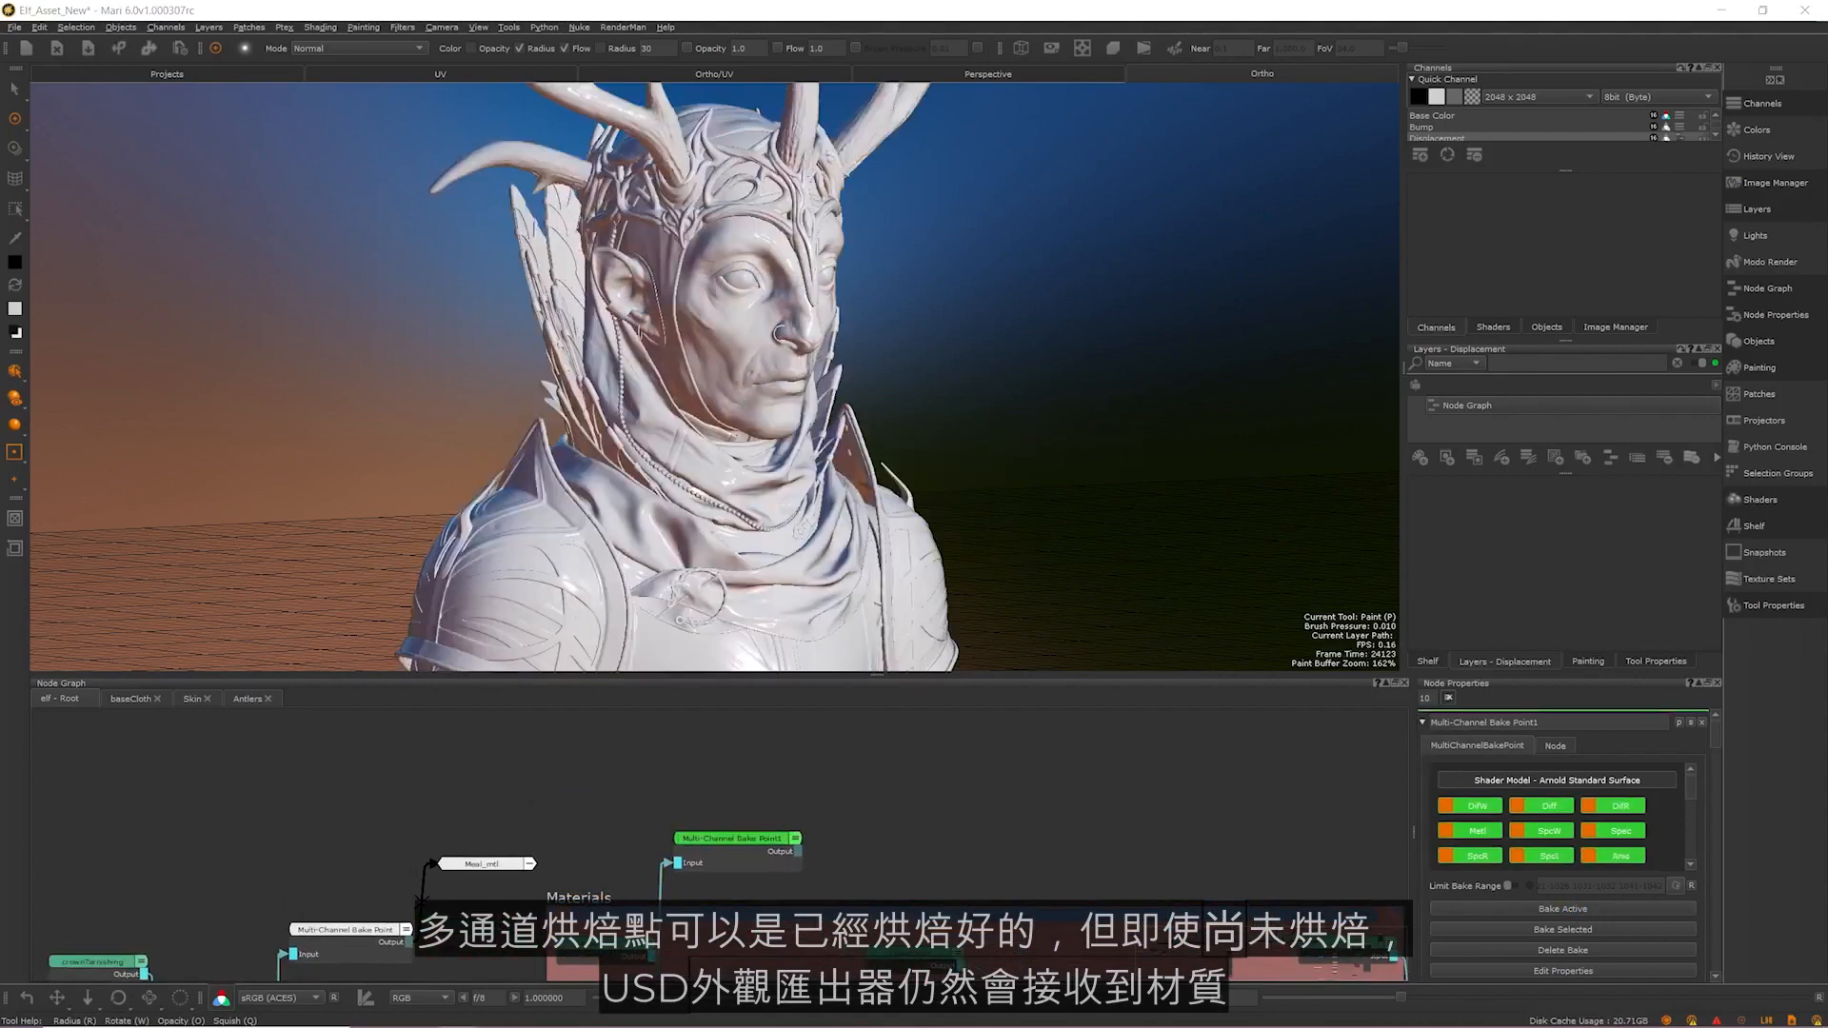
Connect the baked Multi-Channel Bake Point to the Arnold Standard Surface node and place that node, collapsed, above the Materials group
scroll(901, 755, down, 5)
middle_drag(971, 964, 937, 903)
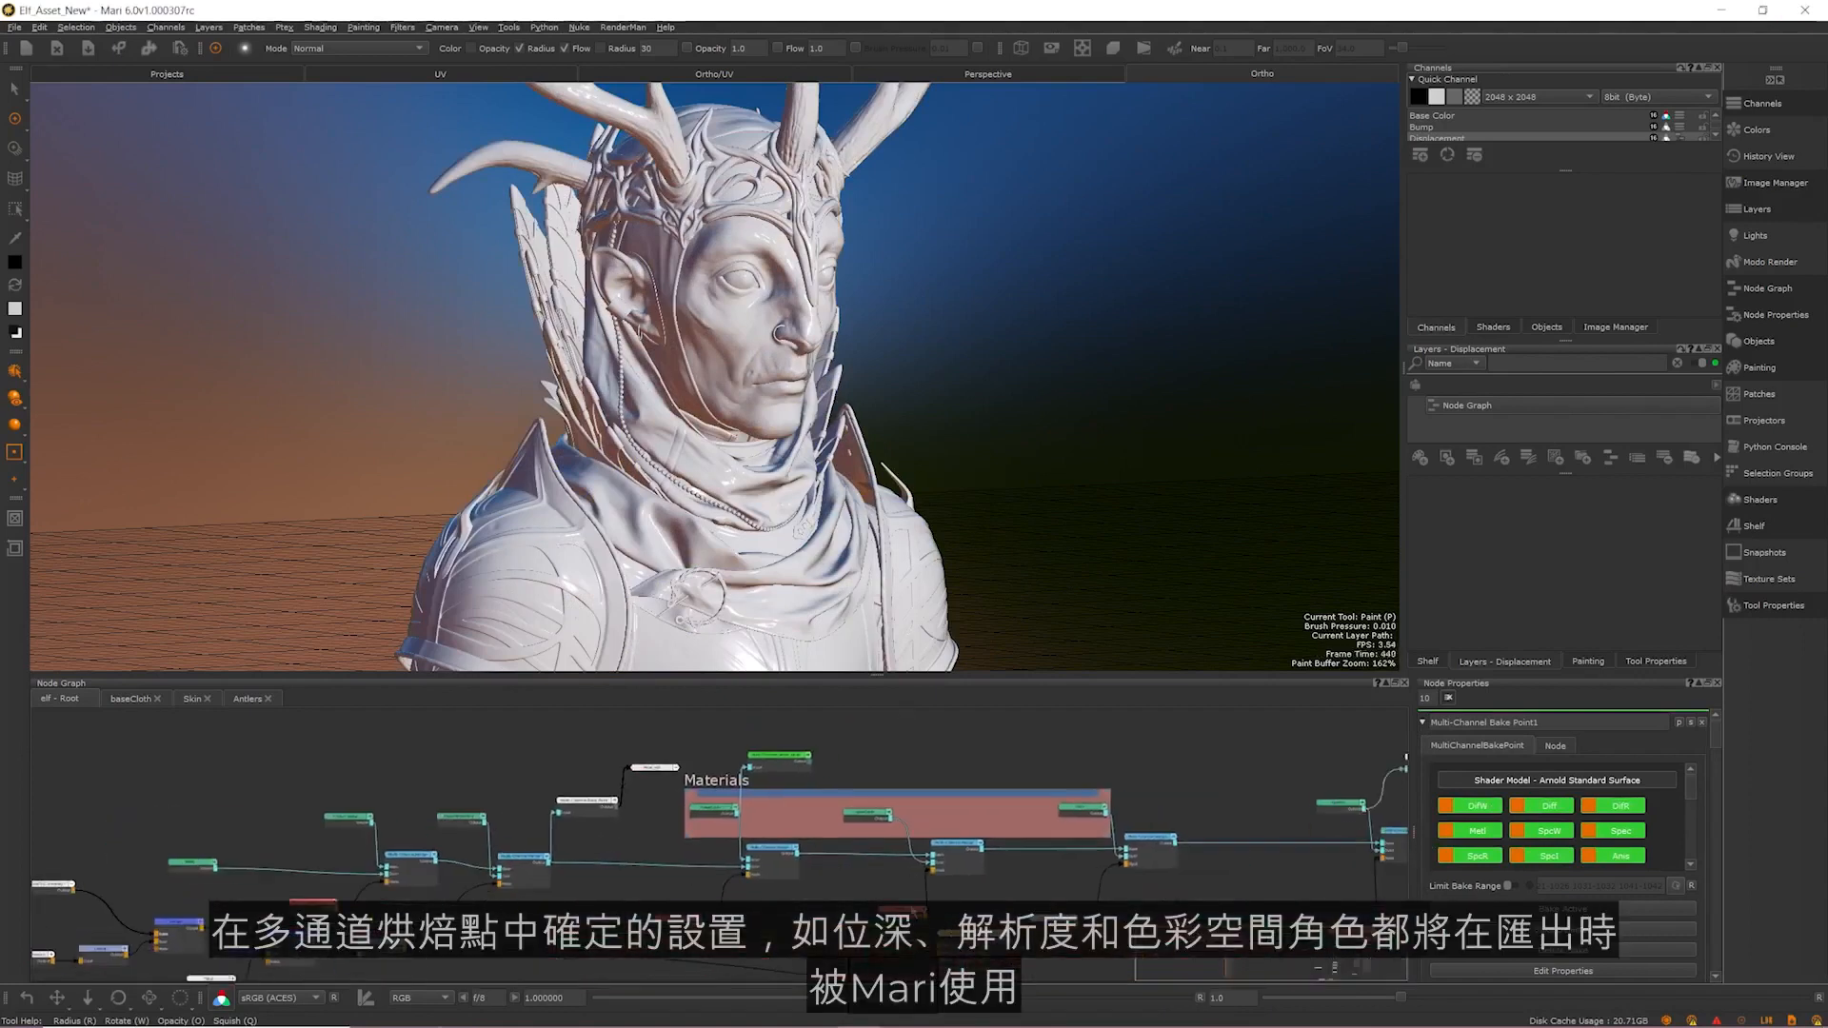
drag(960, 933, 872, 728)
drag(809, 783, 866, 795)
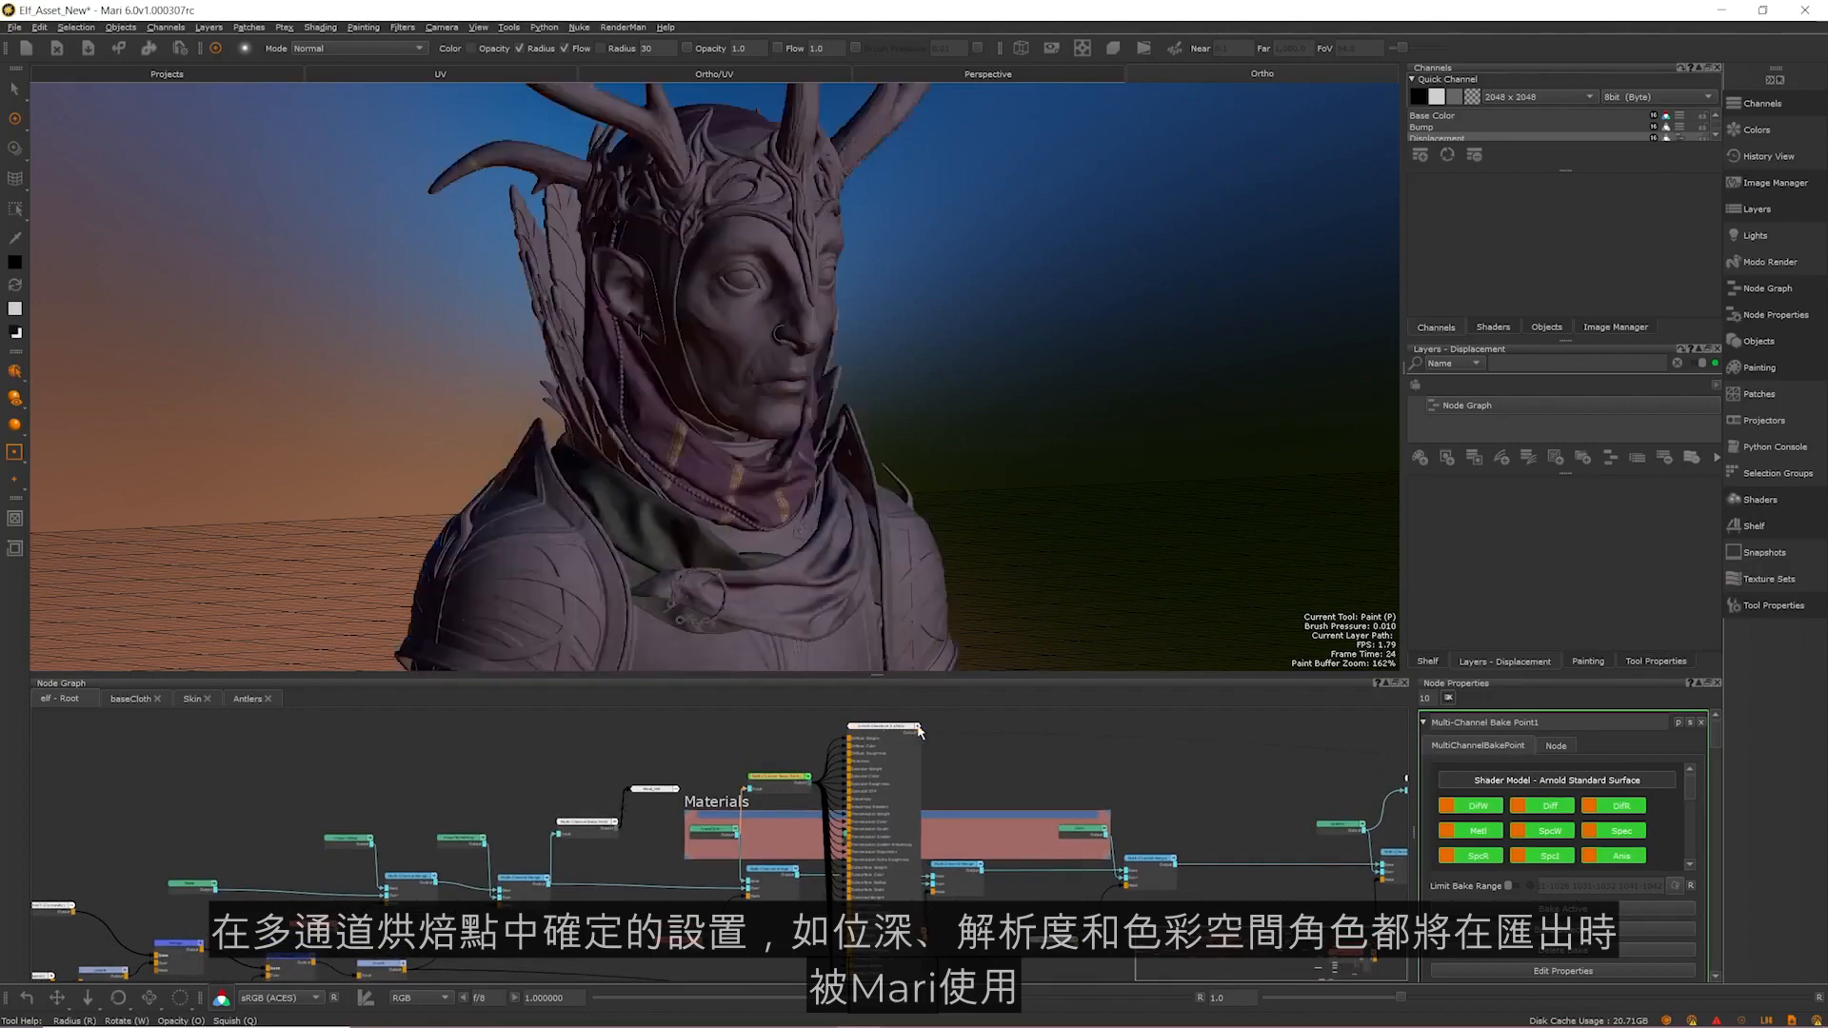
click(918, 726)
drag(878, 728, 848, 743)
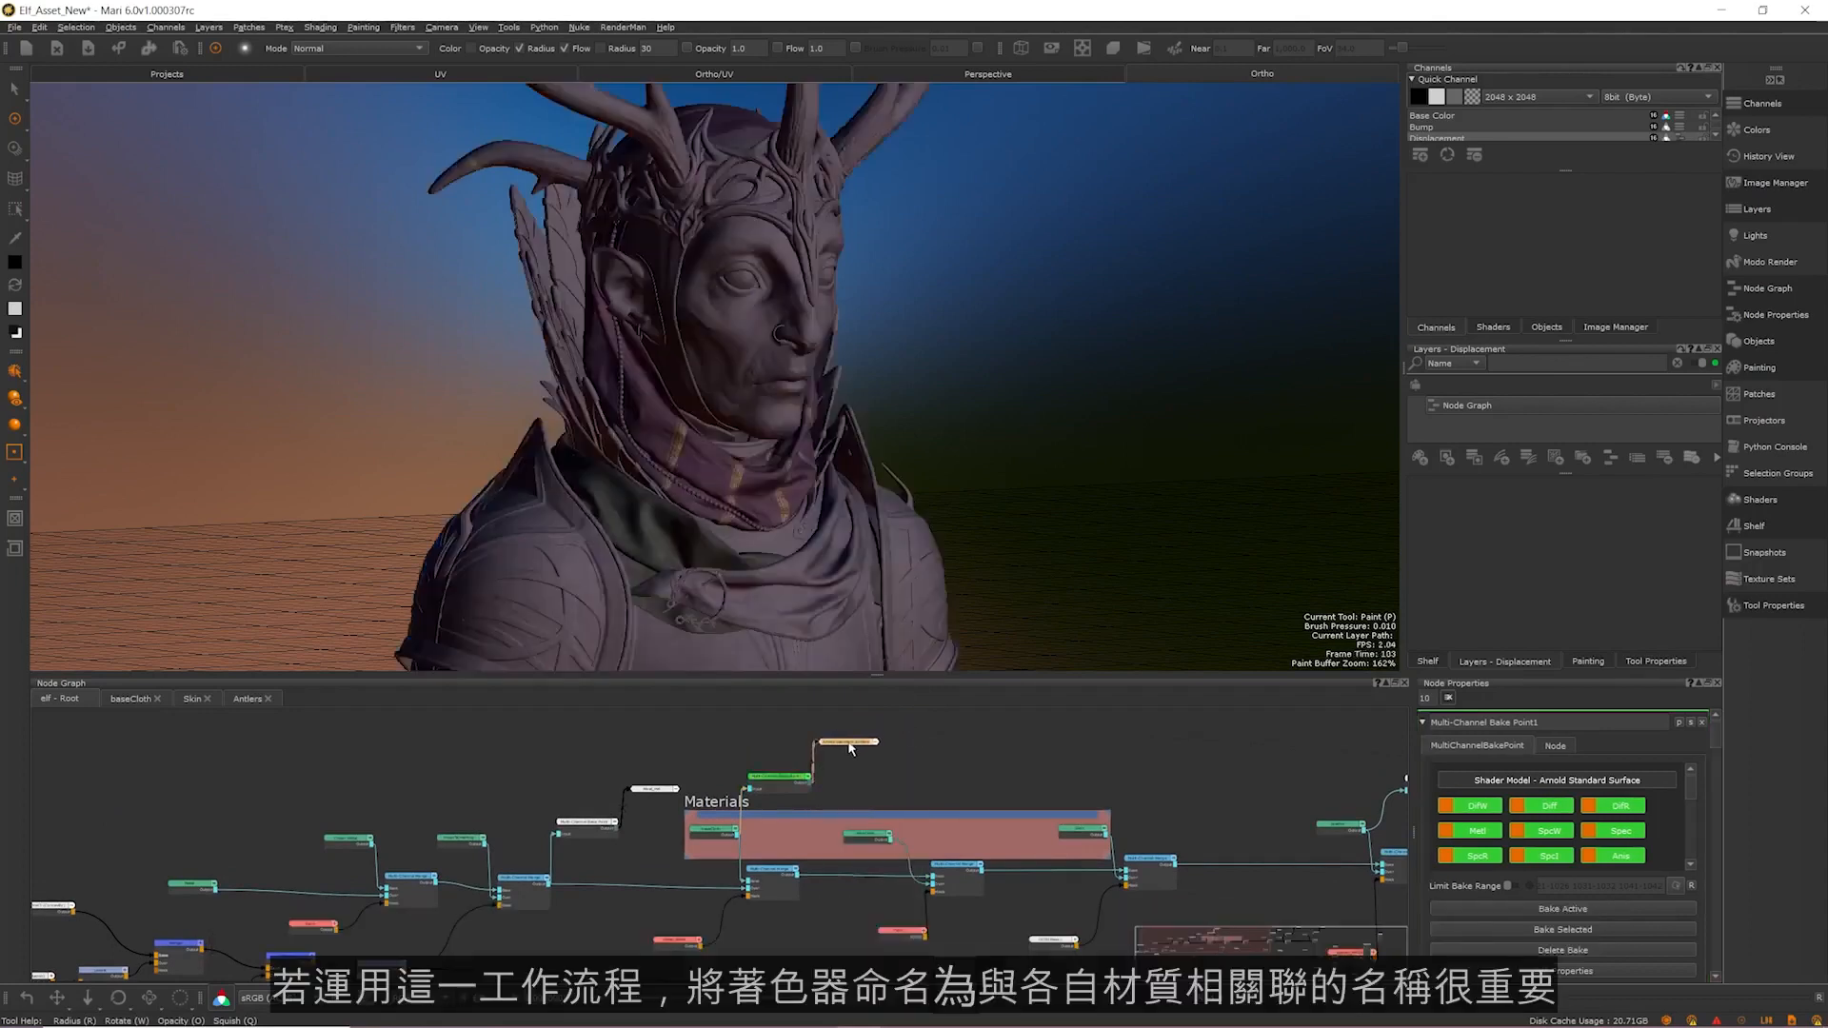
Rename the Arnold Standard Surface shader node purple_cloth_mtl
double_click(850, 743)
click(1562, 727)
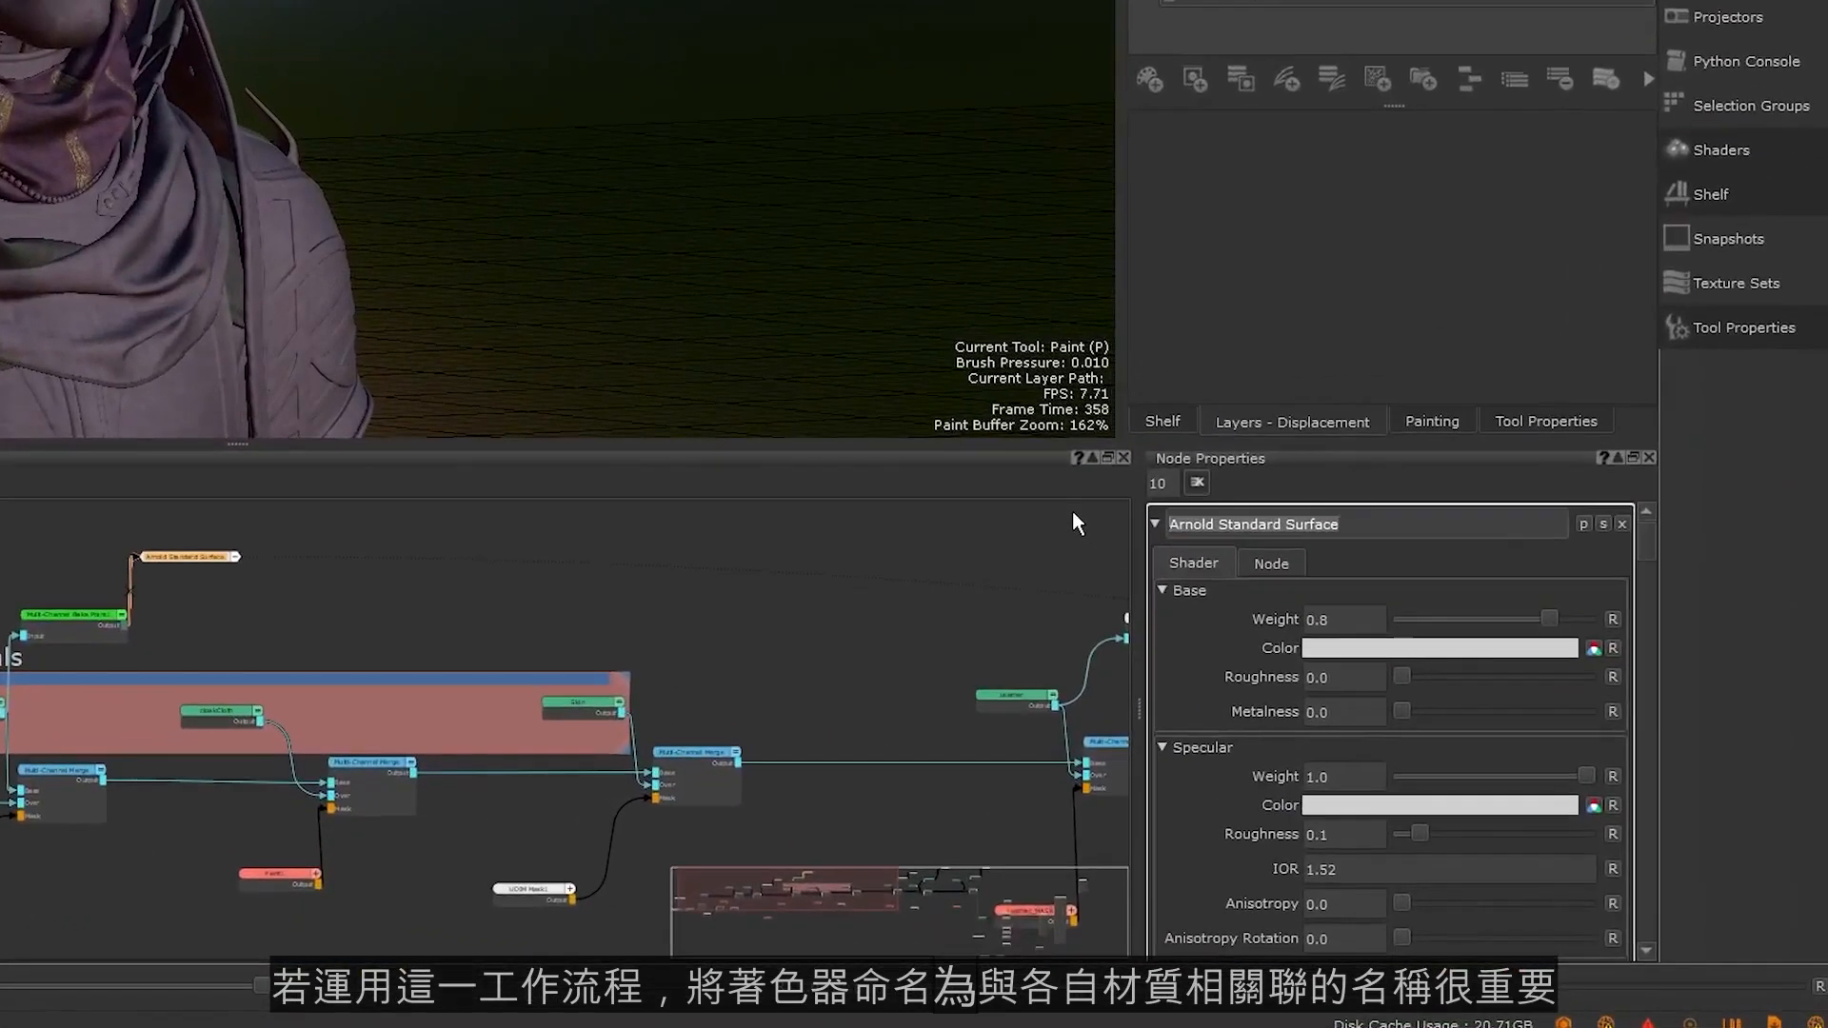
key(ctrl+a)
text(purple_cloth_mtl)
key(Return)
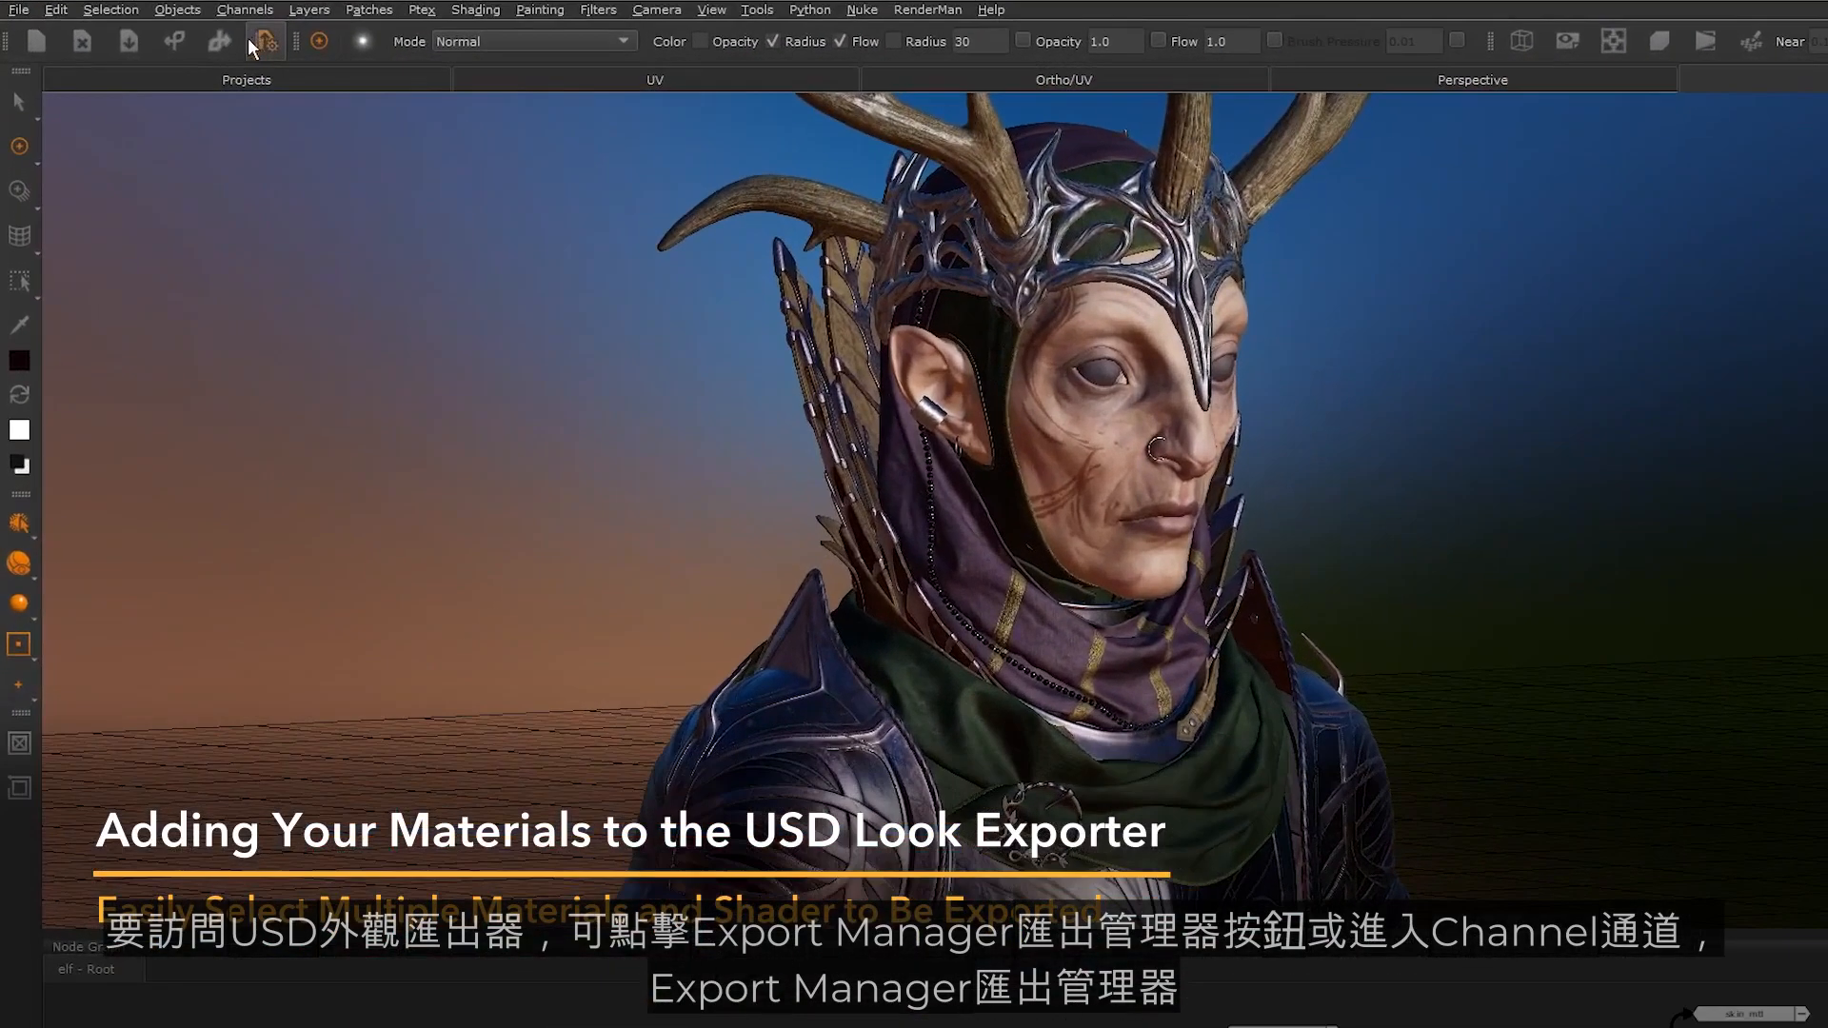
Open the USD Look Exporter in the Export Manager
click(244, 10)
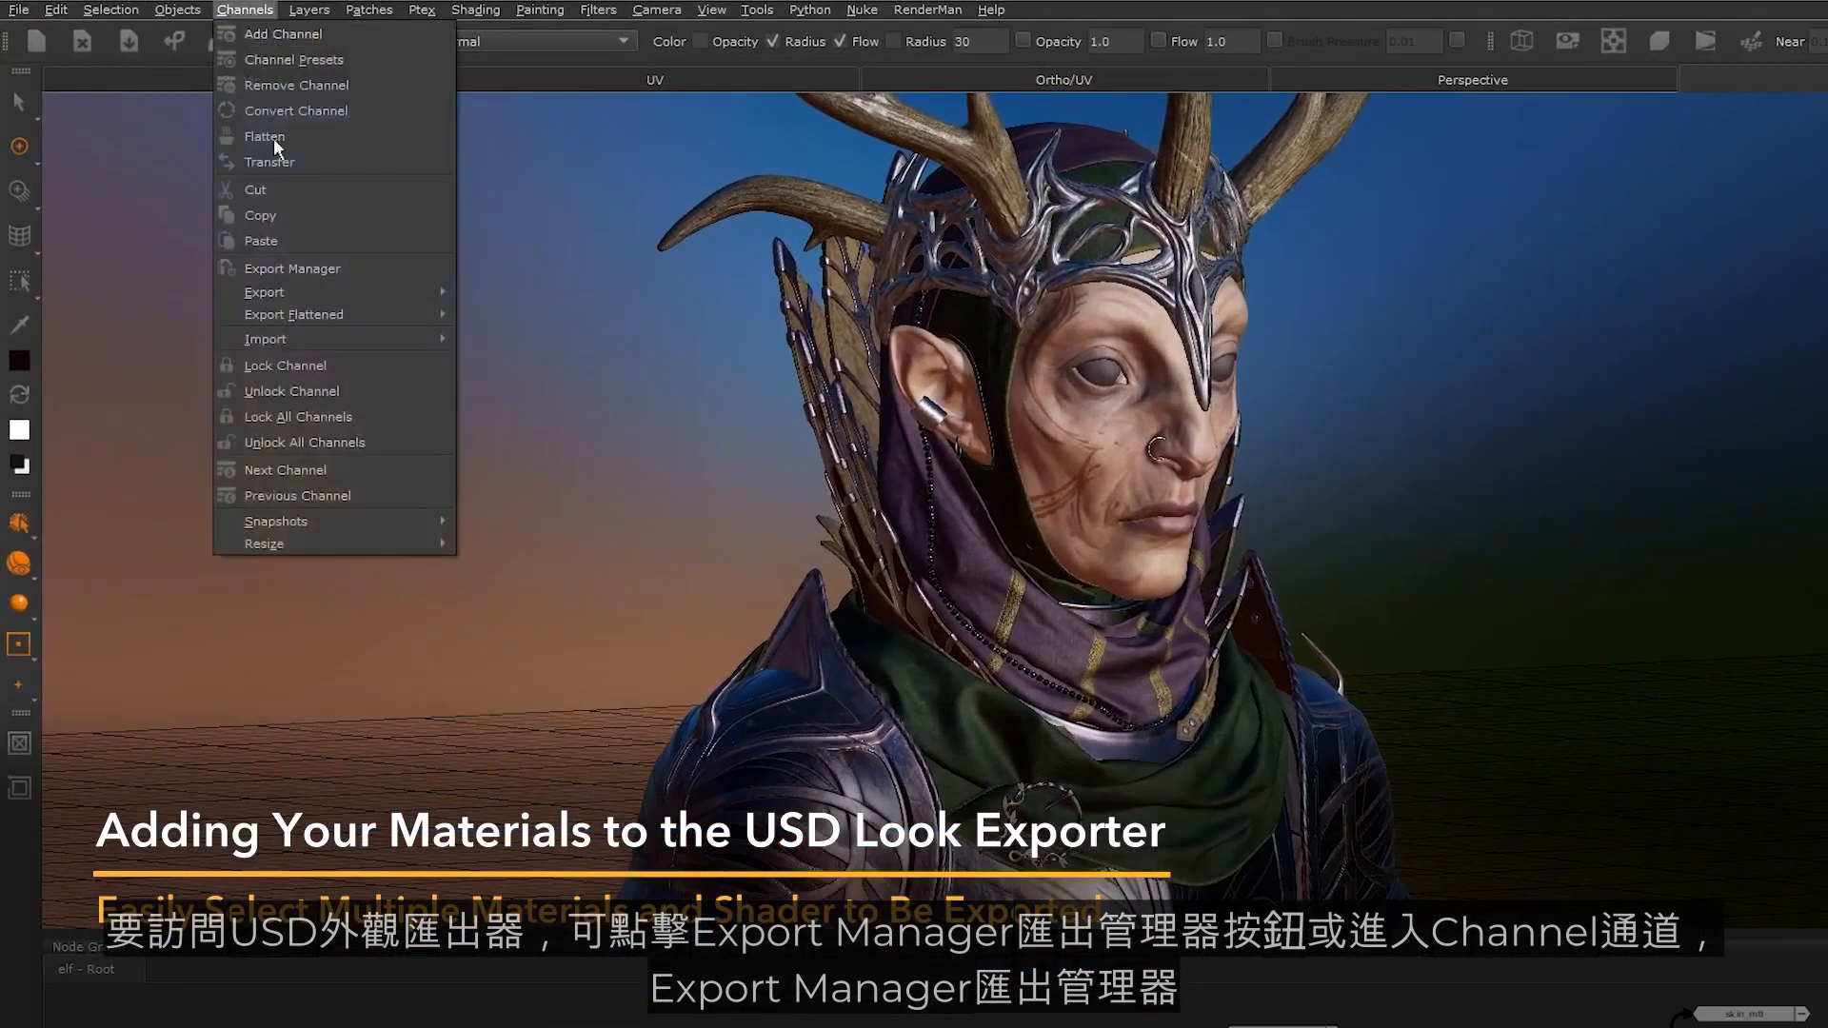
click(285, 268)
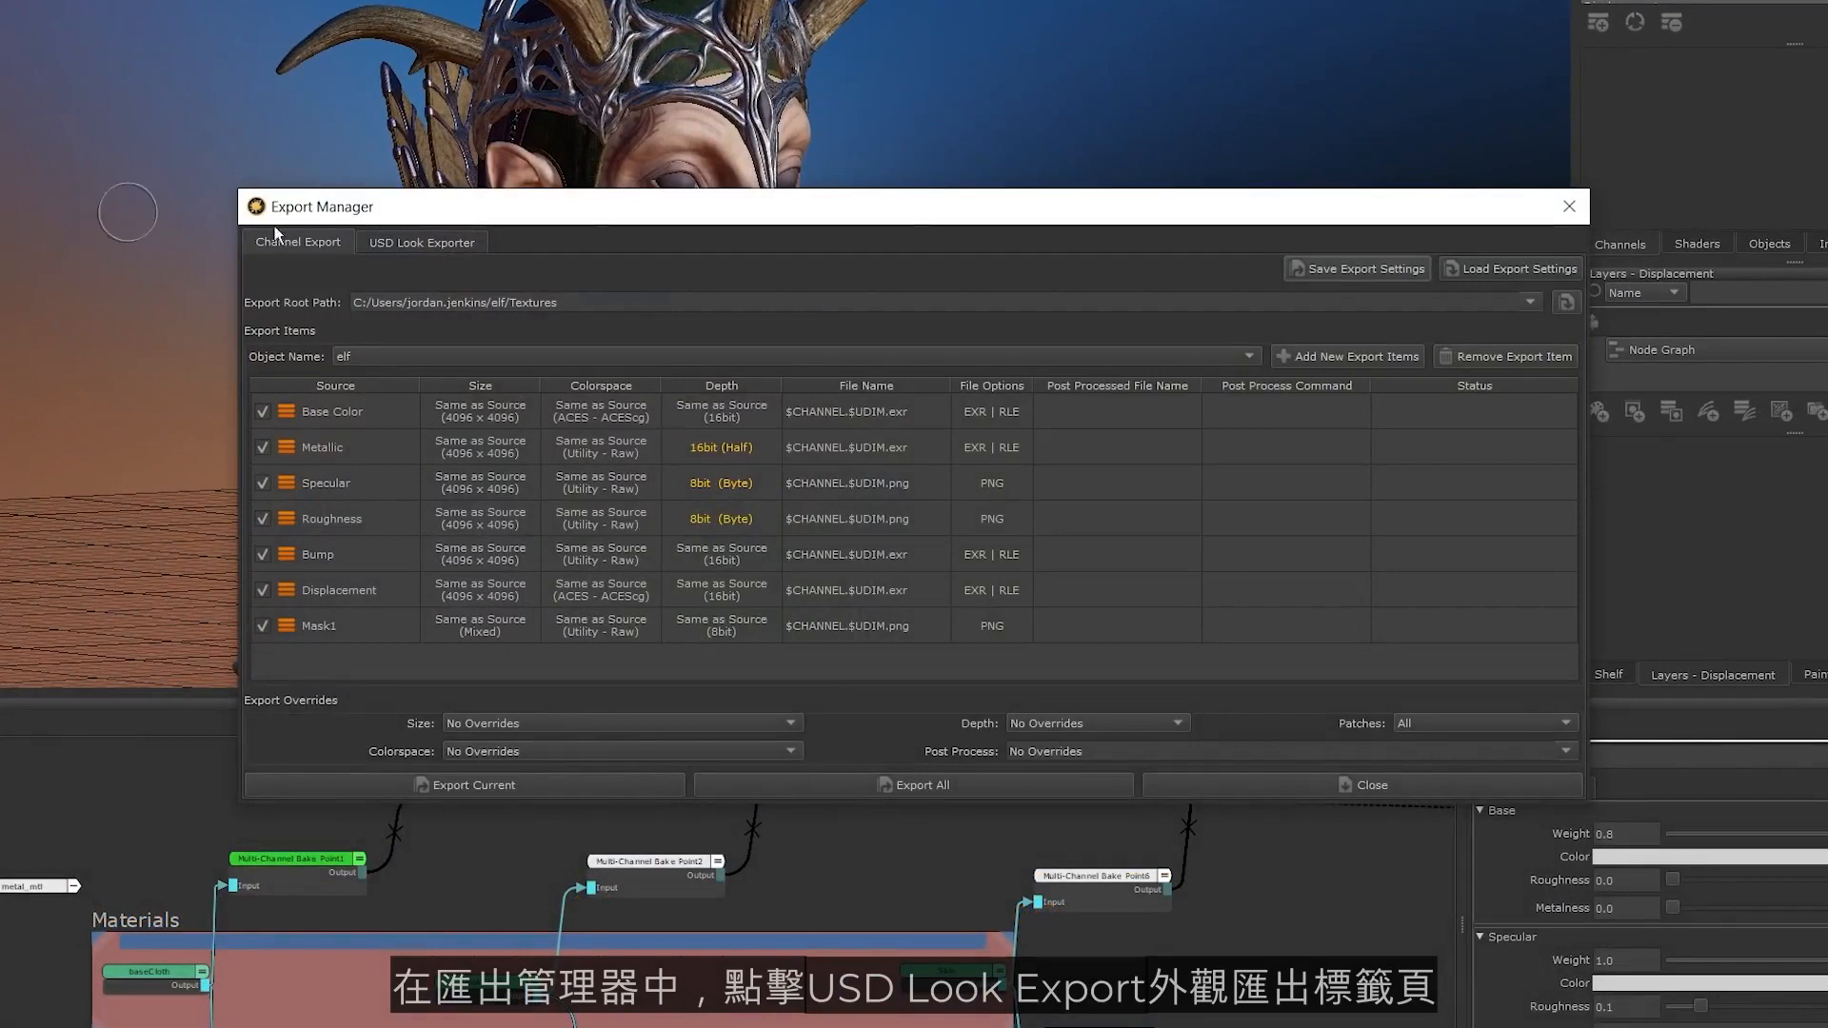
click(405, 244)
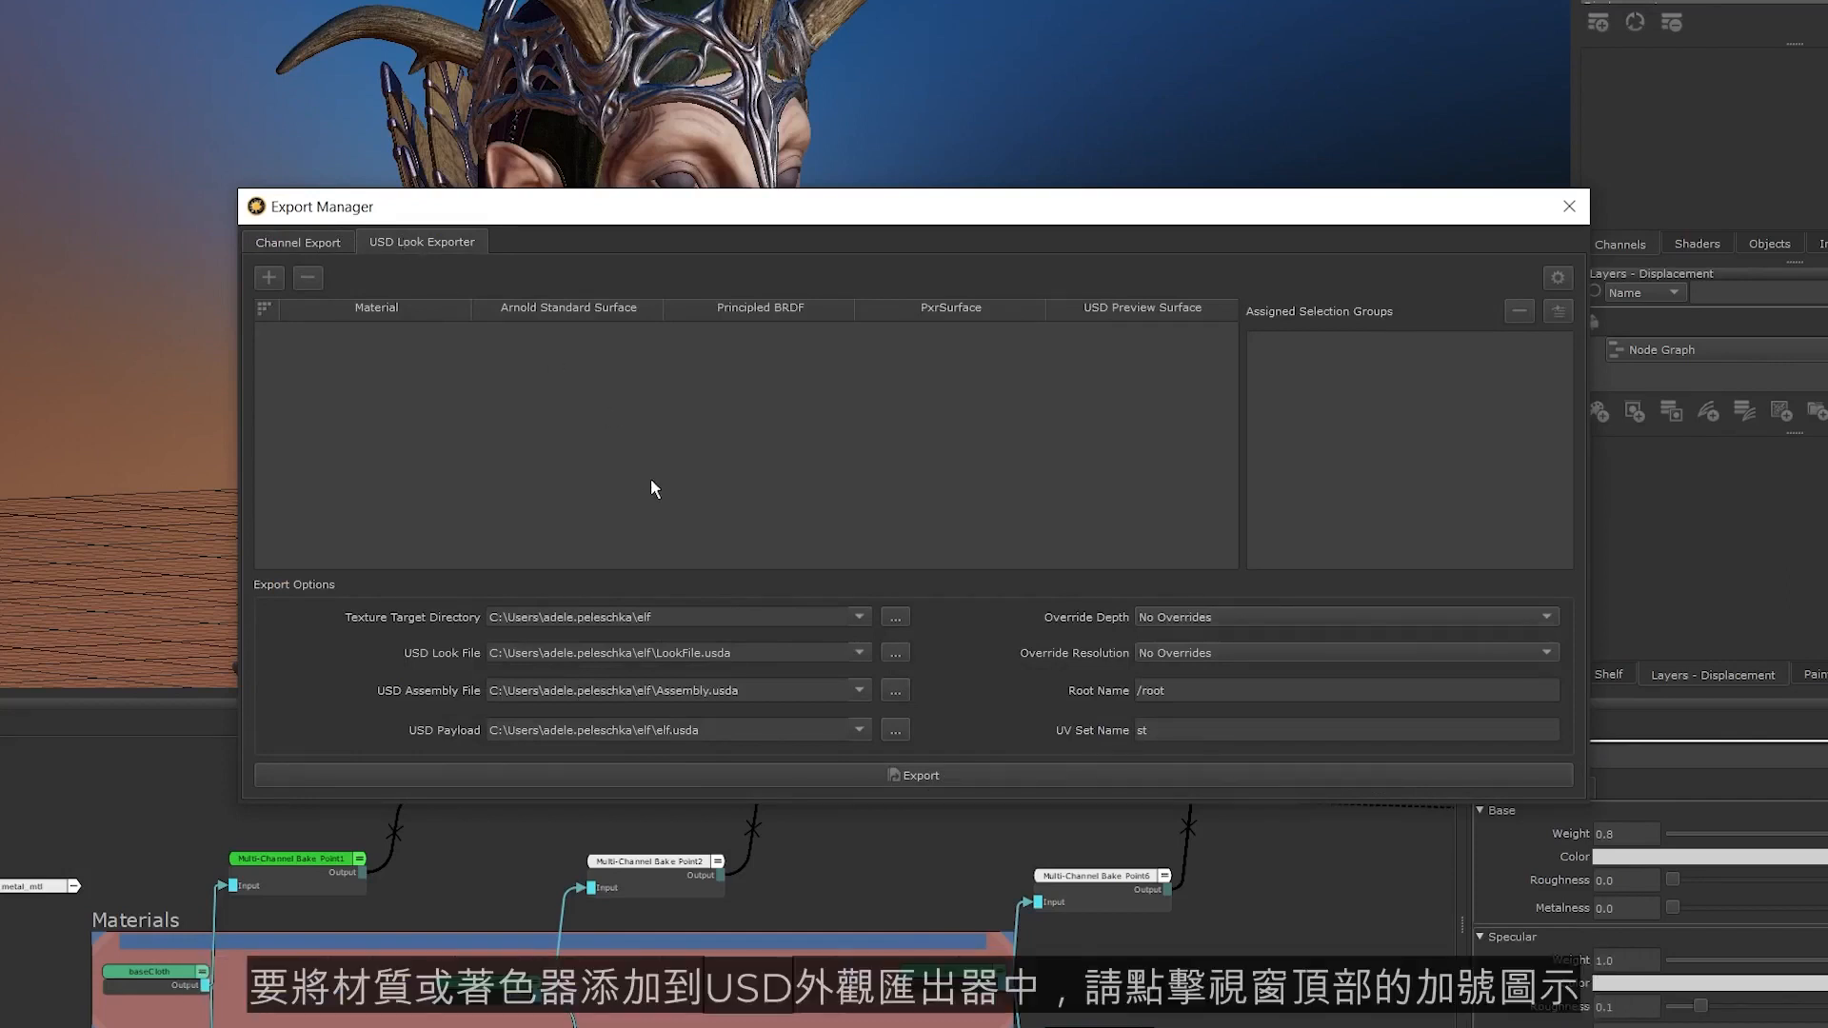
Add a material entry to the exporter and assign antler_mtl as its Arnold Standard Surface shader
click(266, 278)
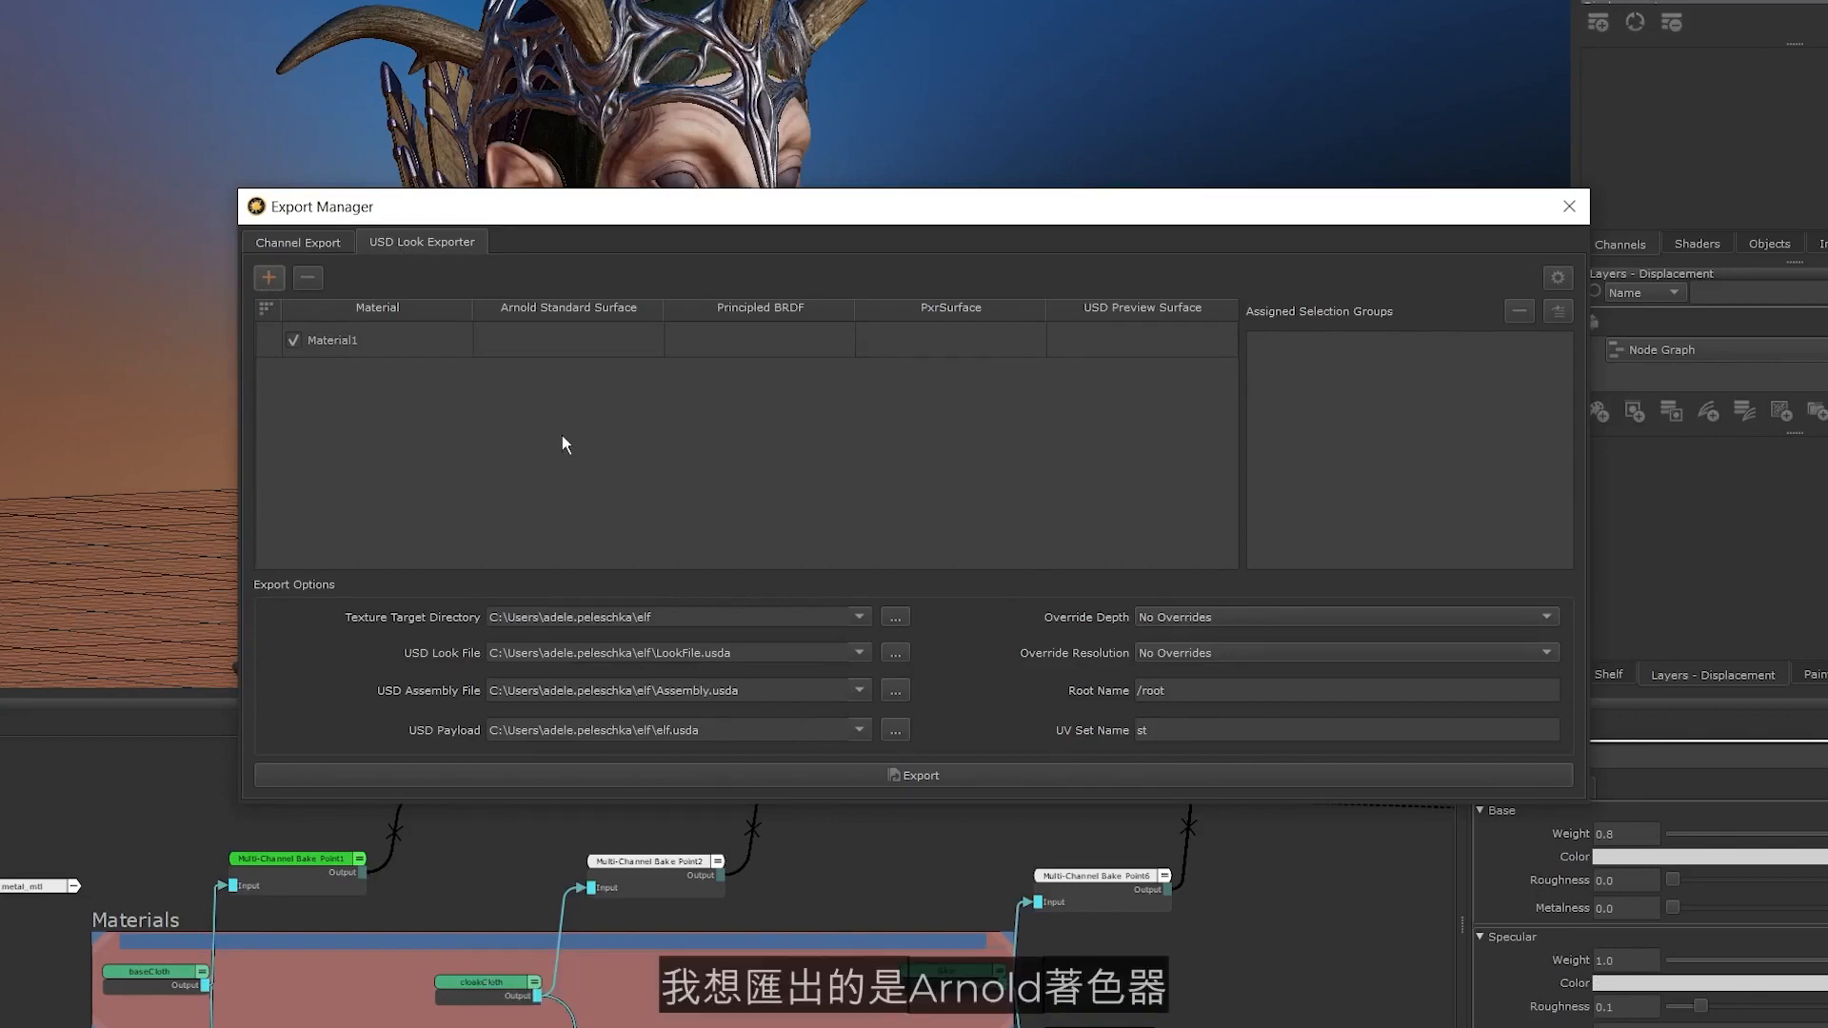
double_click(578, 340)
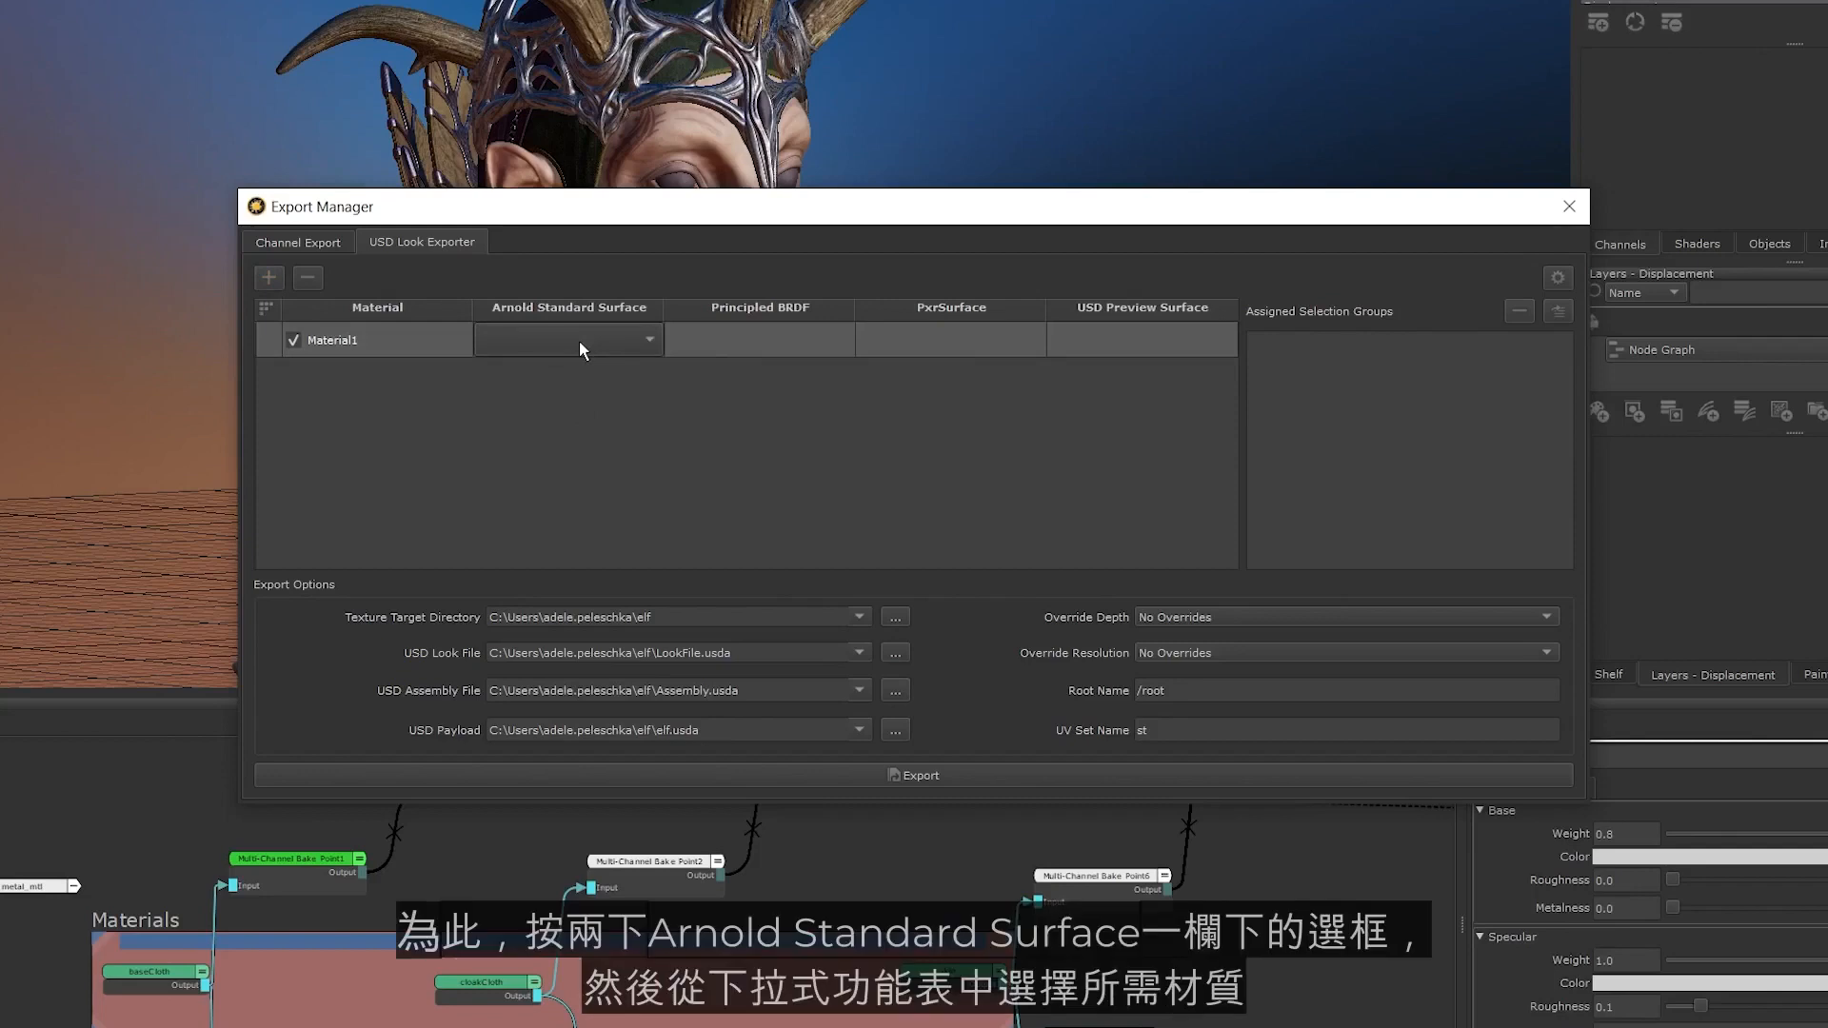
click(579, 340)
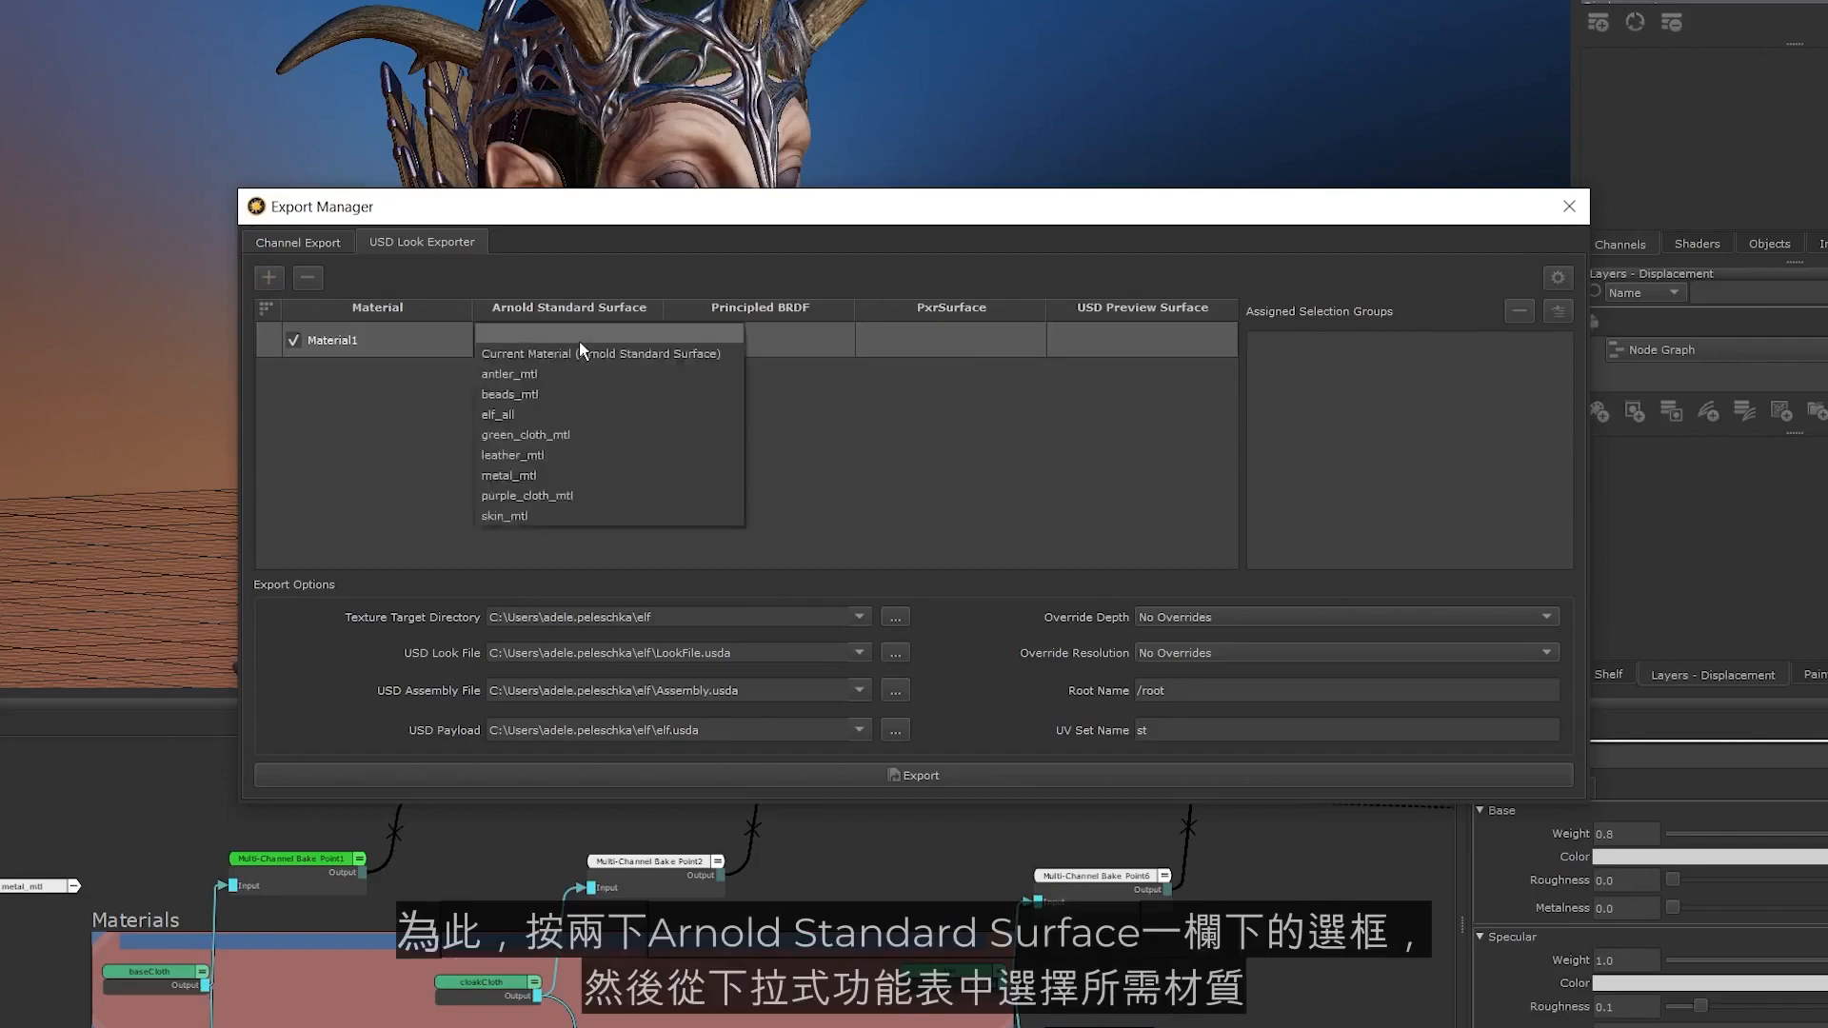
click(569, 373)
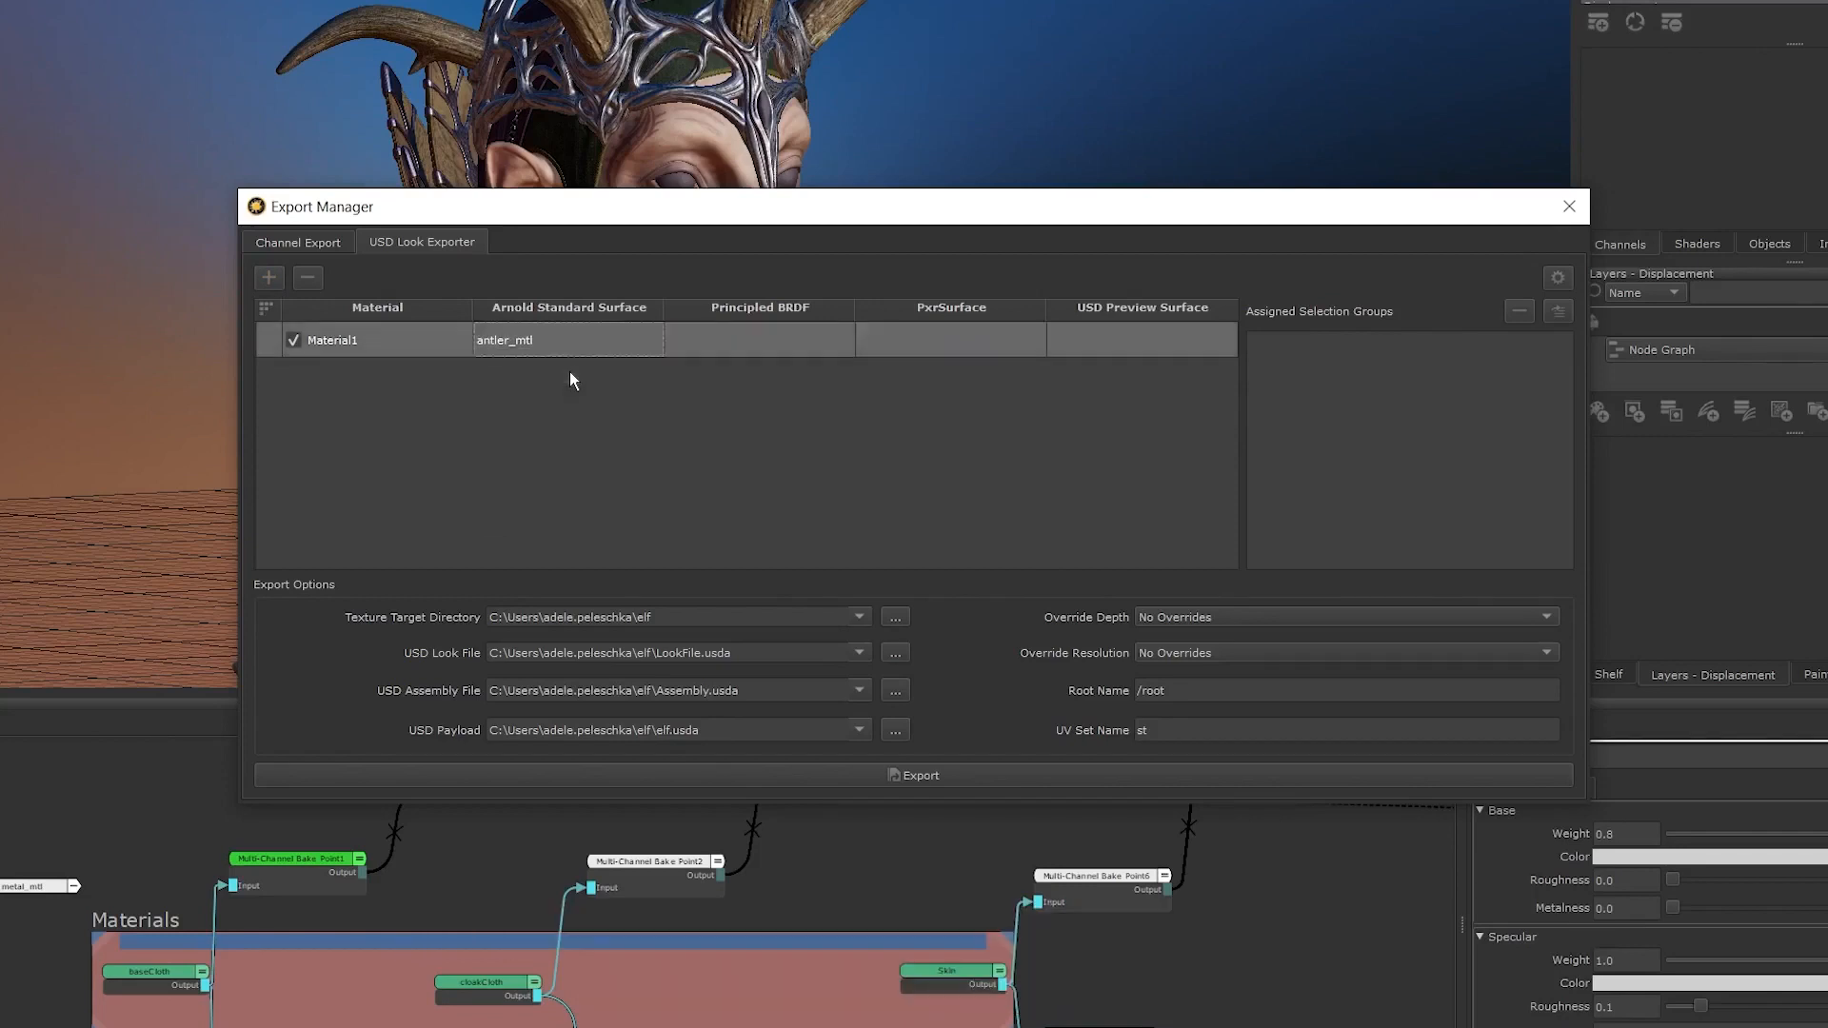
Rename the new material entry antler_mat
double_click(324, 340)
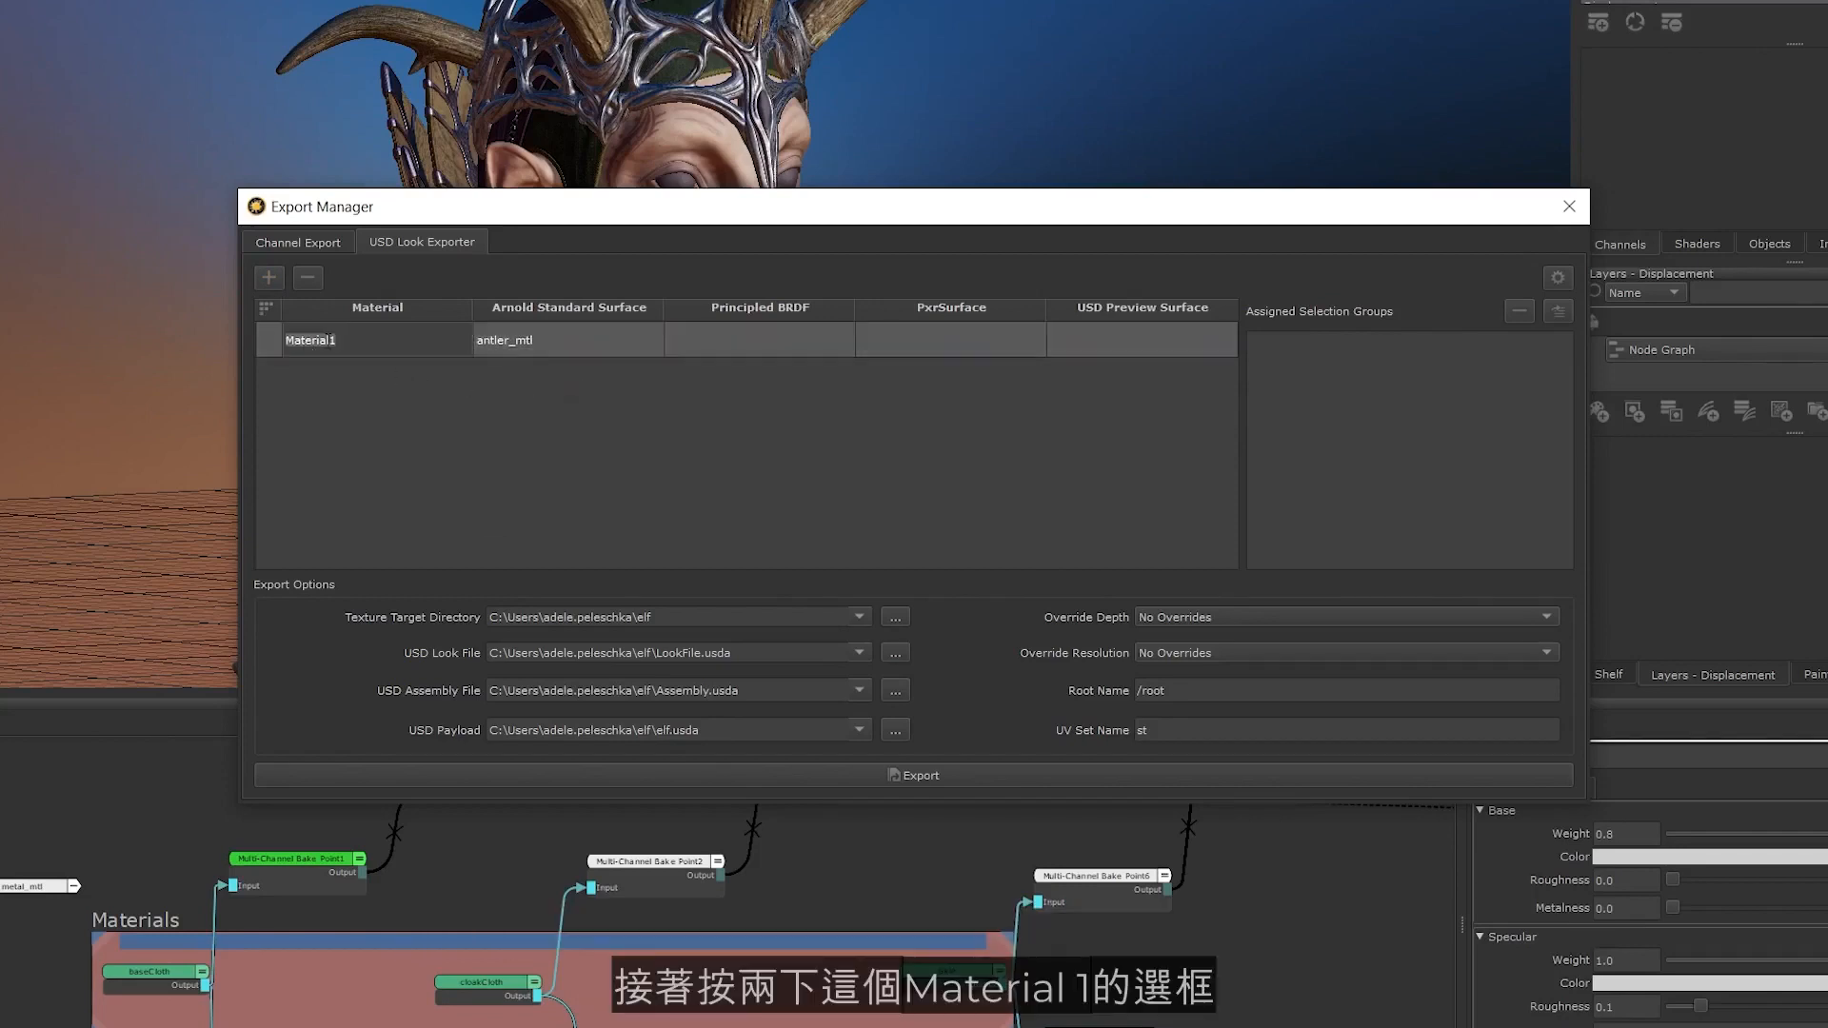
text(antle)
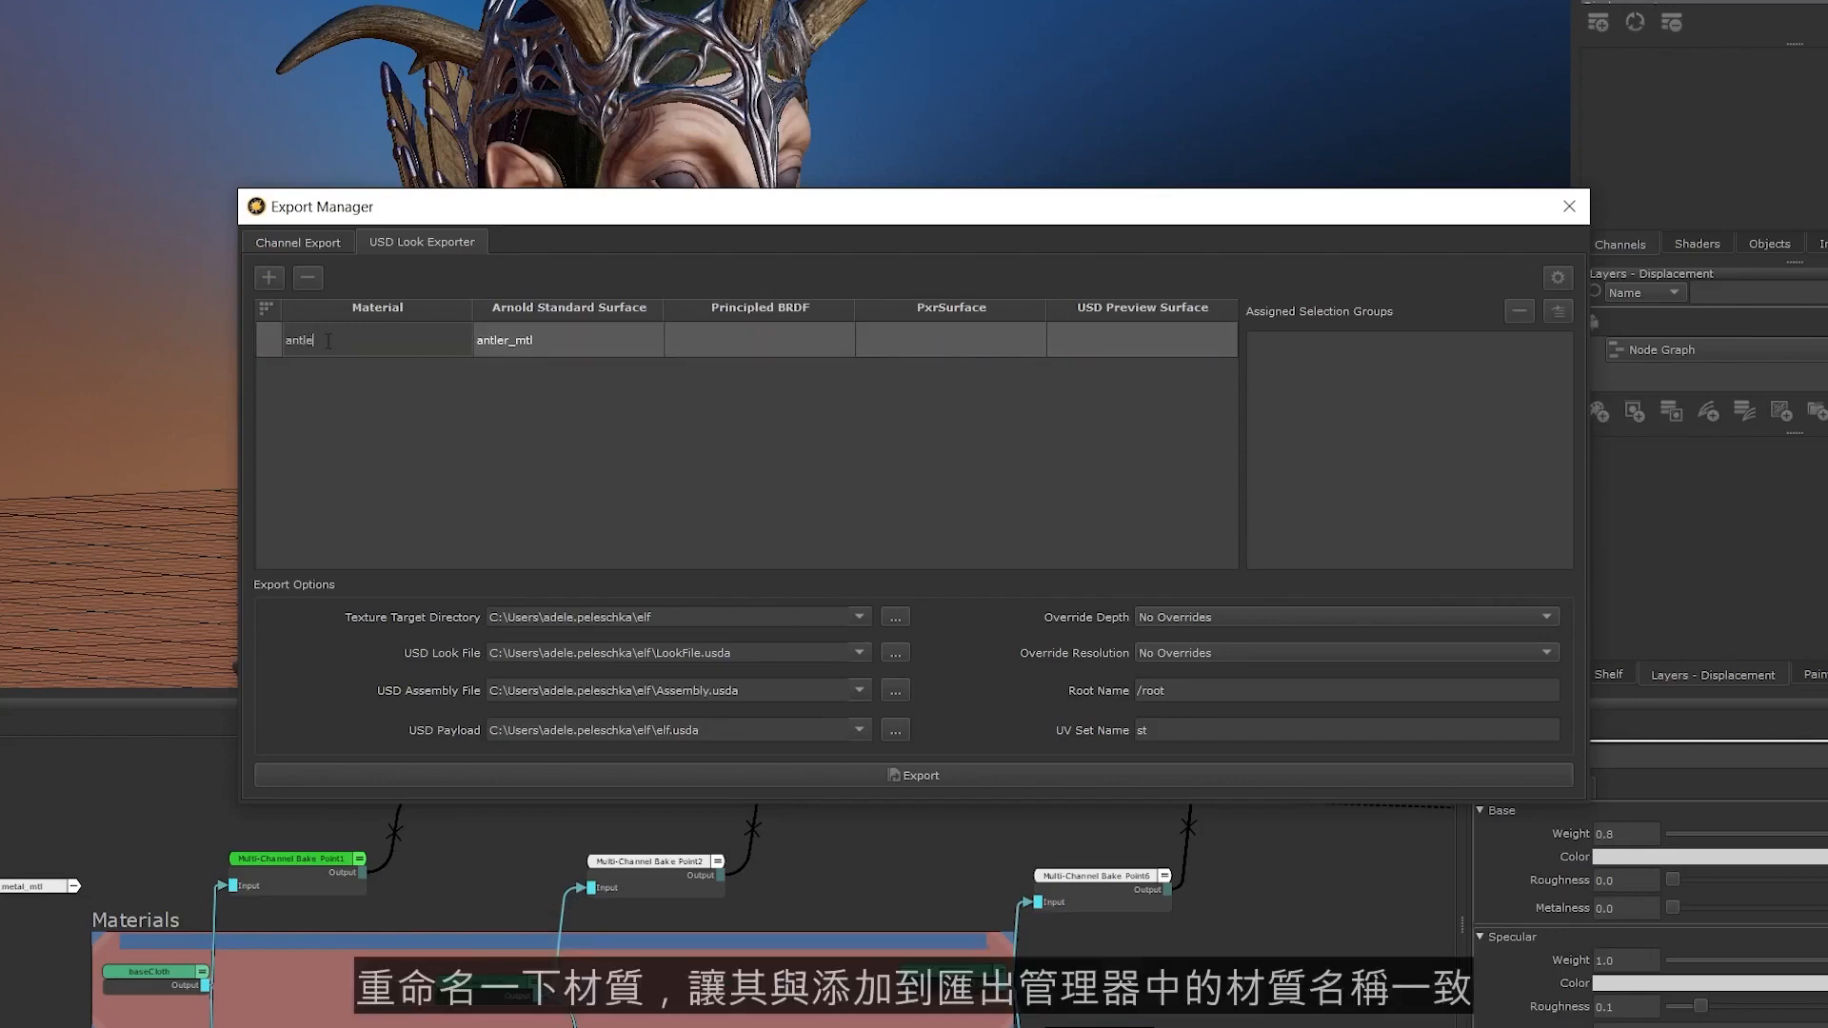
text(r_mat)
key(Return)
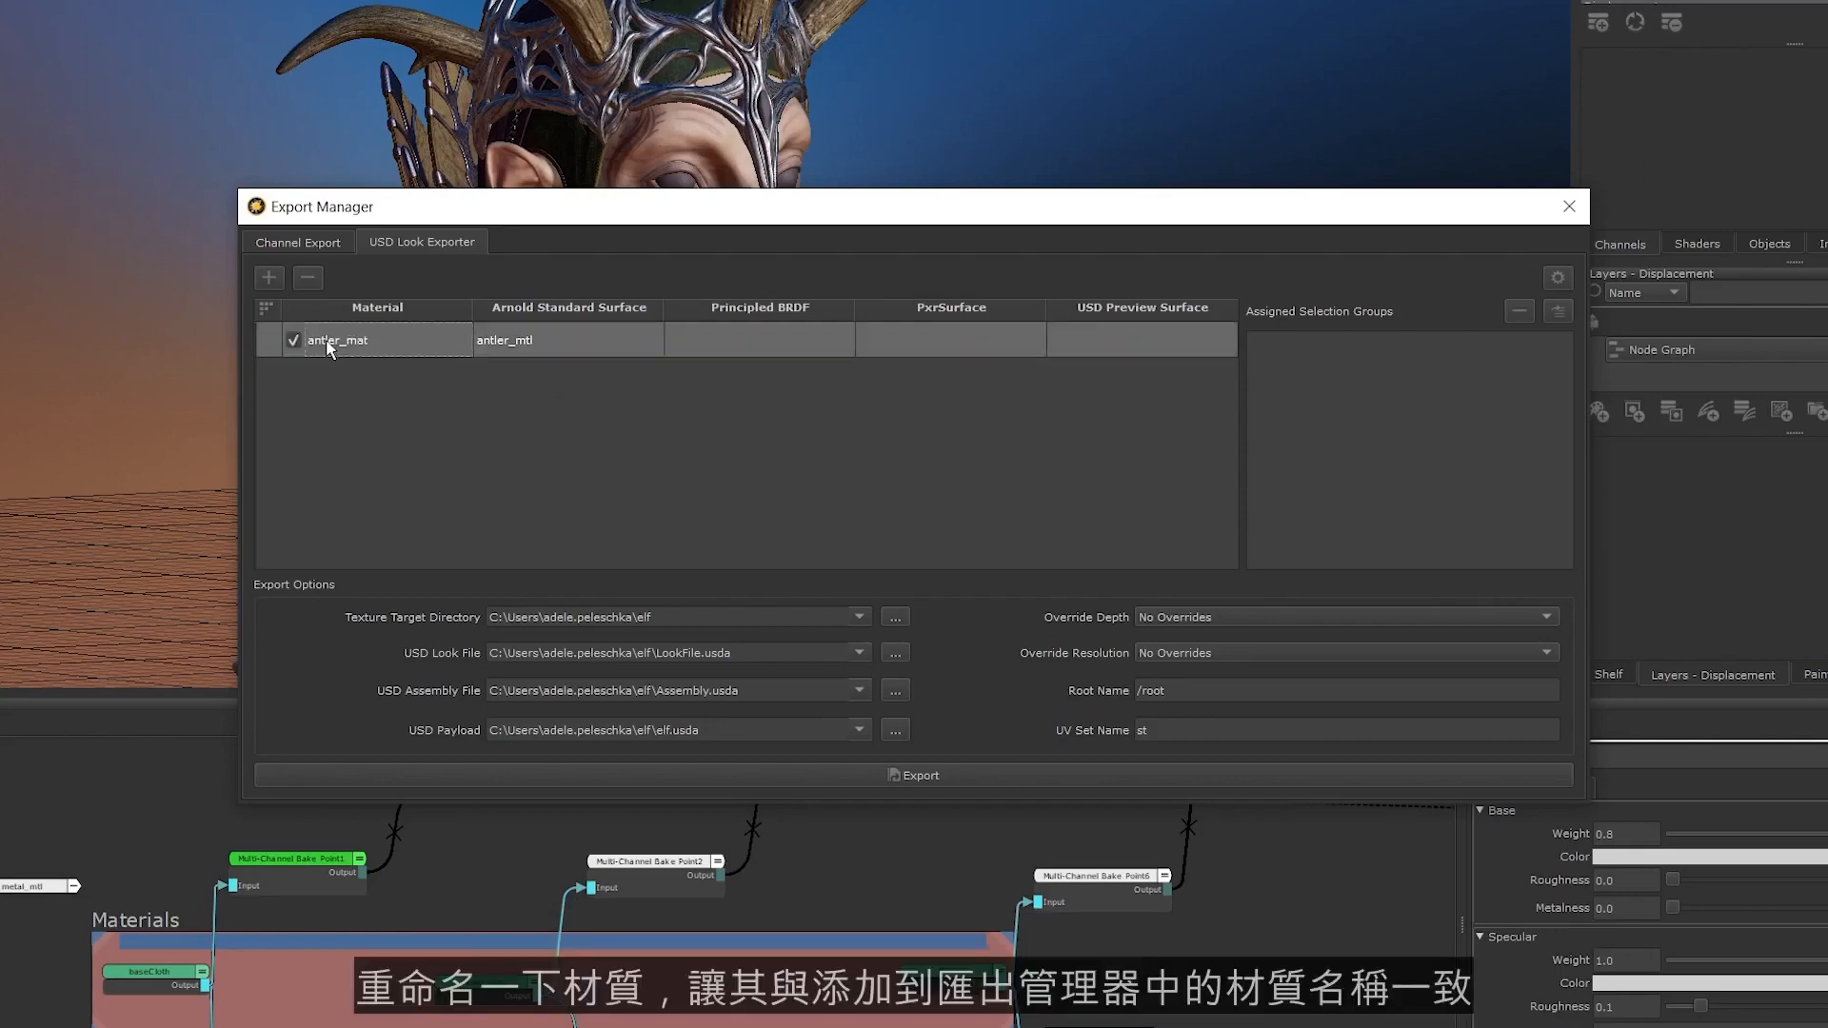
Review the shader input export settings of antler_mtl in Edit Shader Inputs and close them
right_click(537, 341)
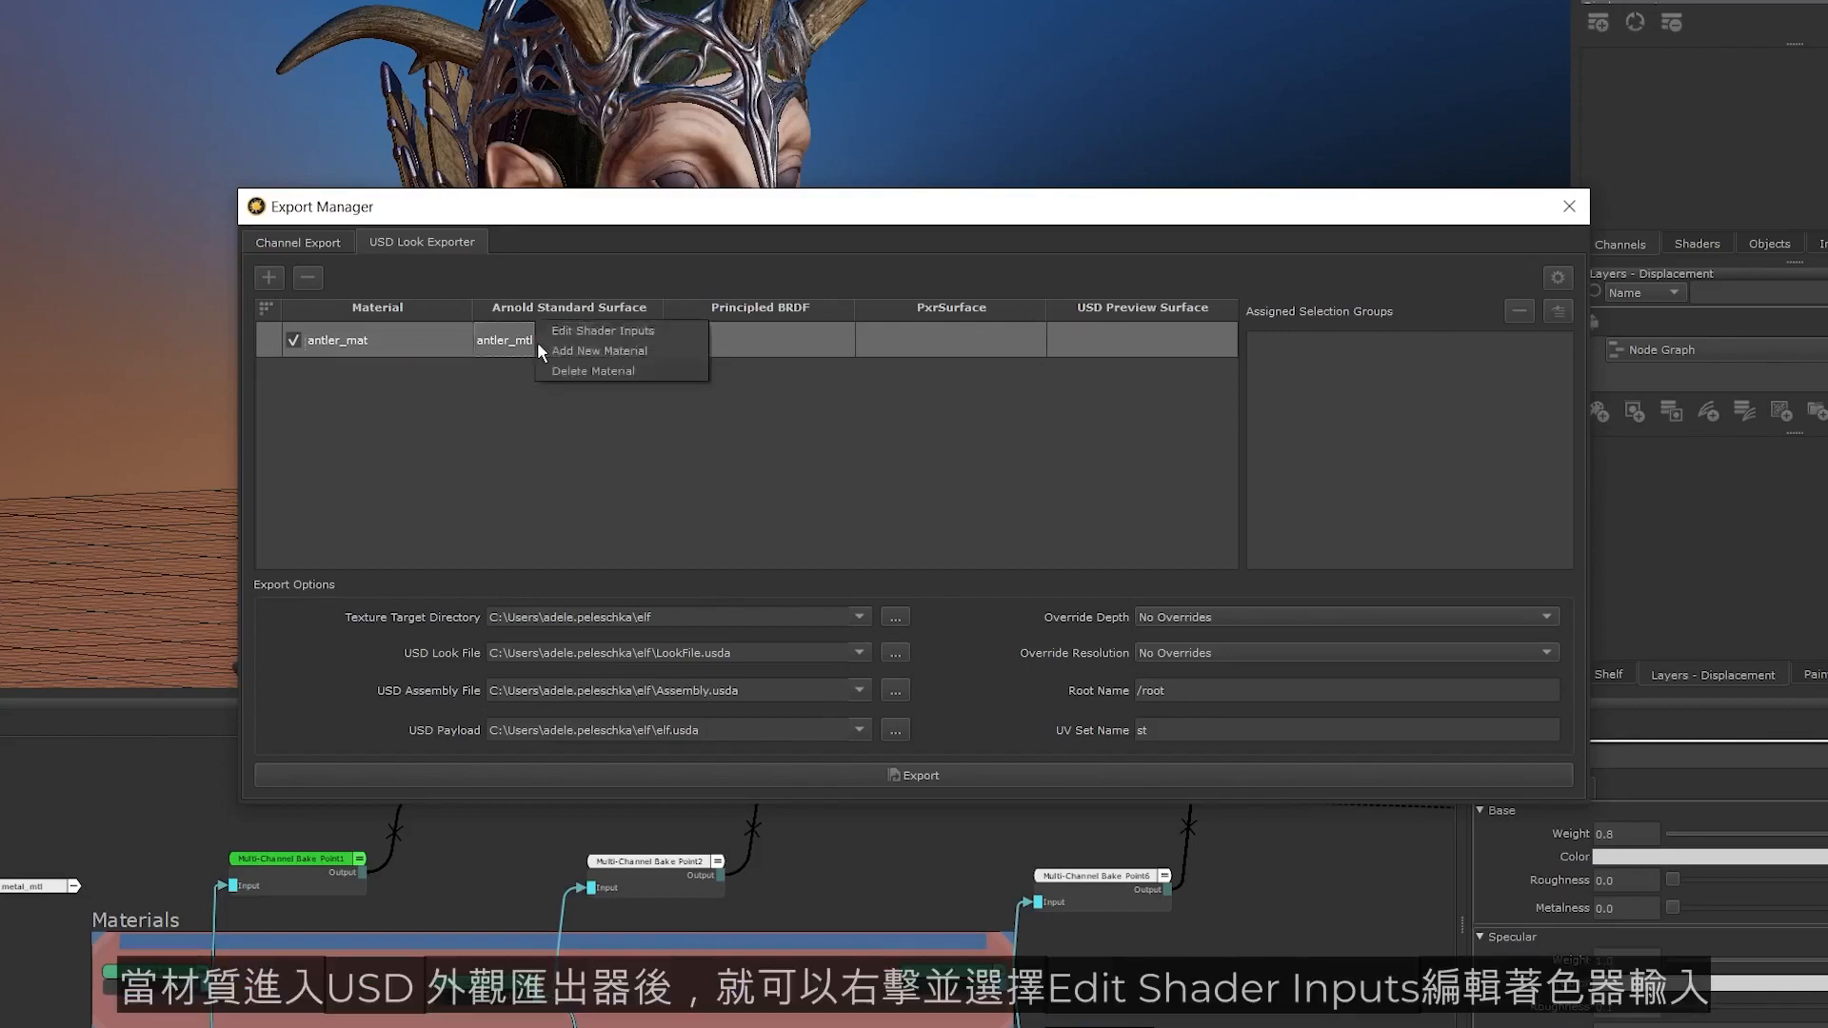
click(589, 339)
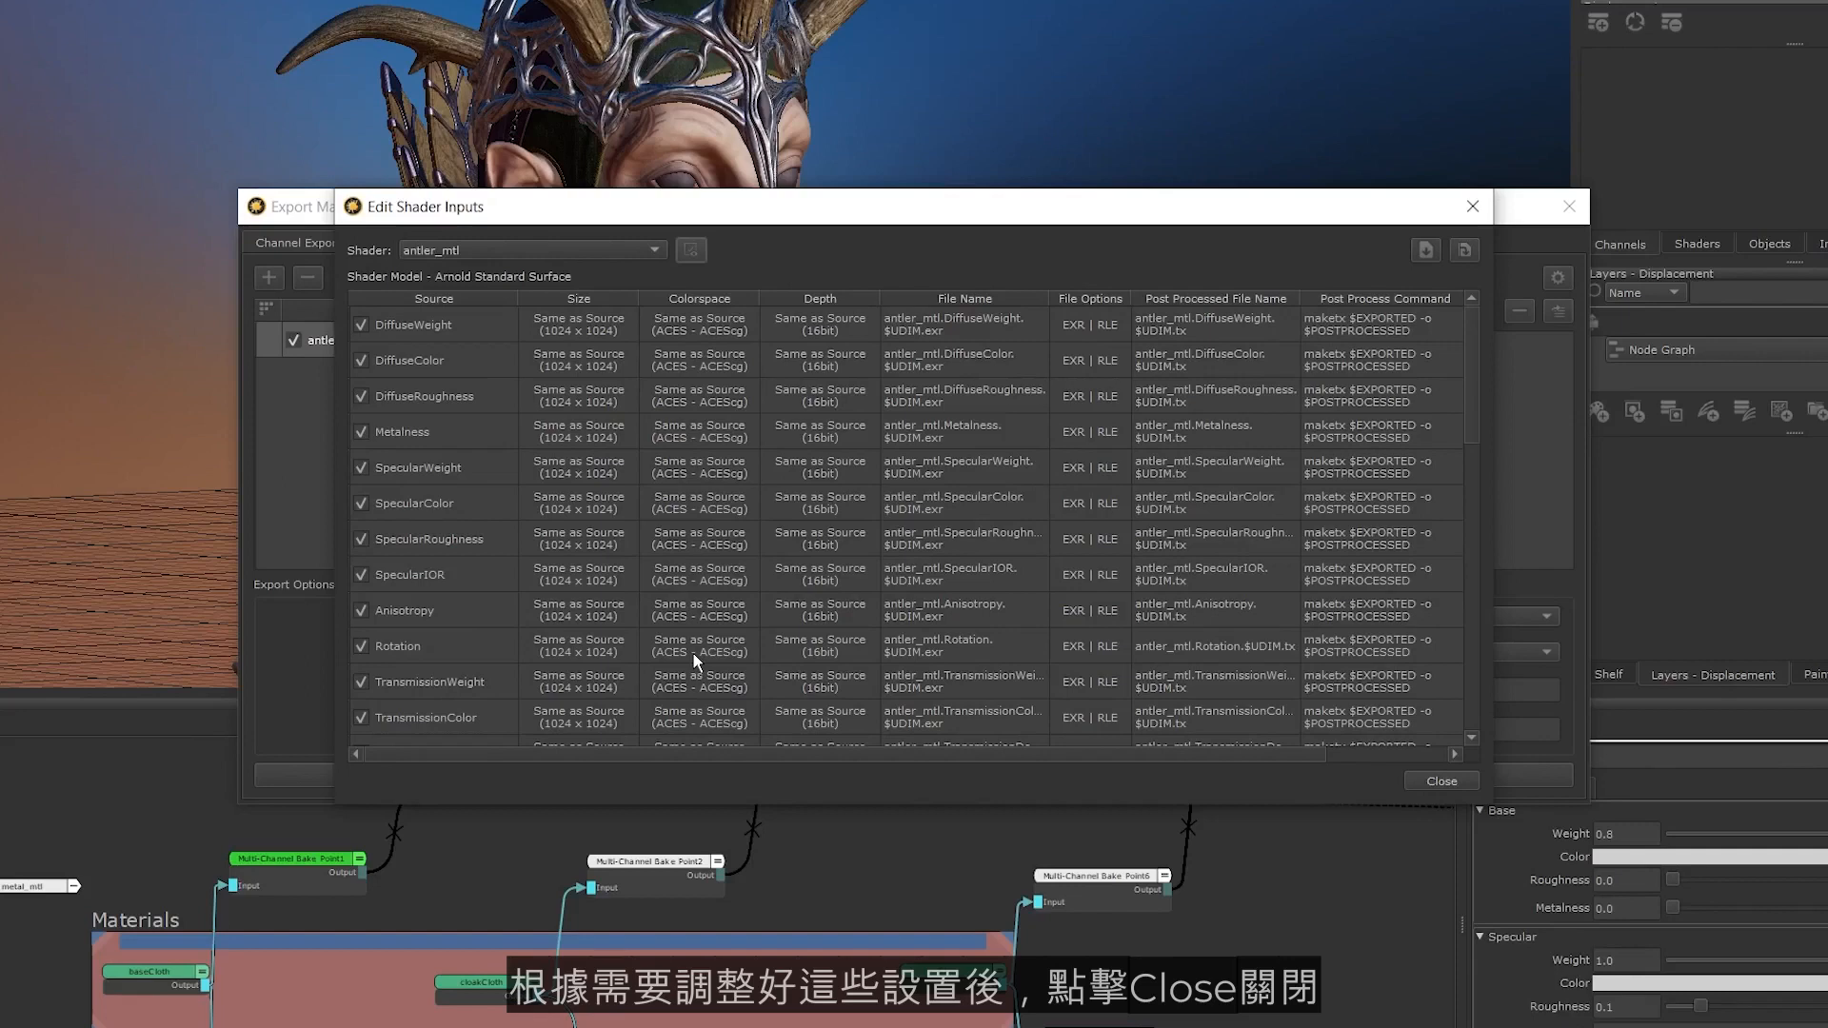
click(1439, 781)
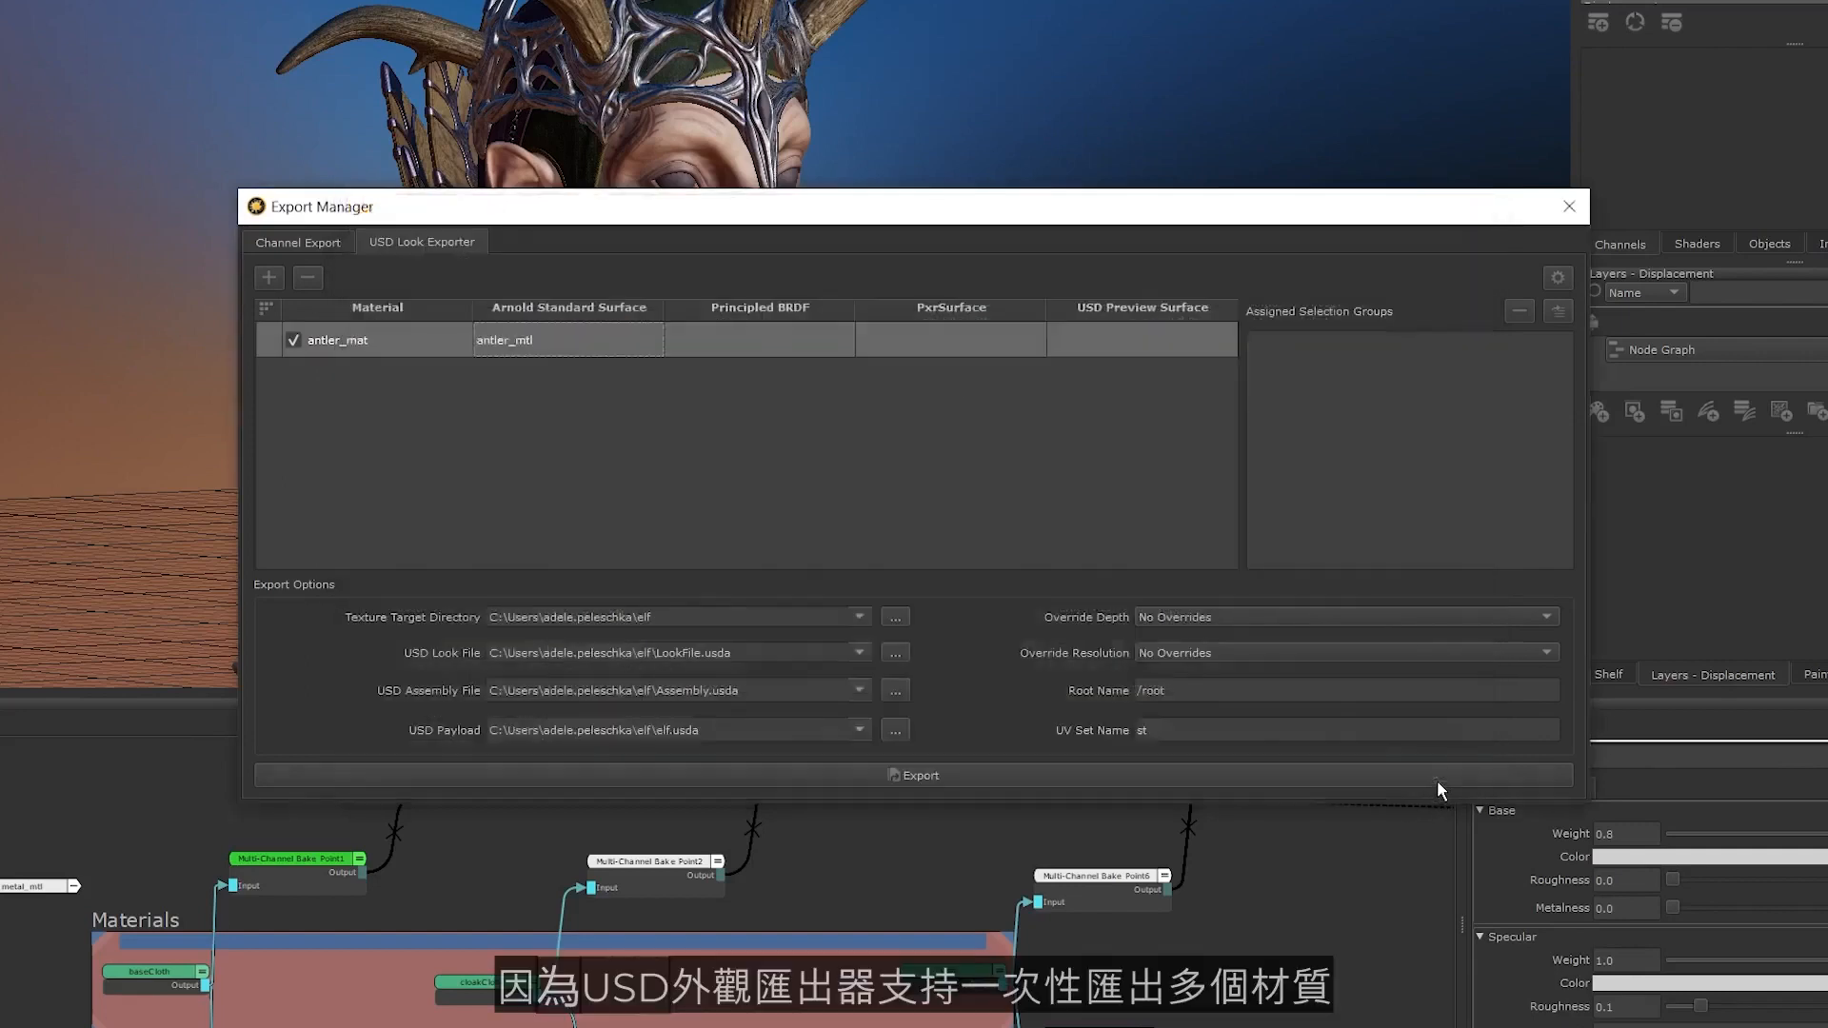
Add a material entry with beads_mtl as its Arnold Standard Surface shader and rename it beads_mat
click(269, 275)
click(550, 371)
click(550, 371)
click(550, 371)
click(521, 428)
double_click(333, 376)
text(beads_mat)
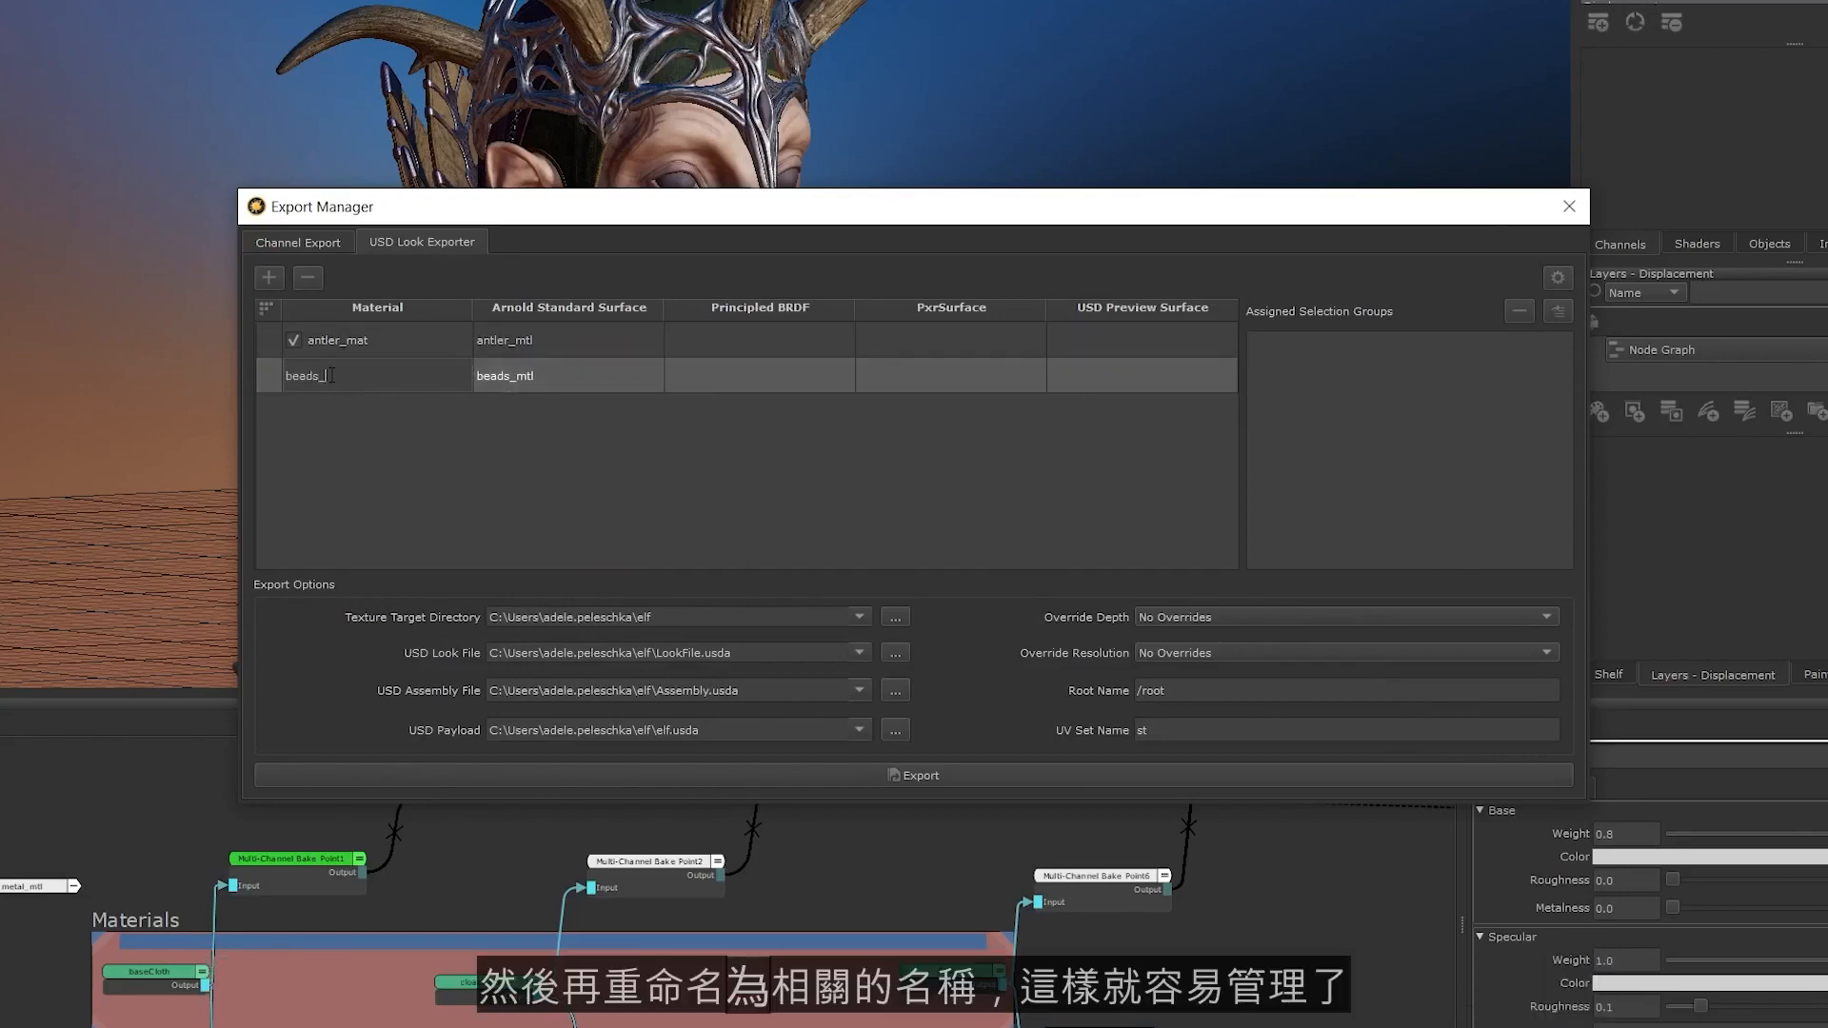
key(Return)
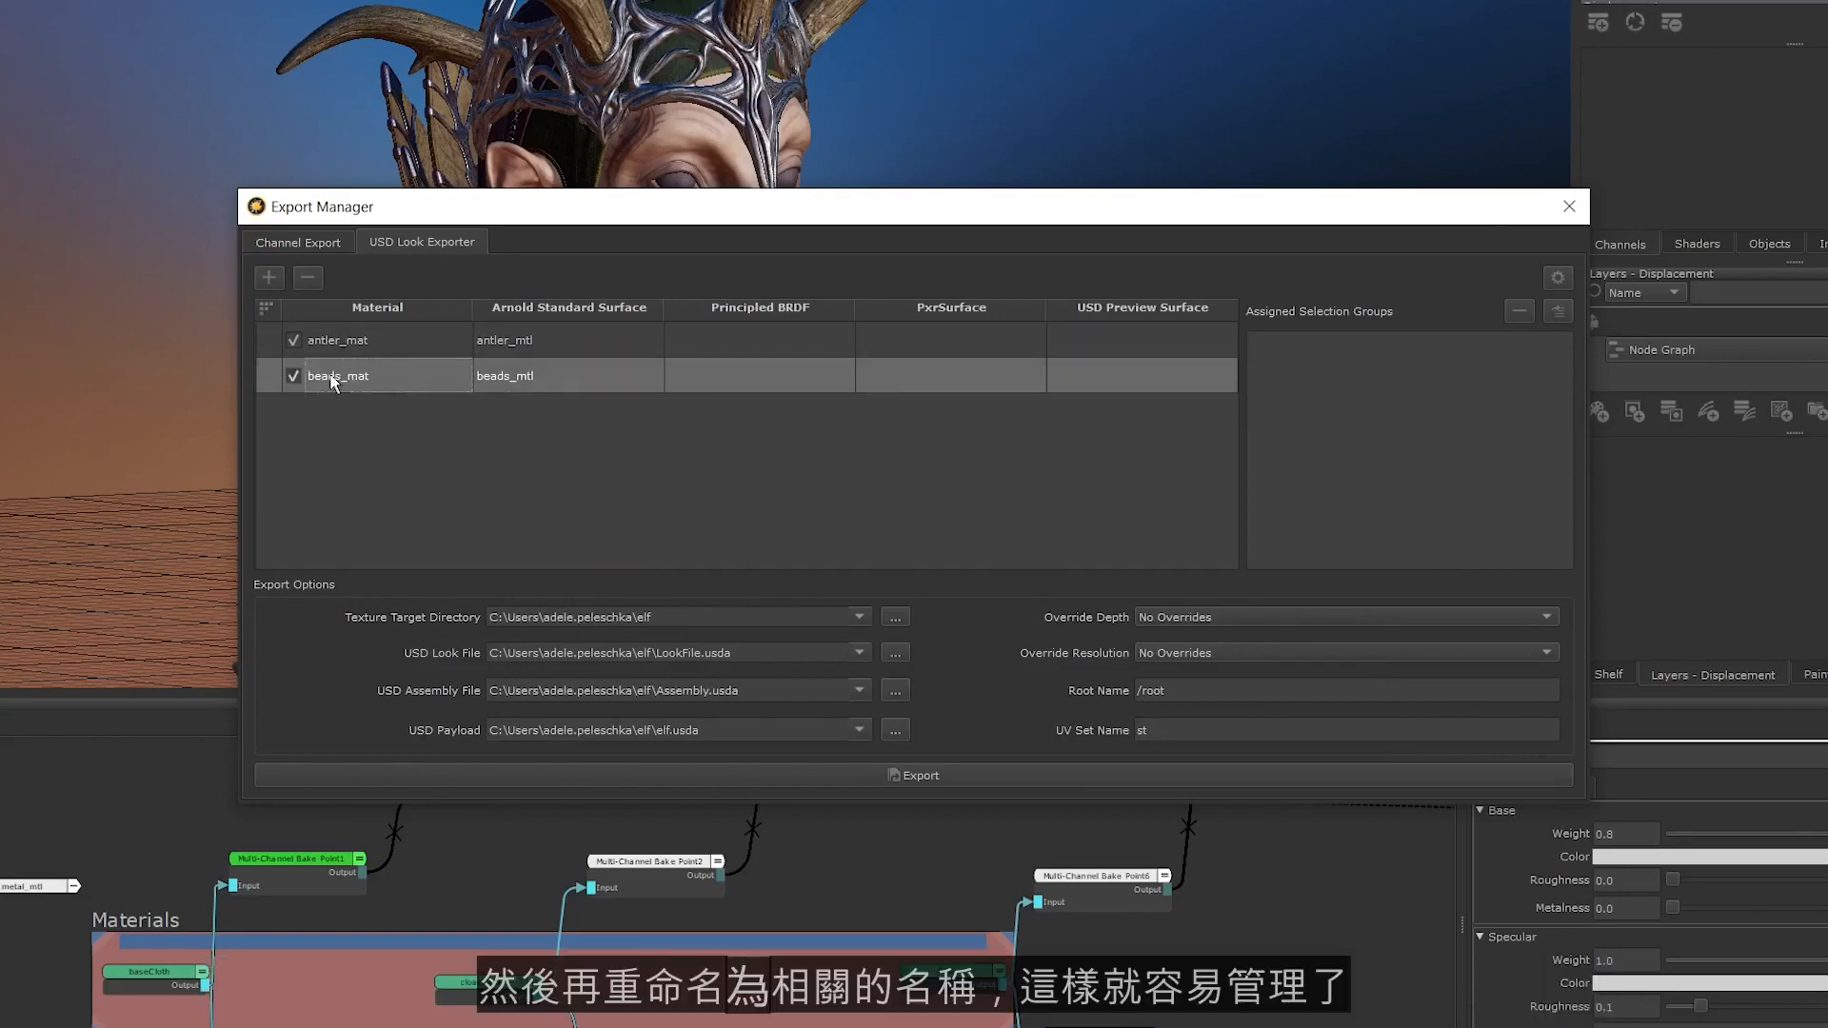
Add a material entry with green_cloth_mtl as its Arnold Standard Surface shader and rename it green_mat
click(267, 276)
click(501, 414)
click(501, 414)
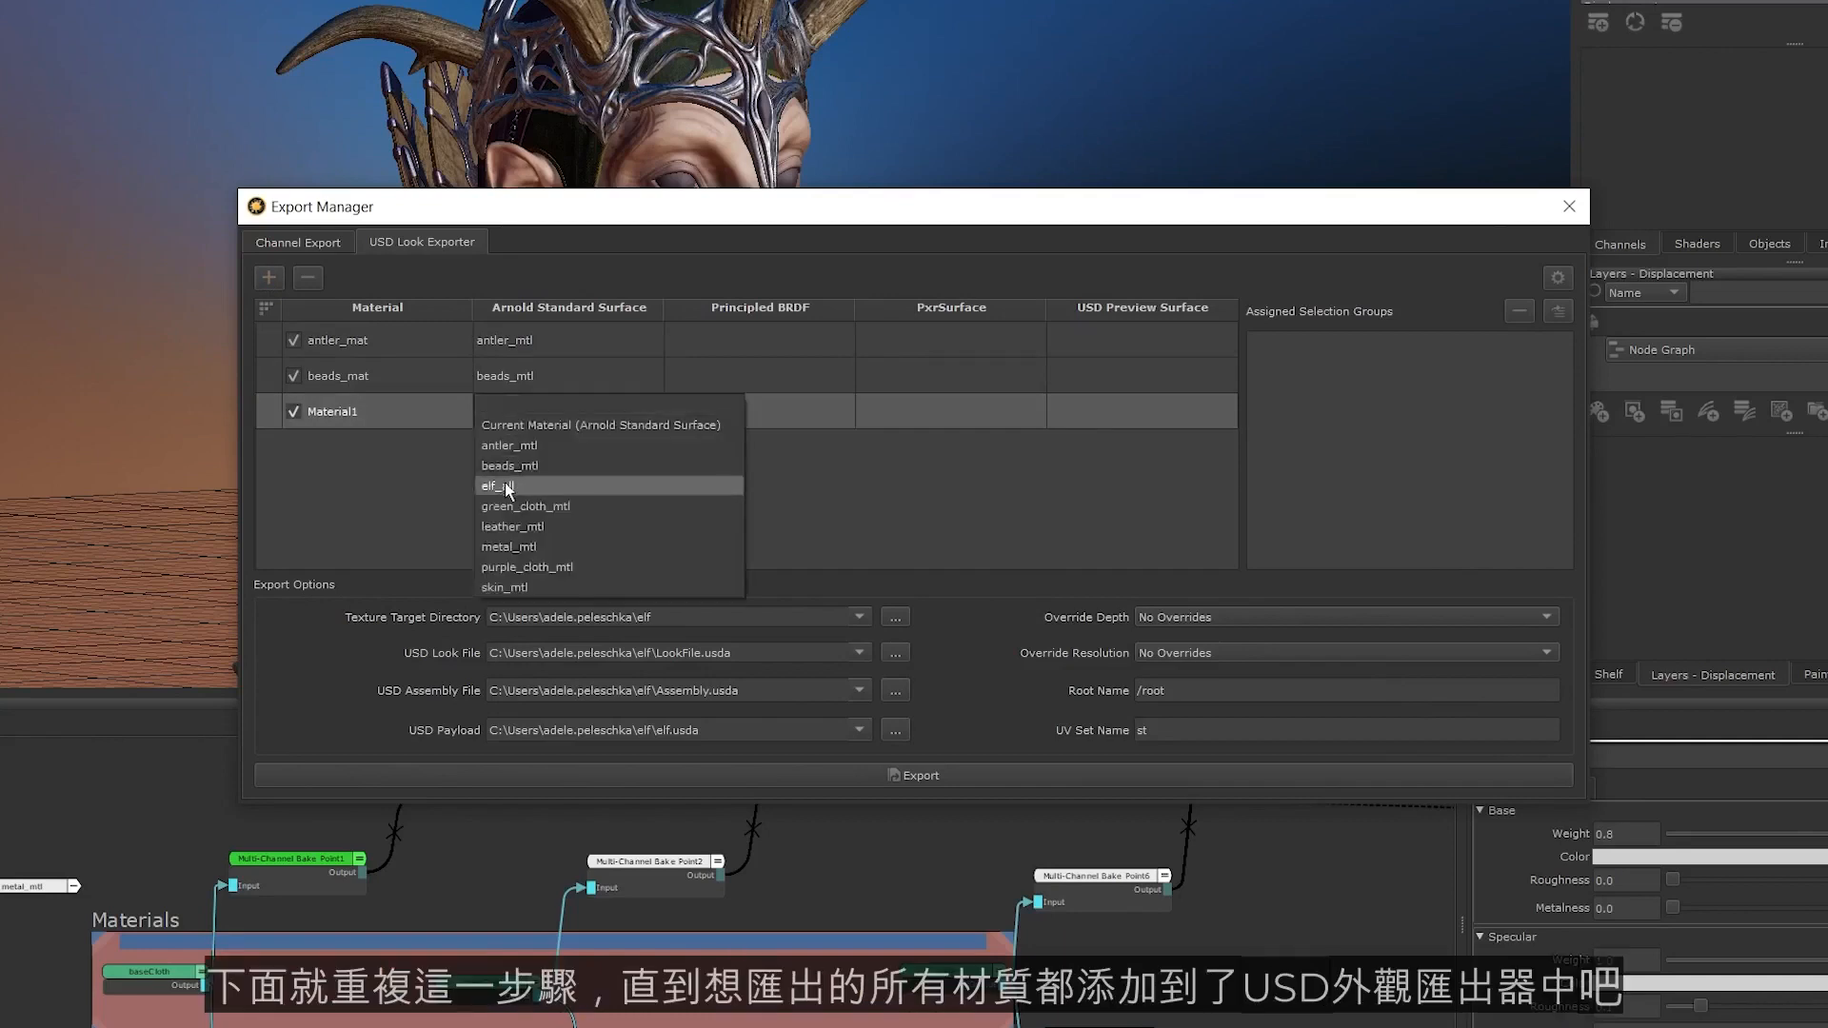
click(519, 505)
double_click(338, 411)
text(green_mat)
key(Return)
Add a material entry with leather_mtl as its Arnold Standard Surface shader and rename it leather_mat
click(268, 277)
click(524, 442)
click(524, 443)
click(529, 554)
double_click(333, 448)
text(leather_mat)
key(Return)
Add a material entry with metal_mtl as its Arnold Standard Surface shader and rename it metal_mat
click(270, 278)
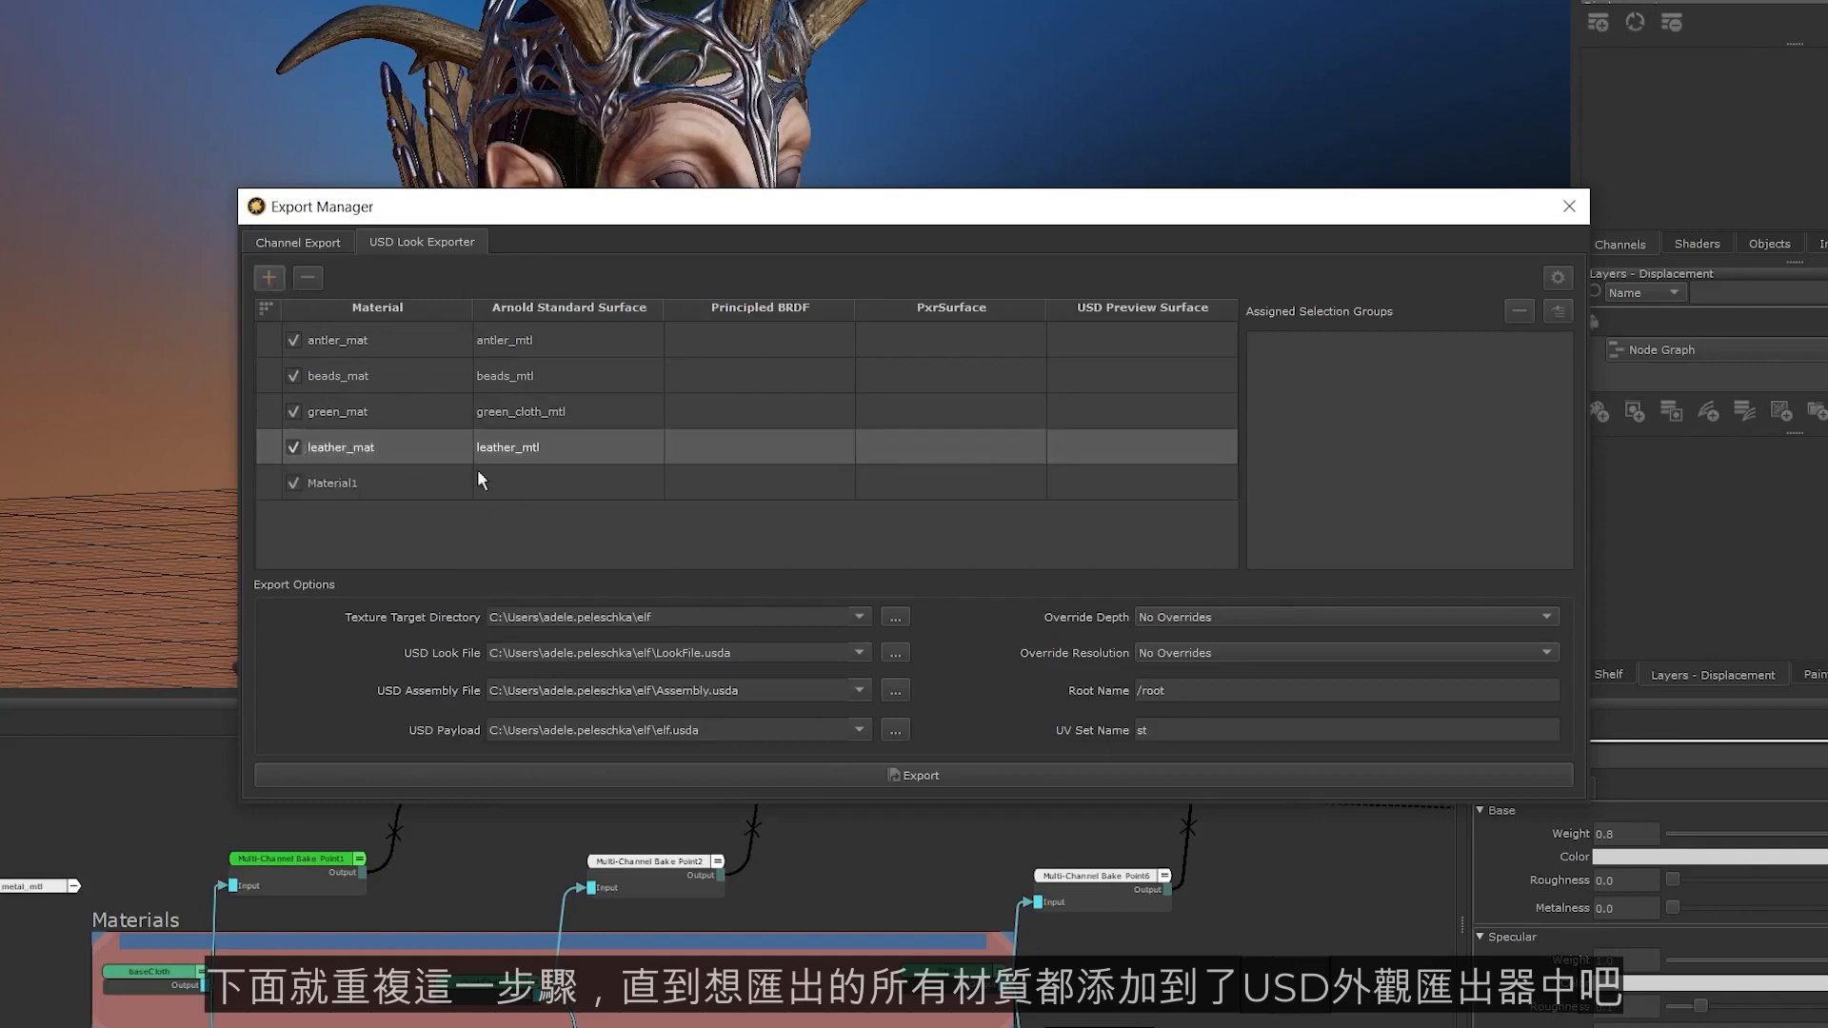
click(514, 483)
click(522, 609)
double_click(343, 483)
text(metal_mat)
key(Return)
Add a material entry with purple_cloth_mtl as its Arnold Standard Surface shader and rename it purple_mat
click(269, 277)
click(511, 519)
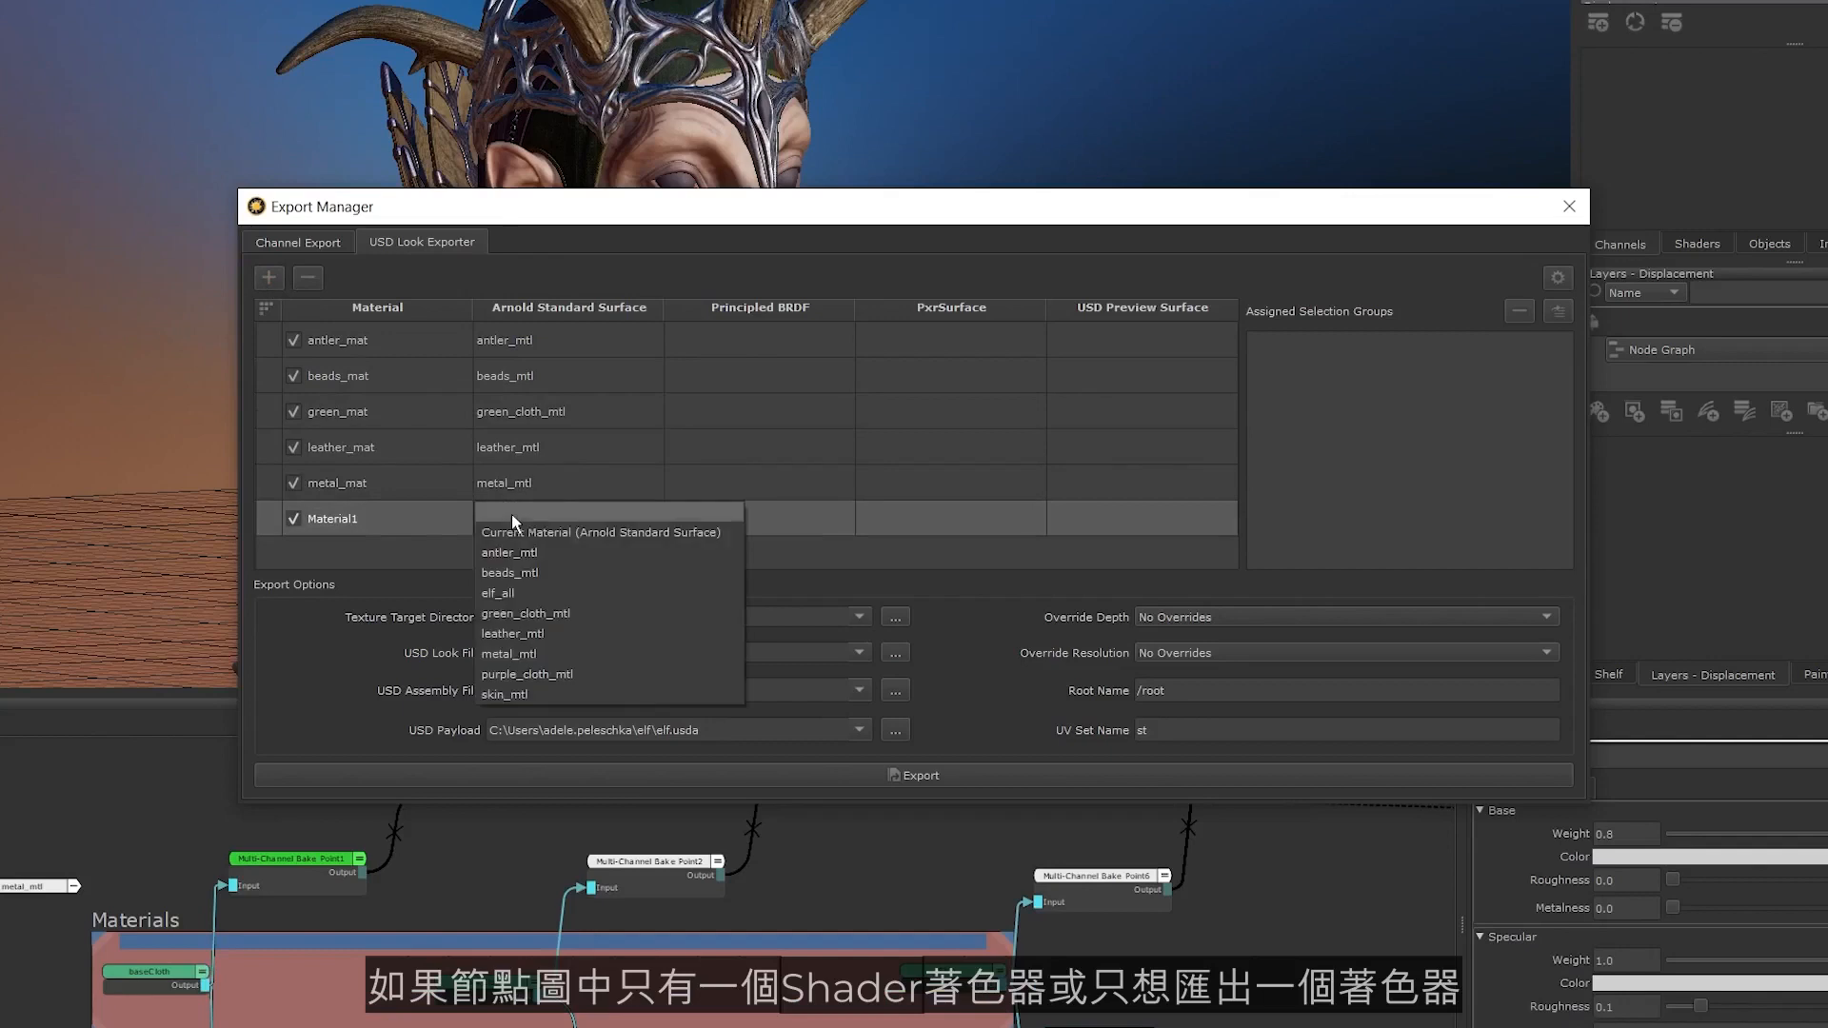
click(541, 674)
double_click(340, 519)
text(purple_mat)
key(Return)
Add a material entry with skin_mtl as its Arnold Standard Surface shader and rename it skin_mat
click(269, 277)
click(552, 549)
click(533, 727)
double_click(359, 554)
text(skin_mat)
key(Return)
Add the selection groups metals_armour, metals_cloakPin, metals_crown, metals_highCollarMetal and metals_piercings to the metal_mat material's assignments
click(389, 481)
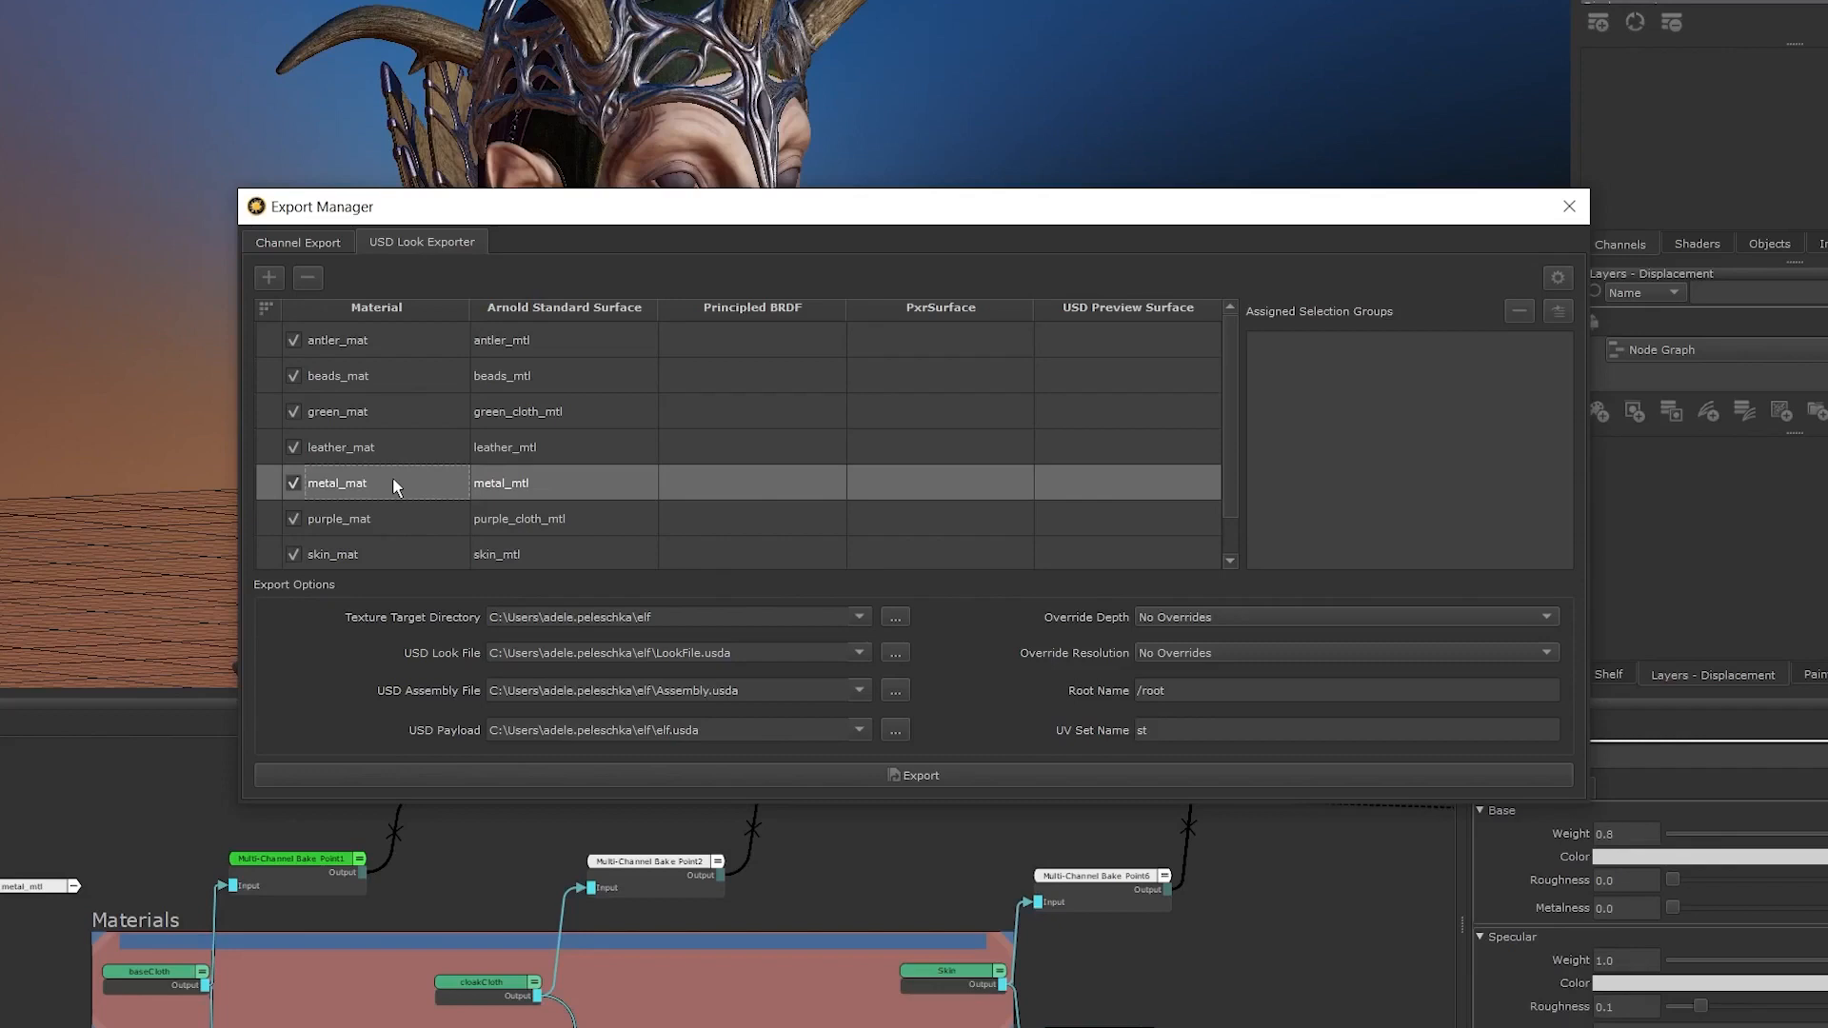
click(1559, 311)
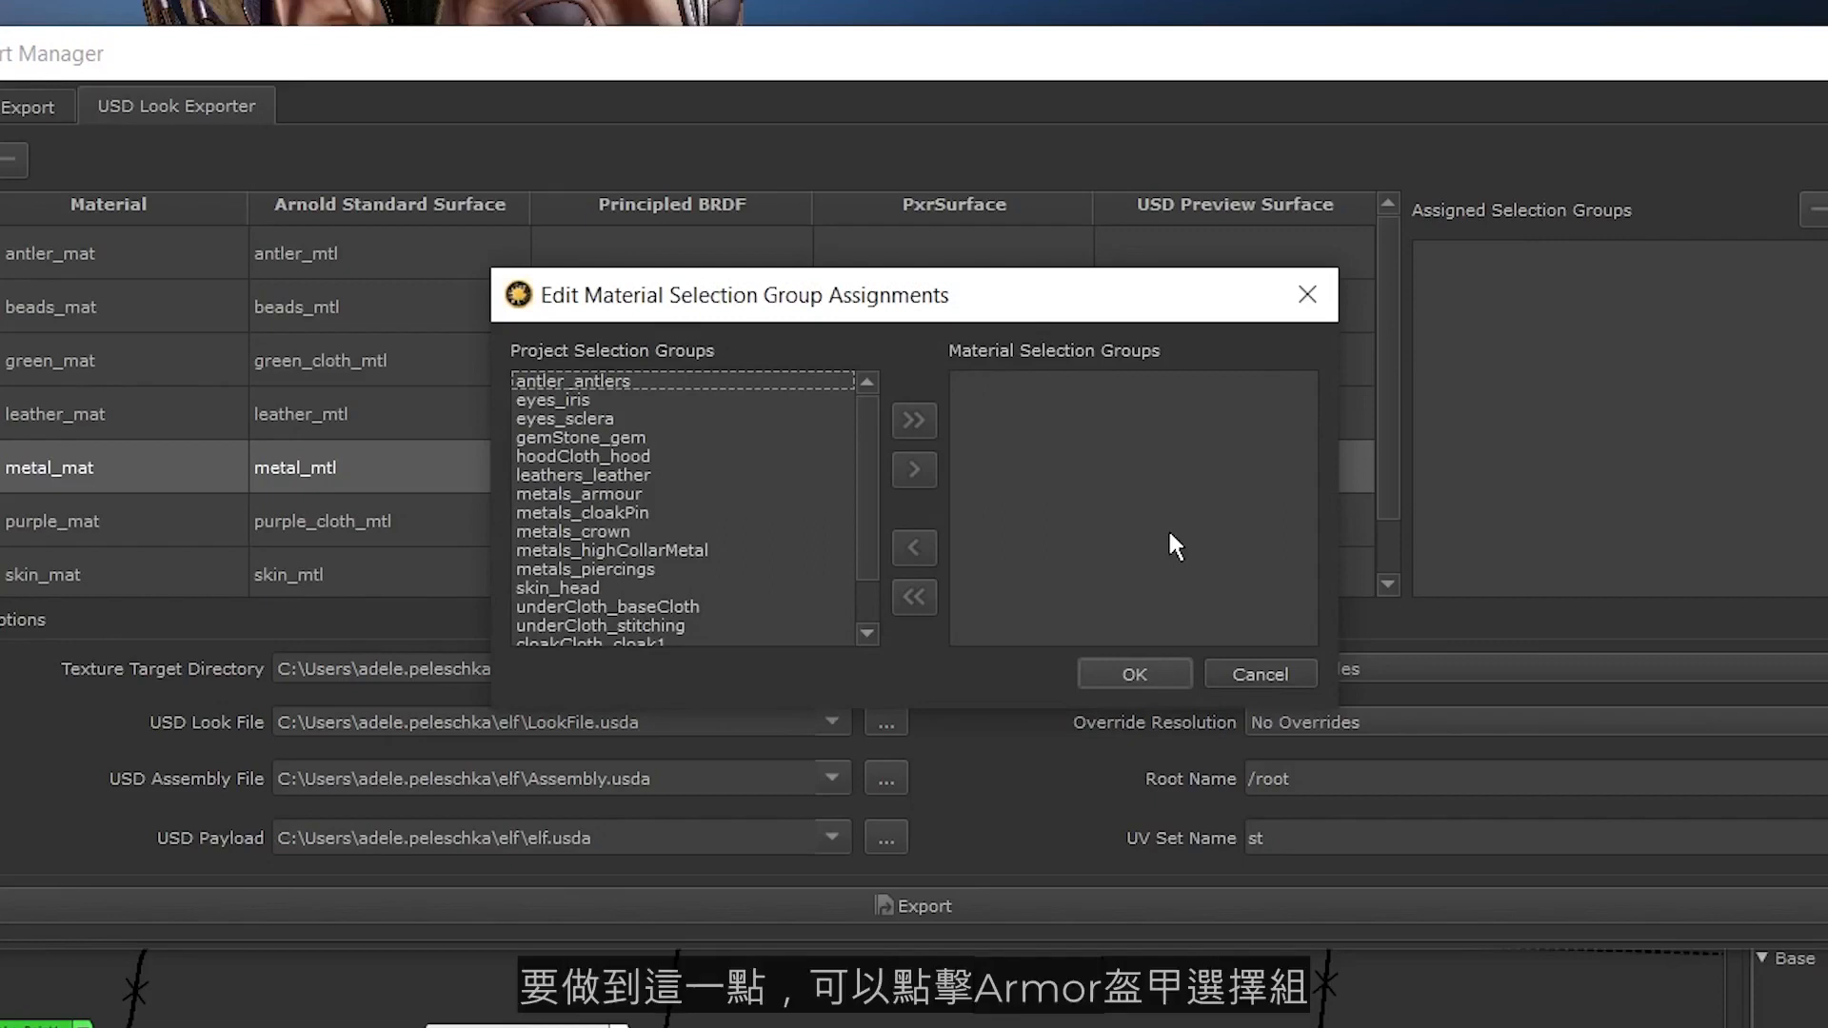
click(619, 495)
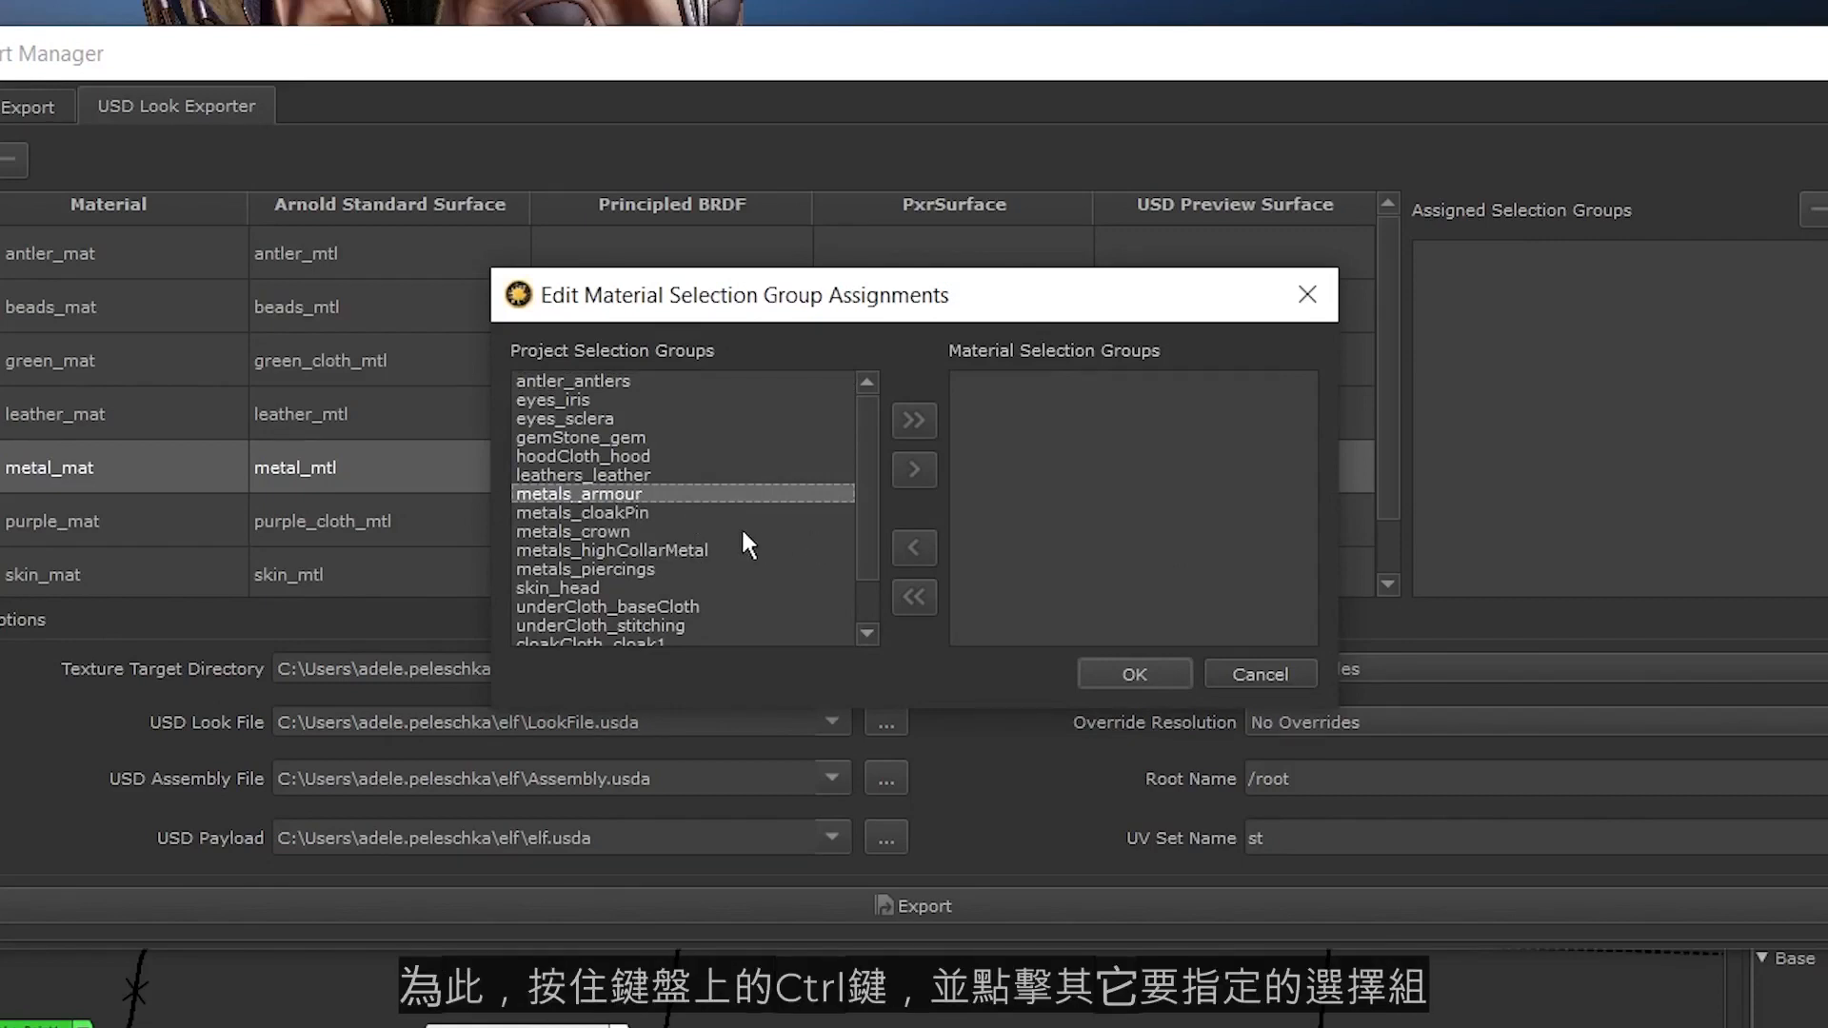
ctrl+click(619, 508)
ctrl+click(613, 530)
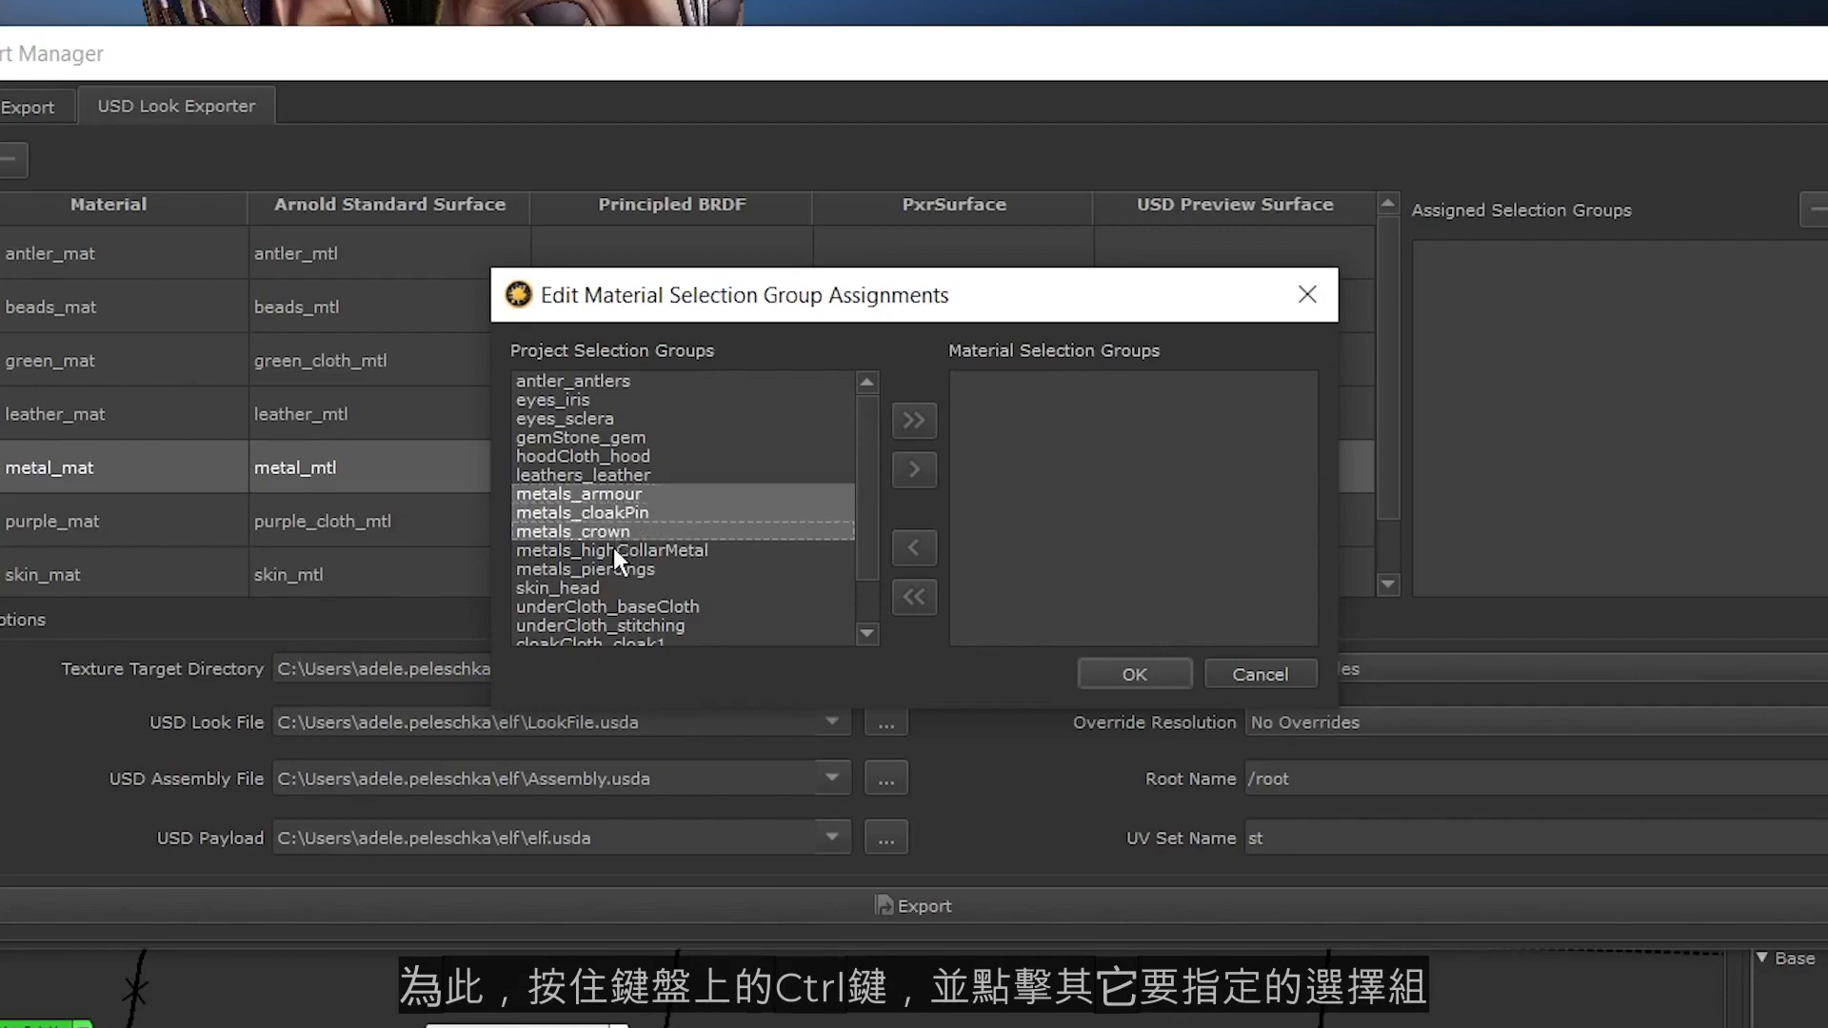
ctrl+click(614, 549)
ctrl+click(615, 570)
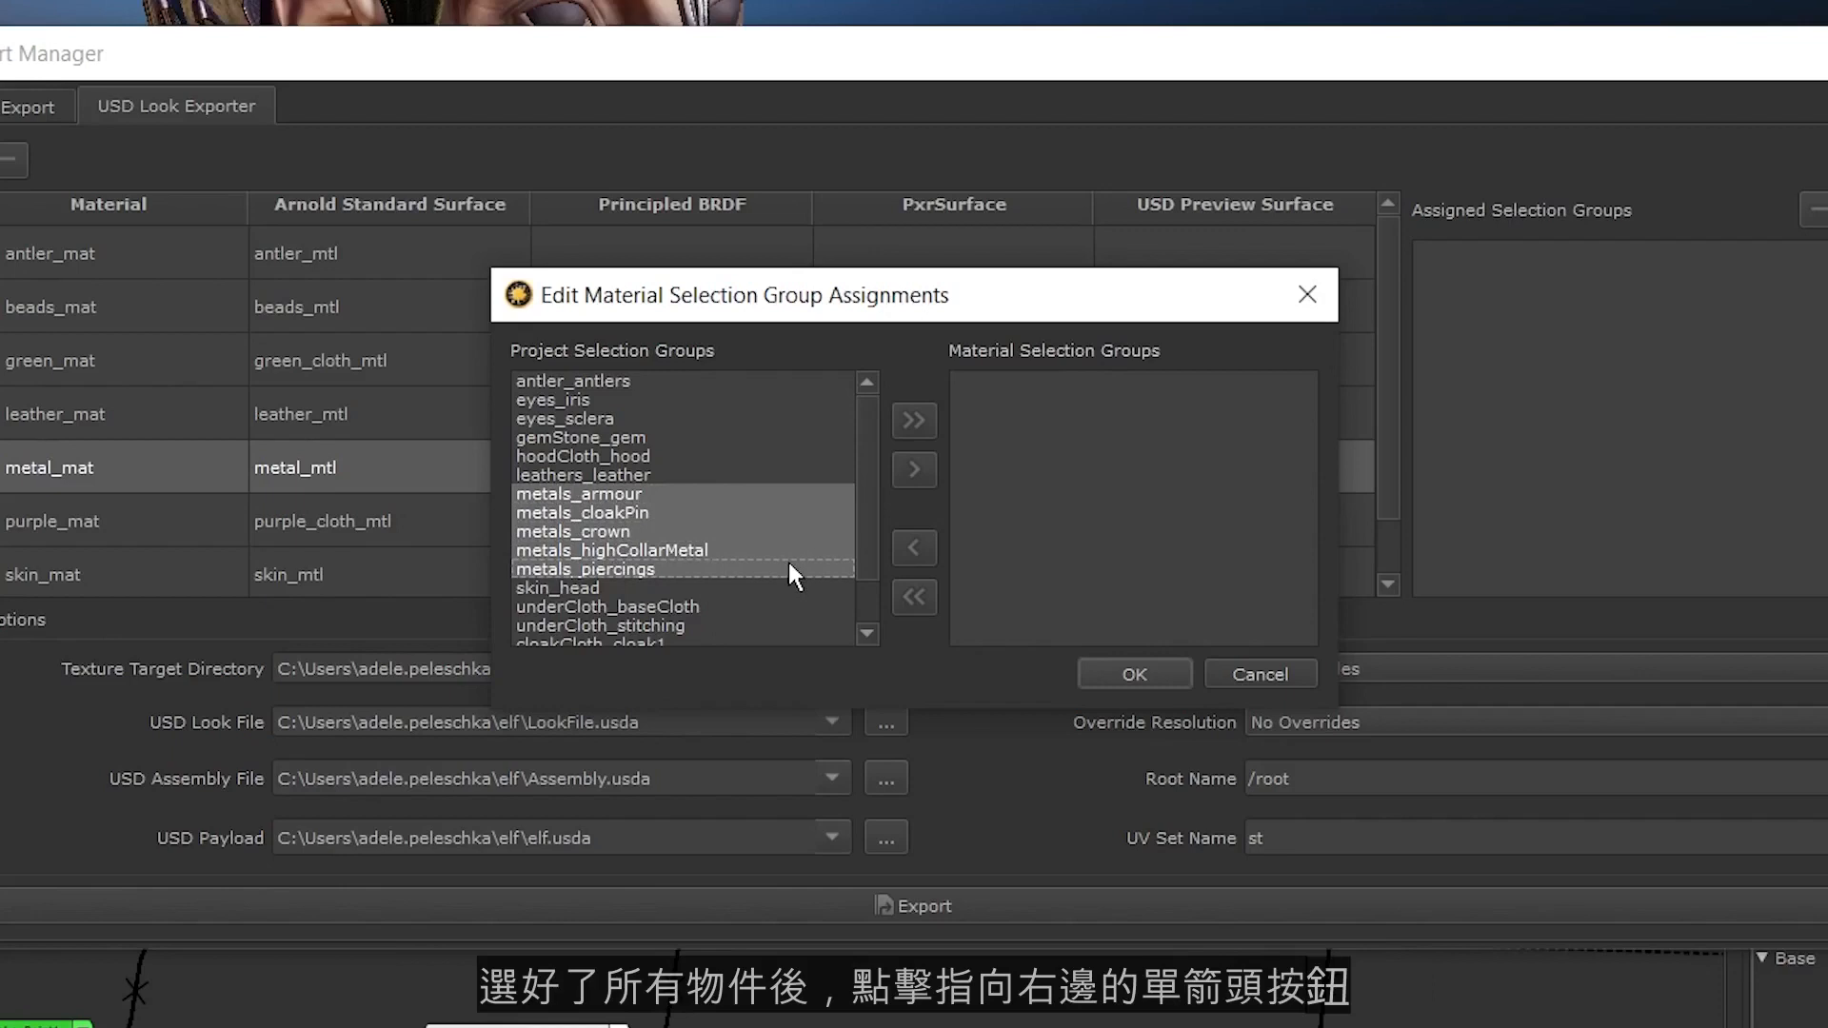
click(917, 467)
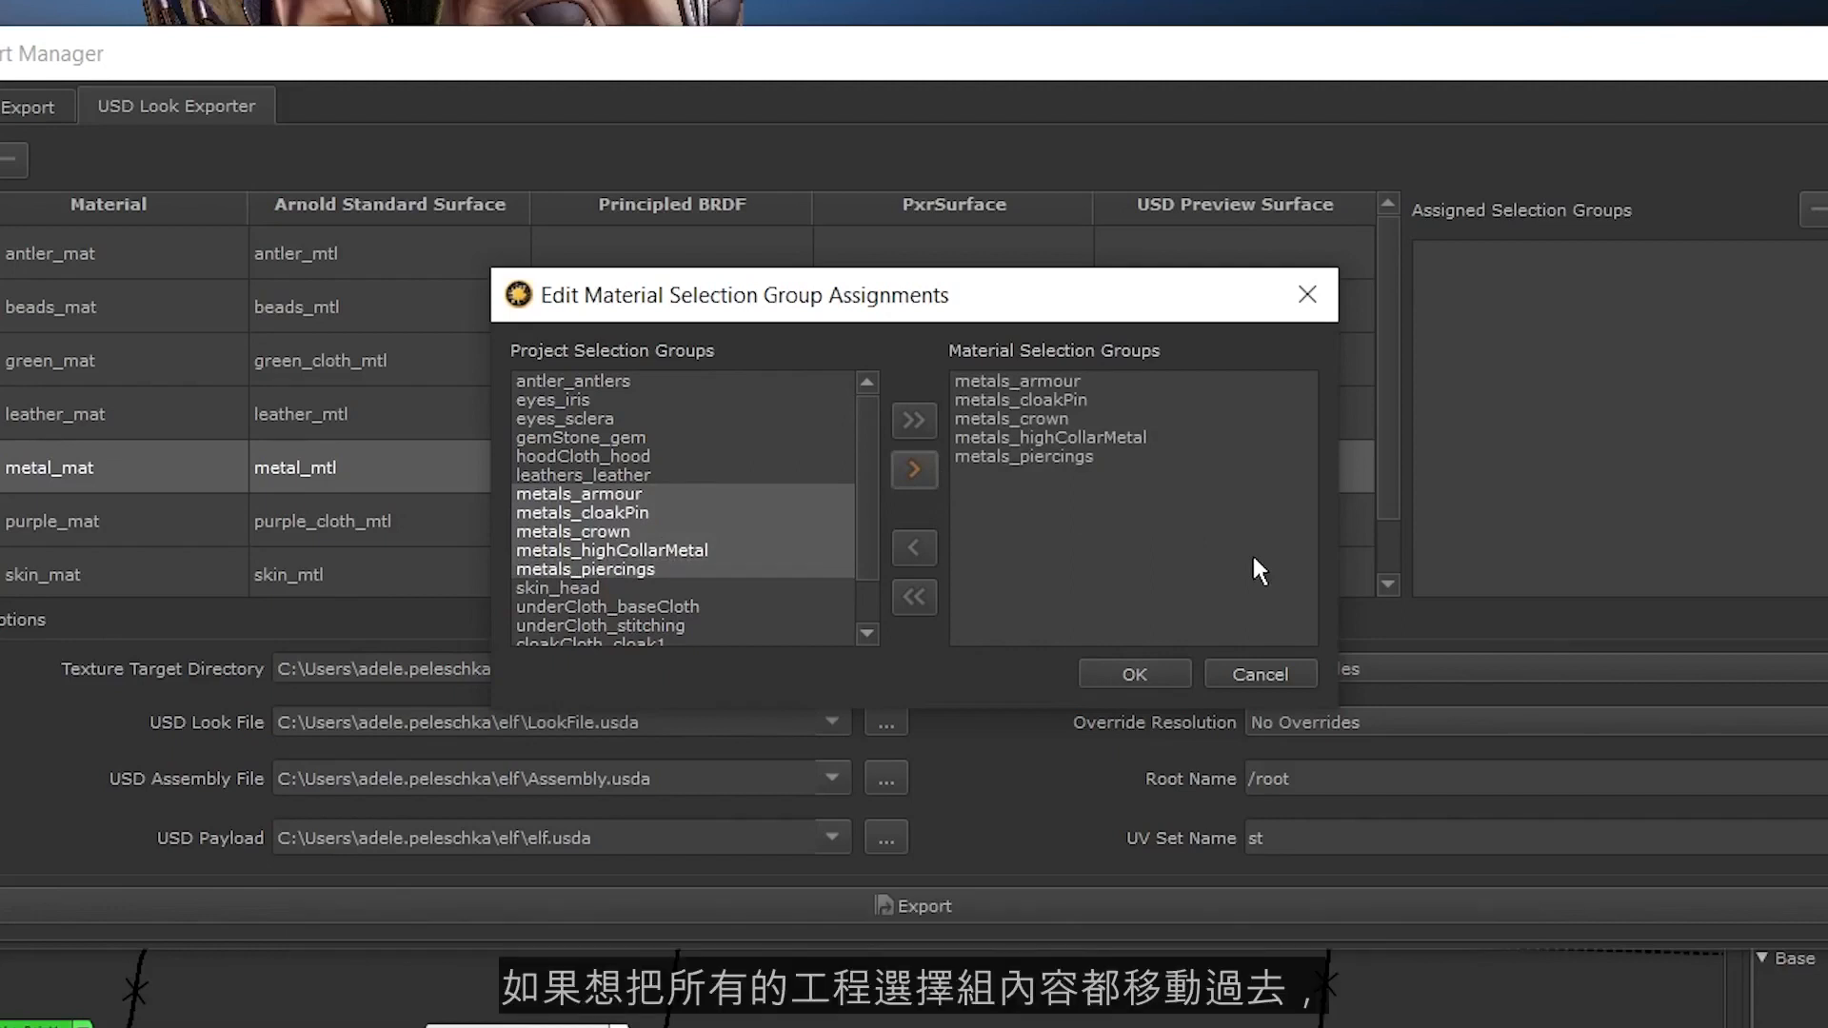
Try adding all project selection groups to metal_mat, removing metals_armour and clearing the whole assignment list
click(909, 422)
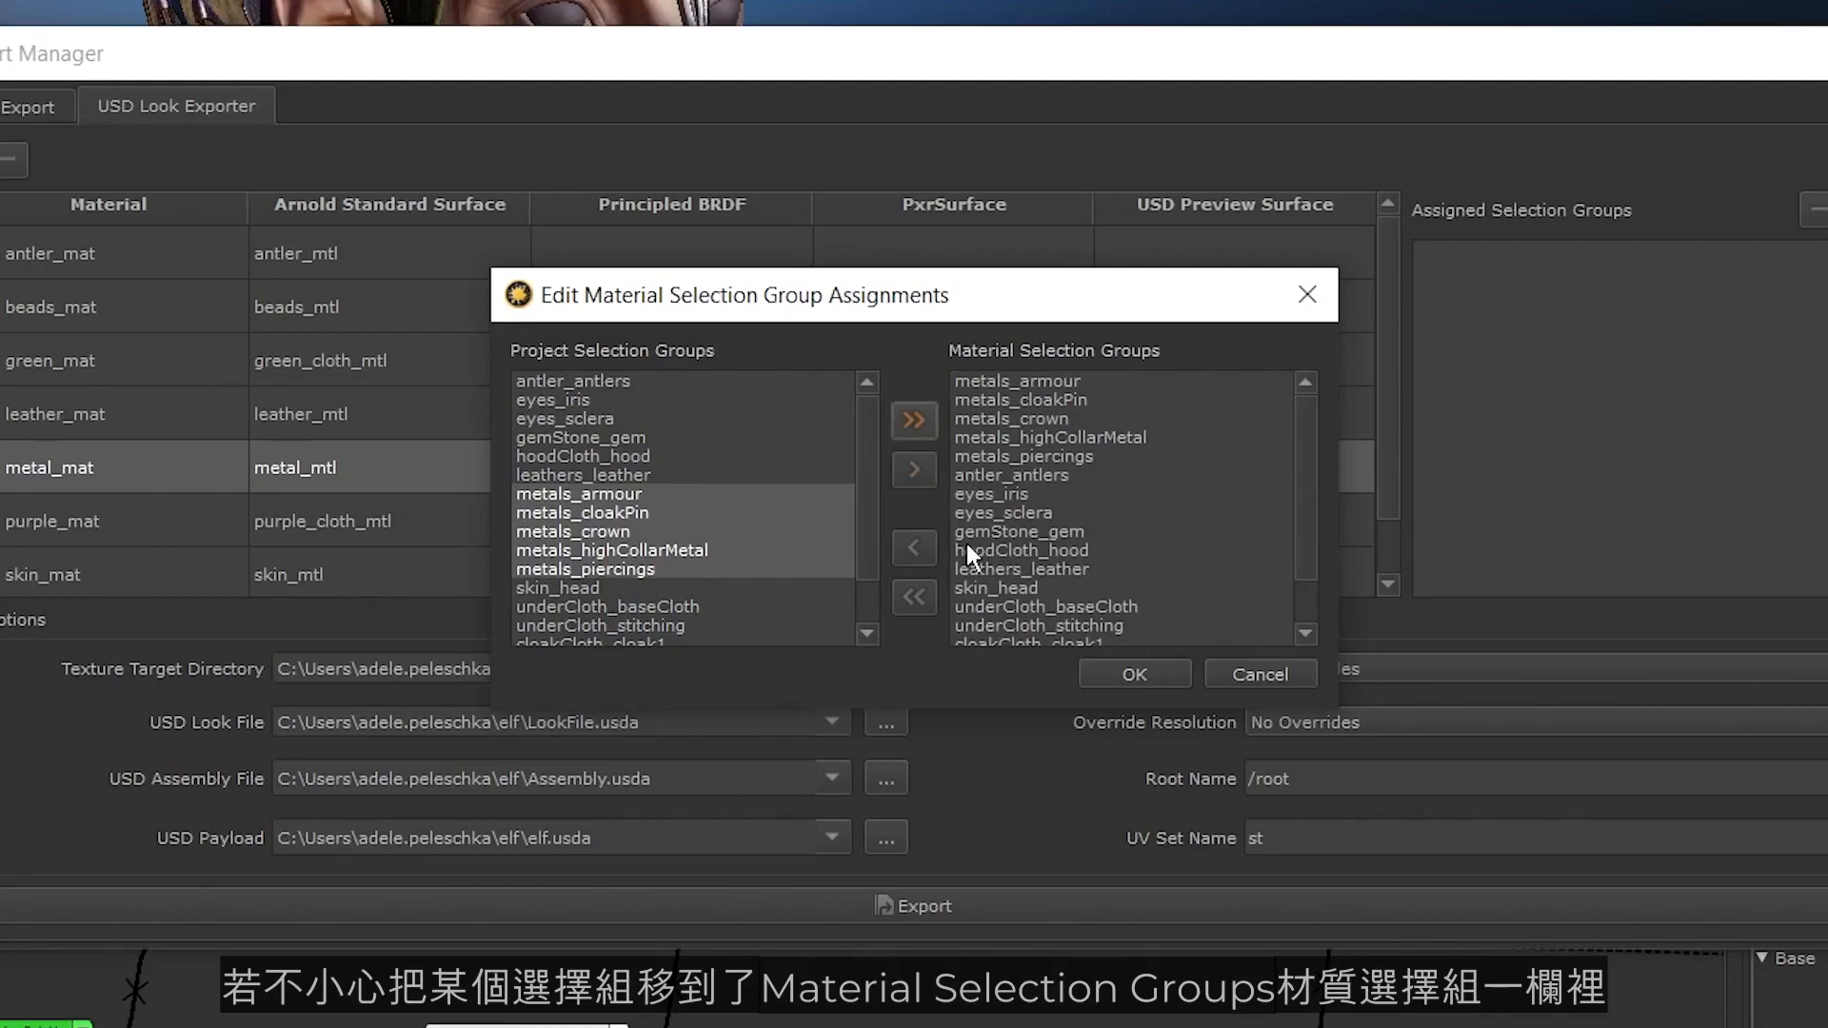
click(1018, 379)
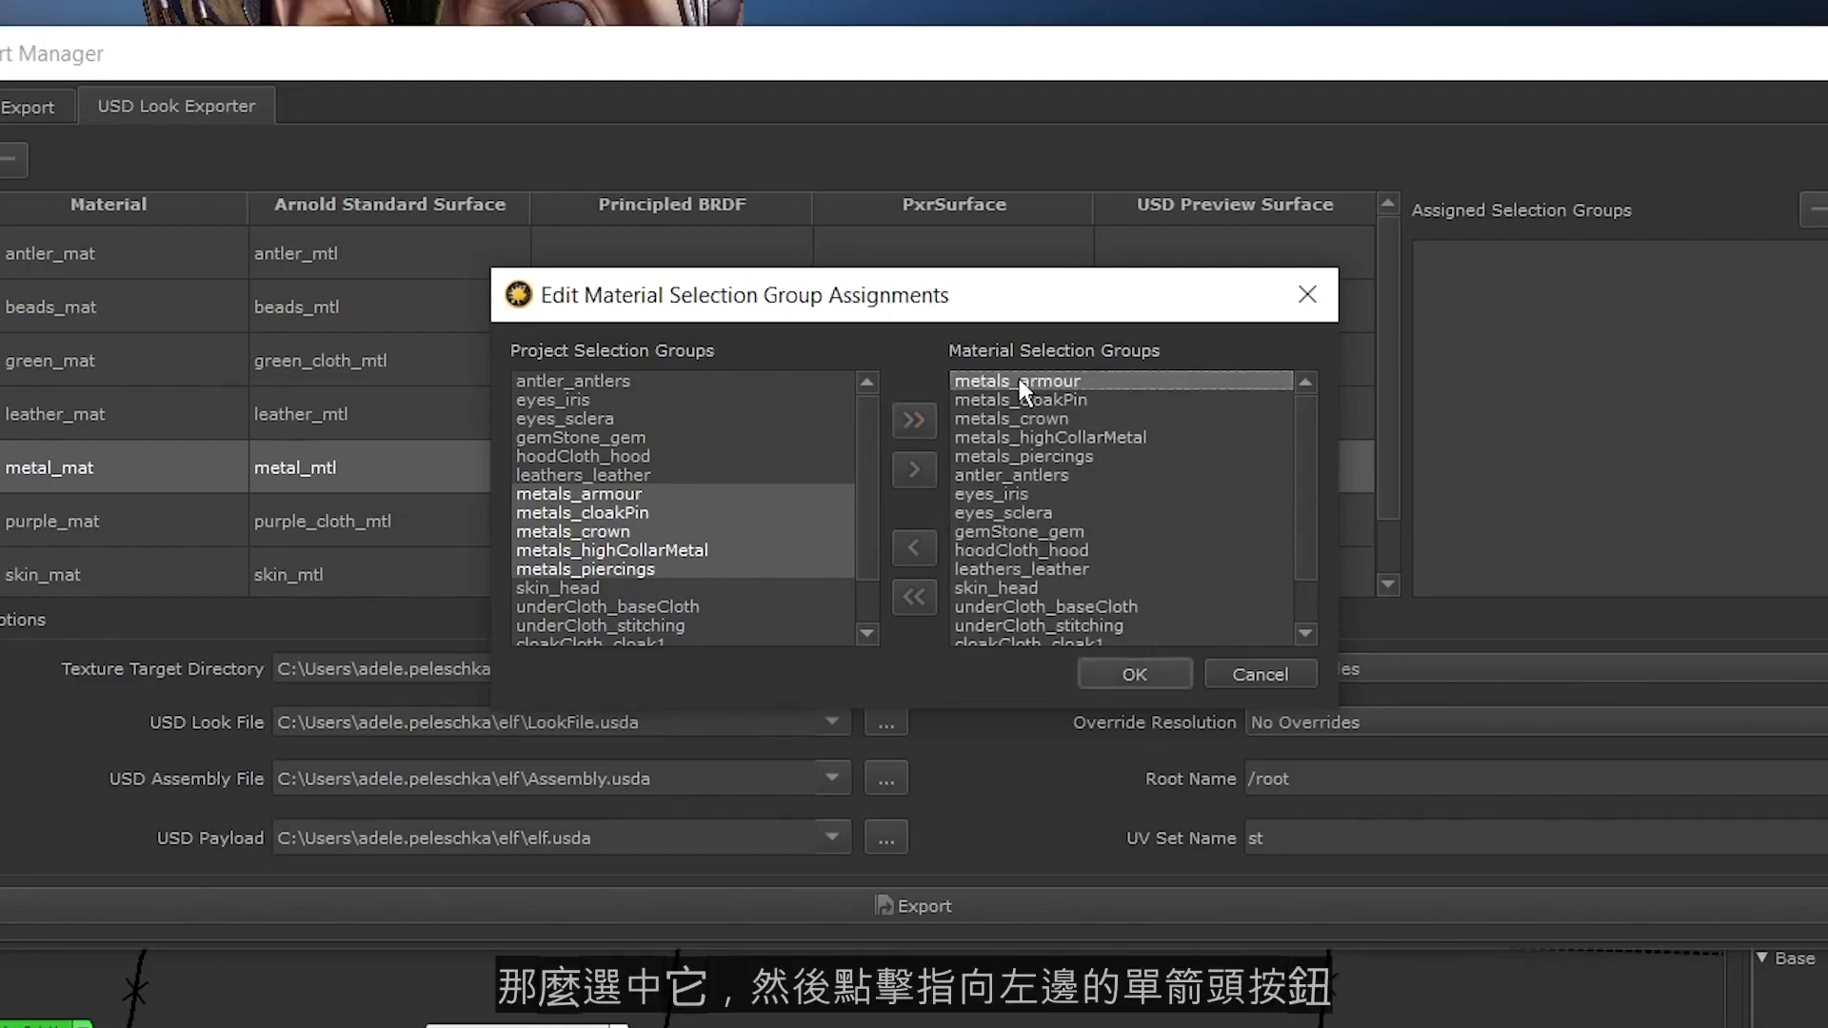
click(912, 542)
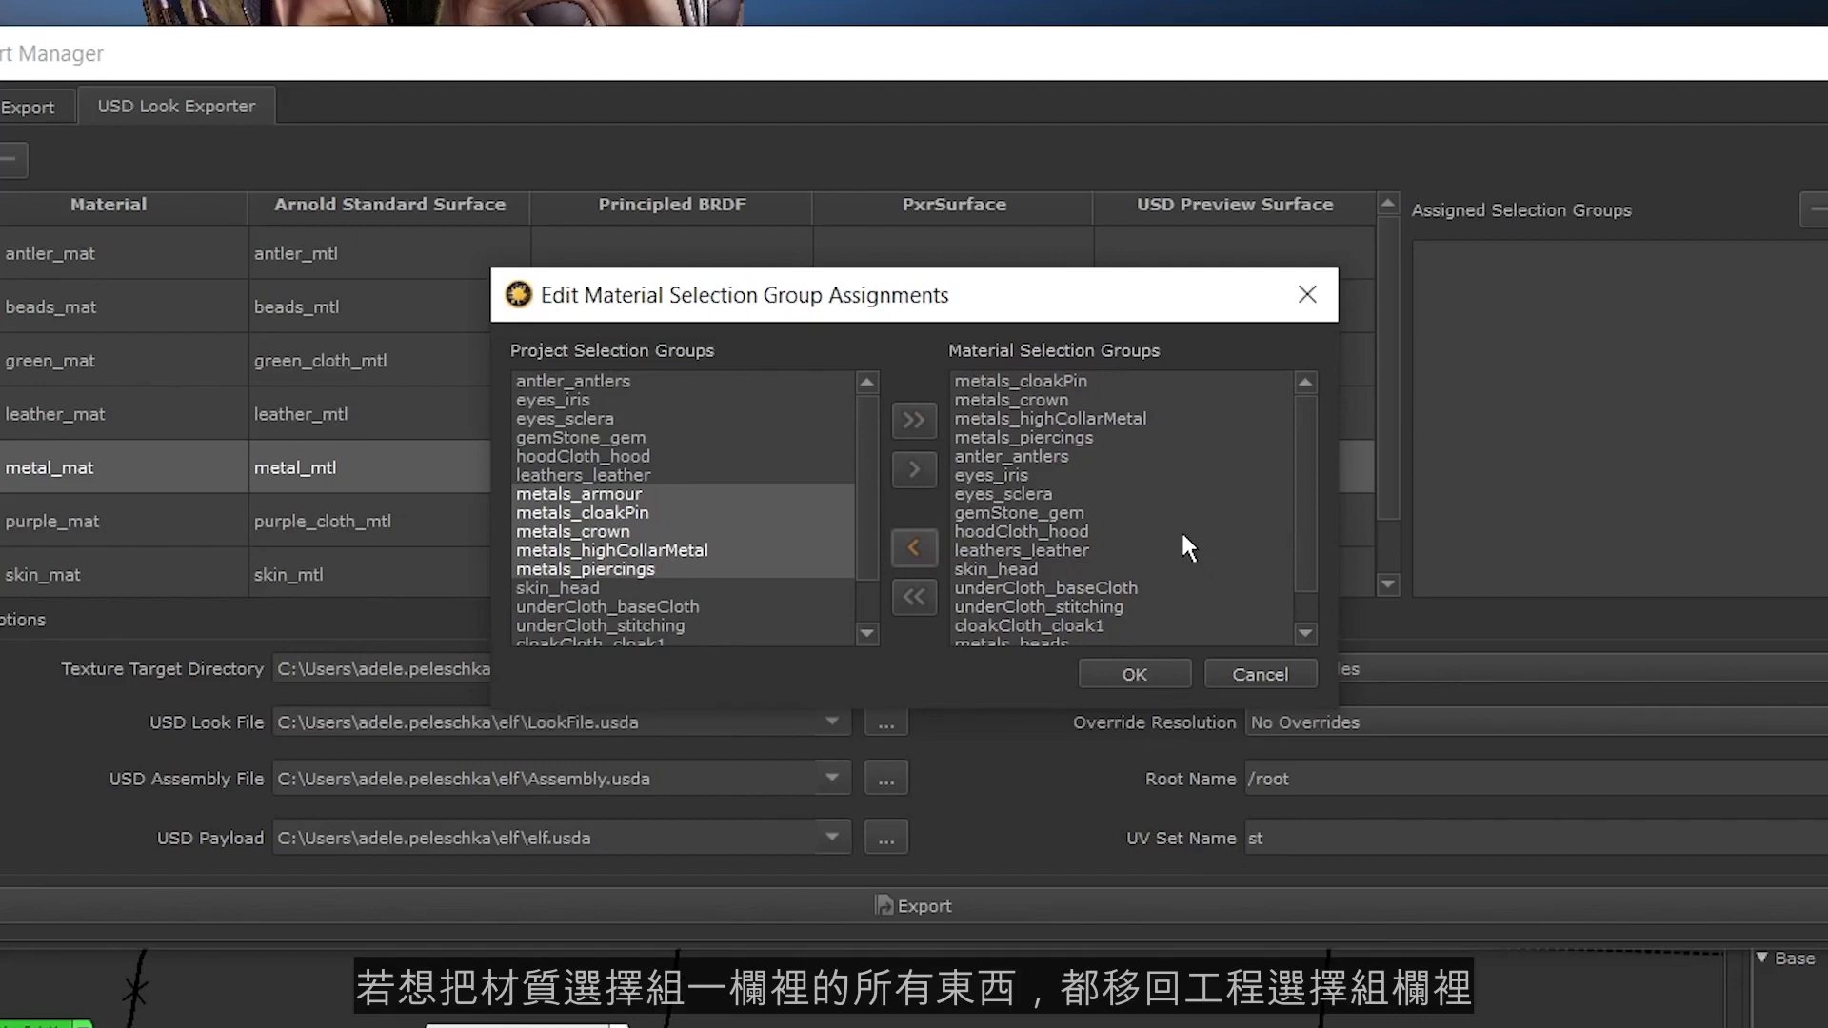
click(914, 598)
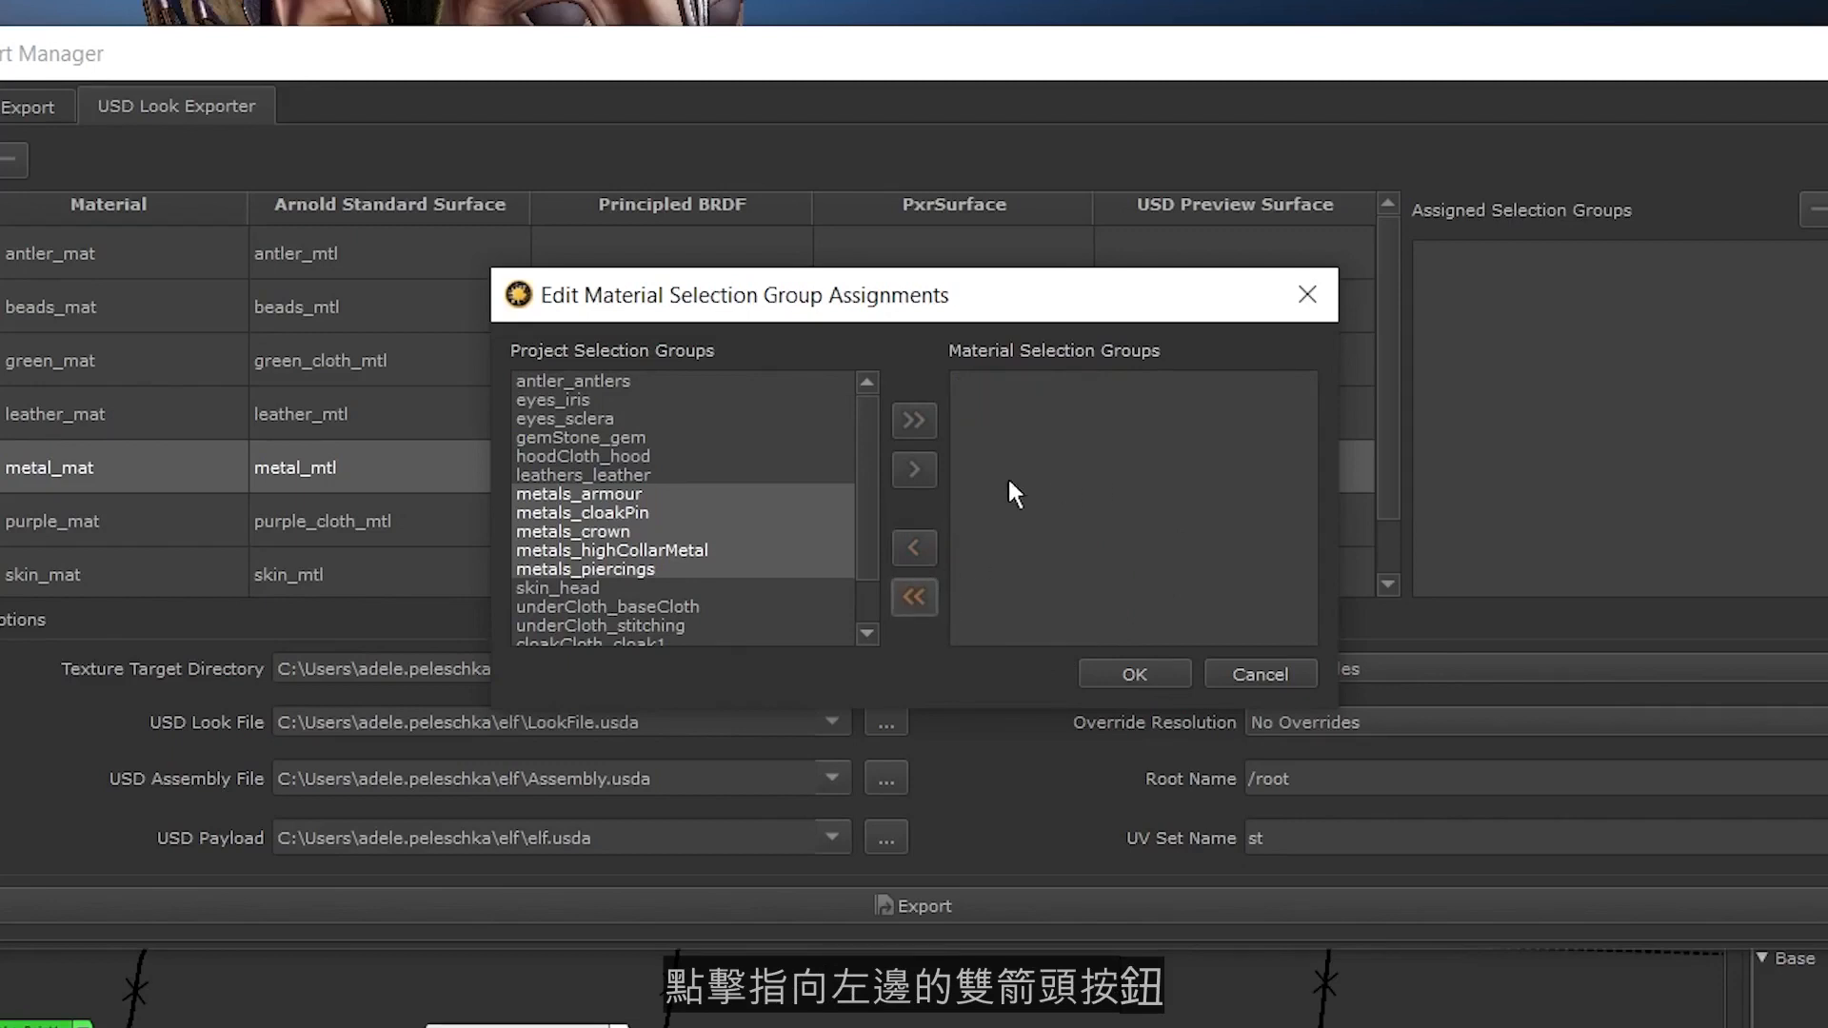
Move the five selected metals groups back into metal_mat's material selection groups and confirm the assignment
click(916, 468)
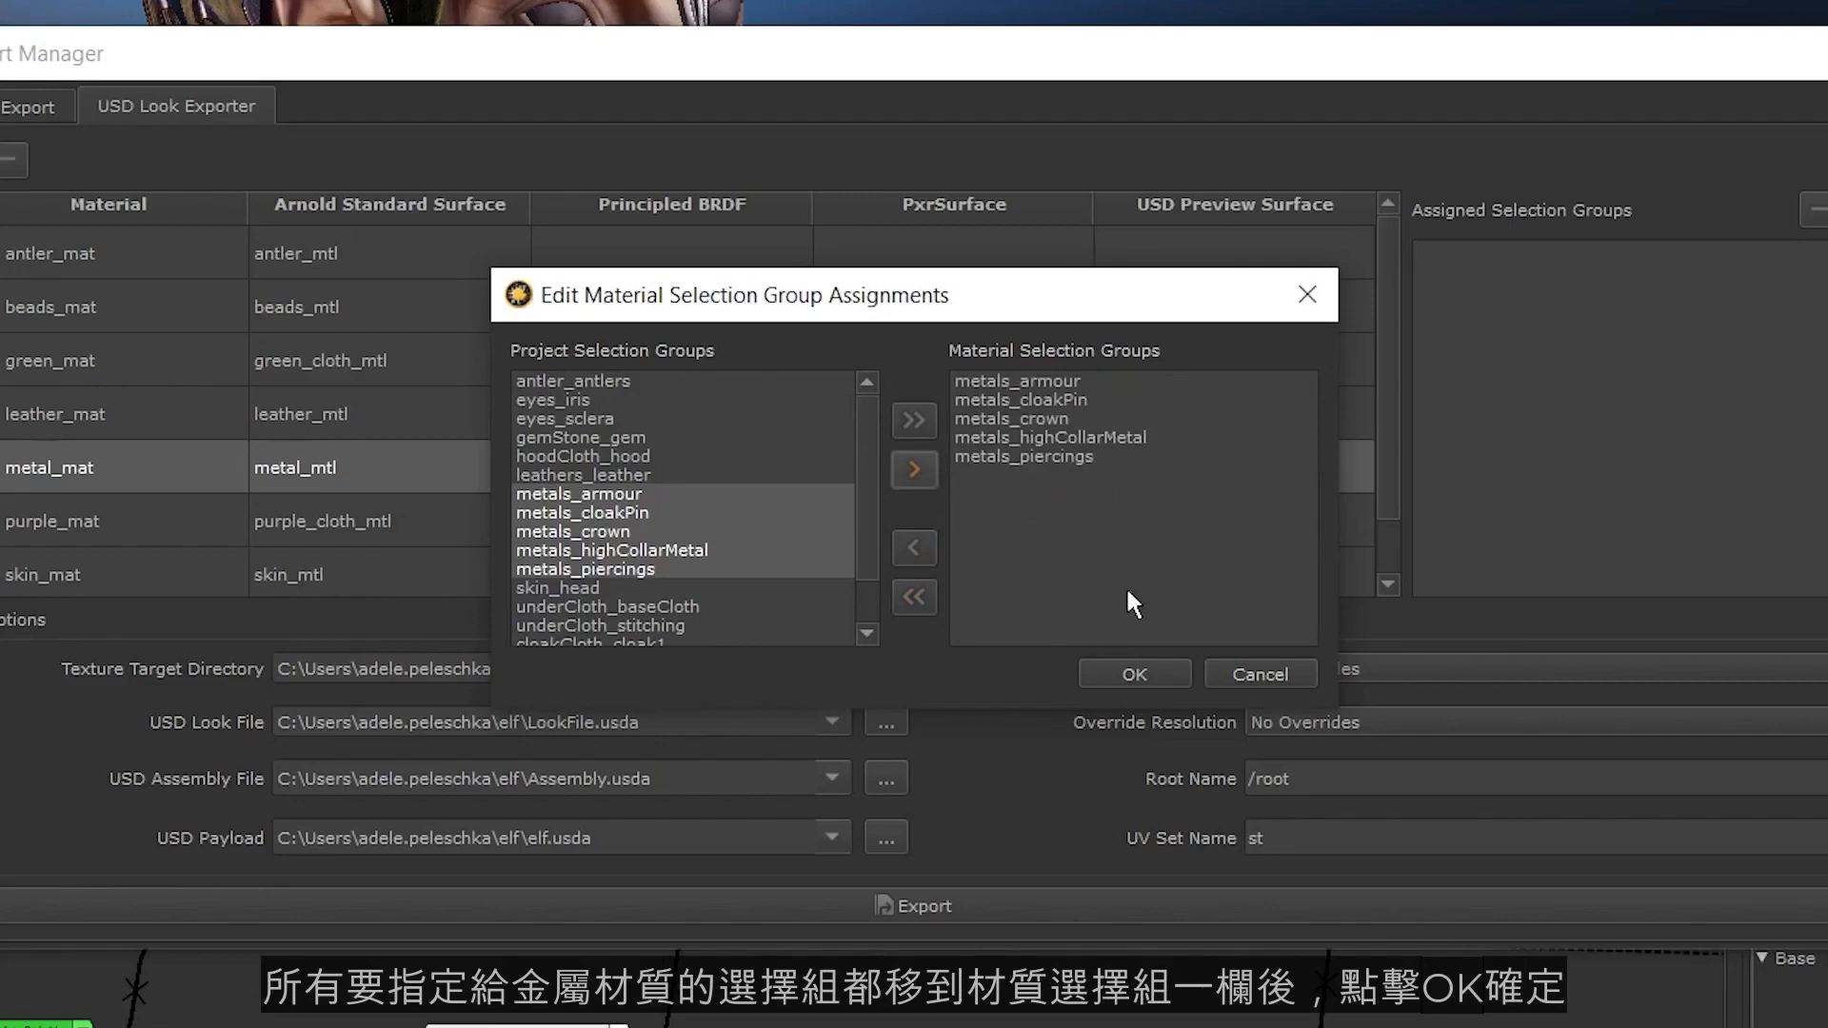
click(1148, 676)
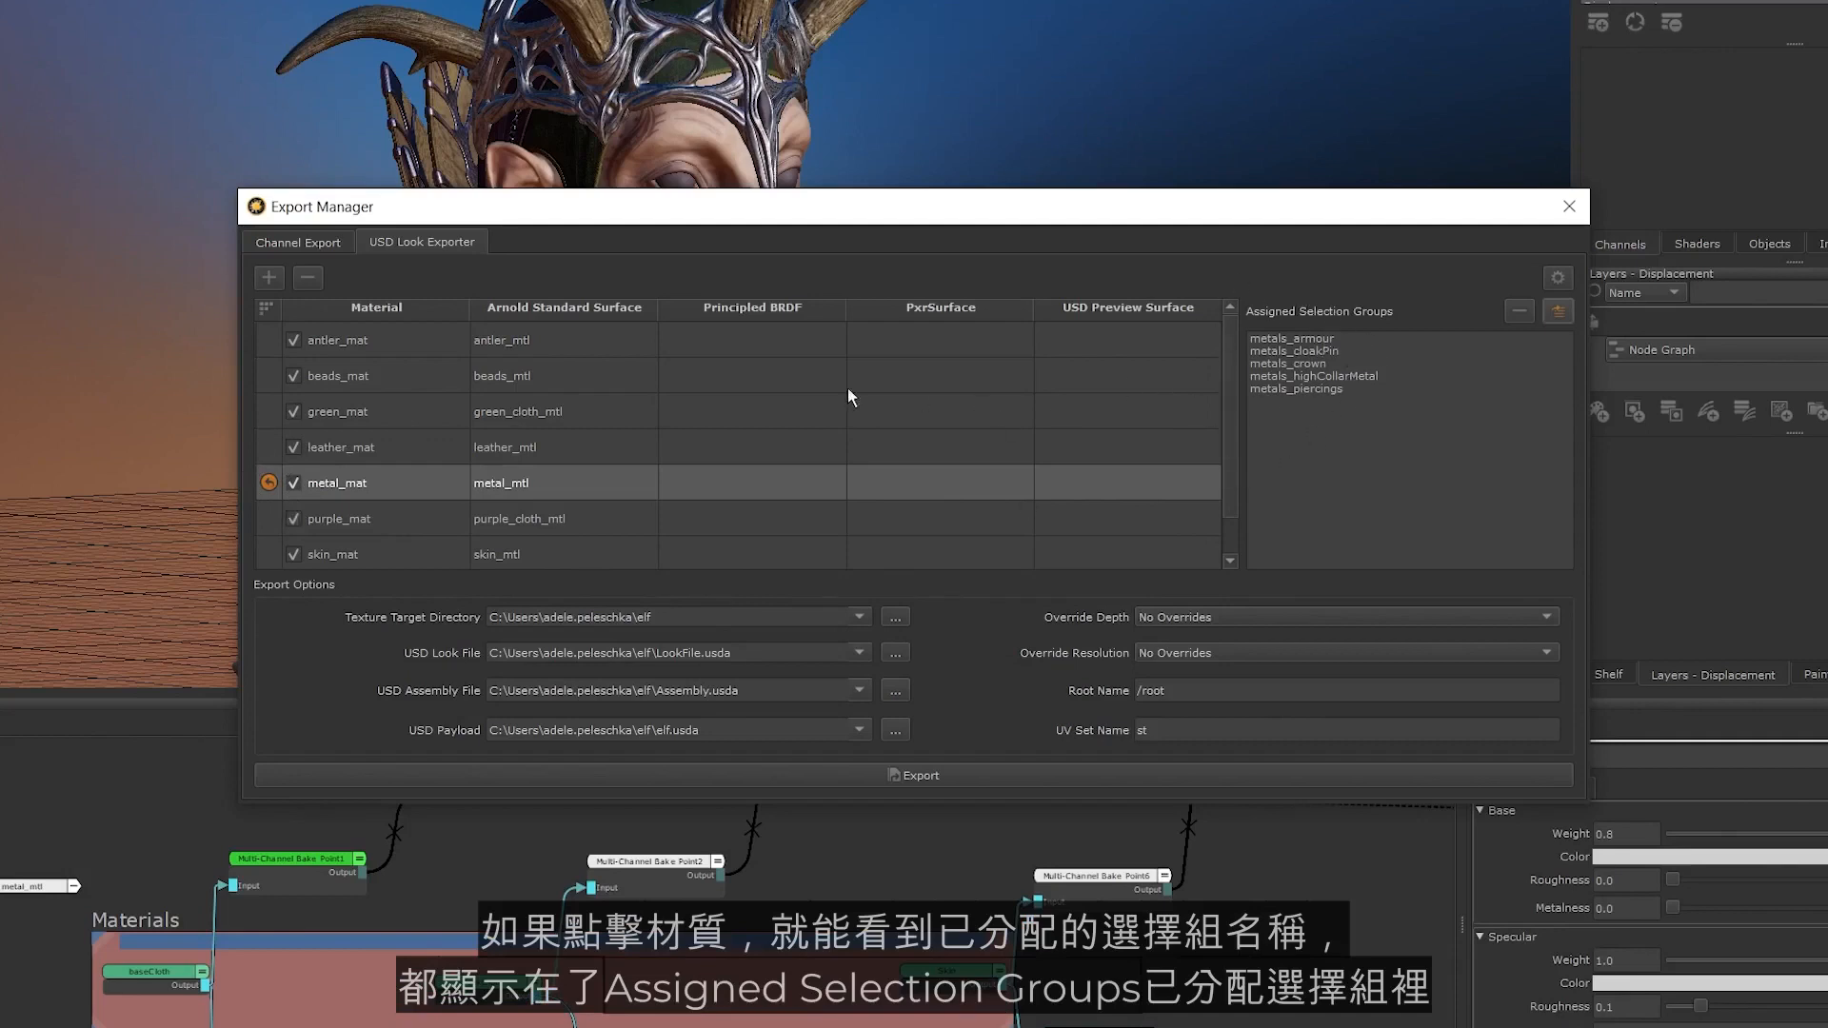
Open the selection group assignments of green_mat and select the cloth groups it should receive
double_click(654, 367)
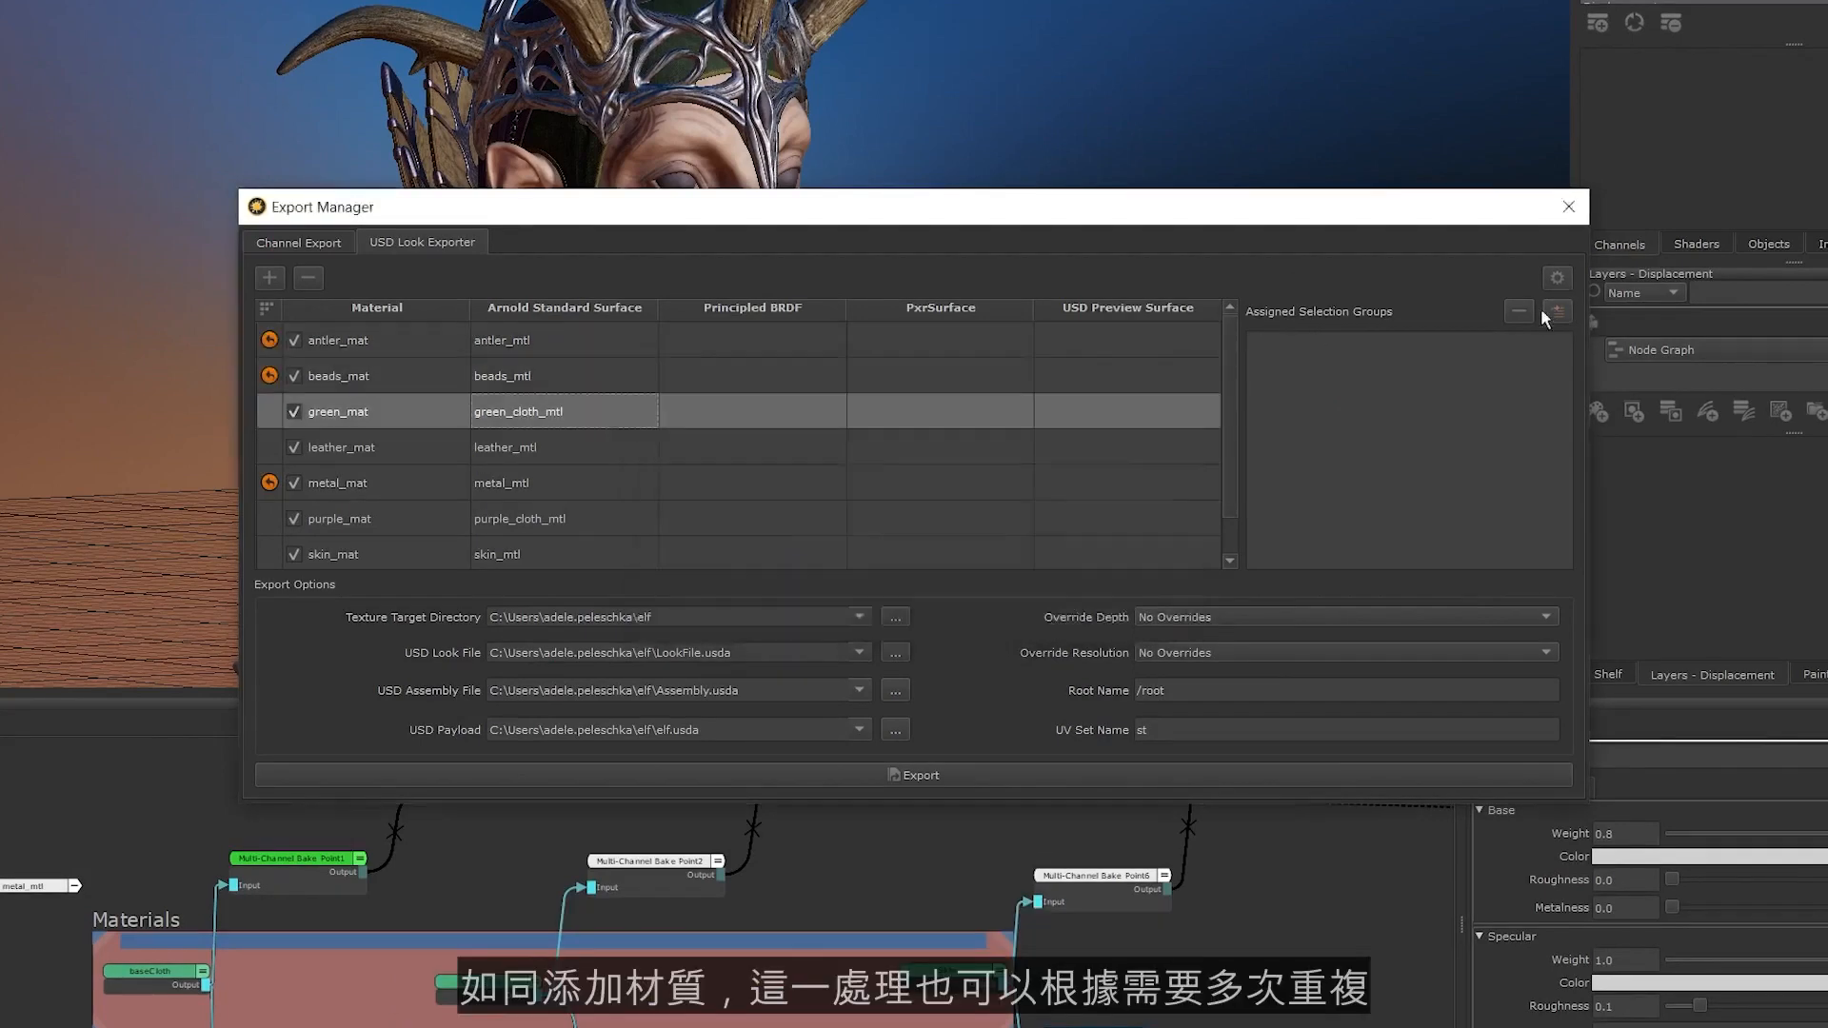
click(1552, 313)
click(712, 476)
scroll(723, 519, down, 1)
ctrl+click(741, 553)
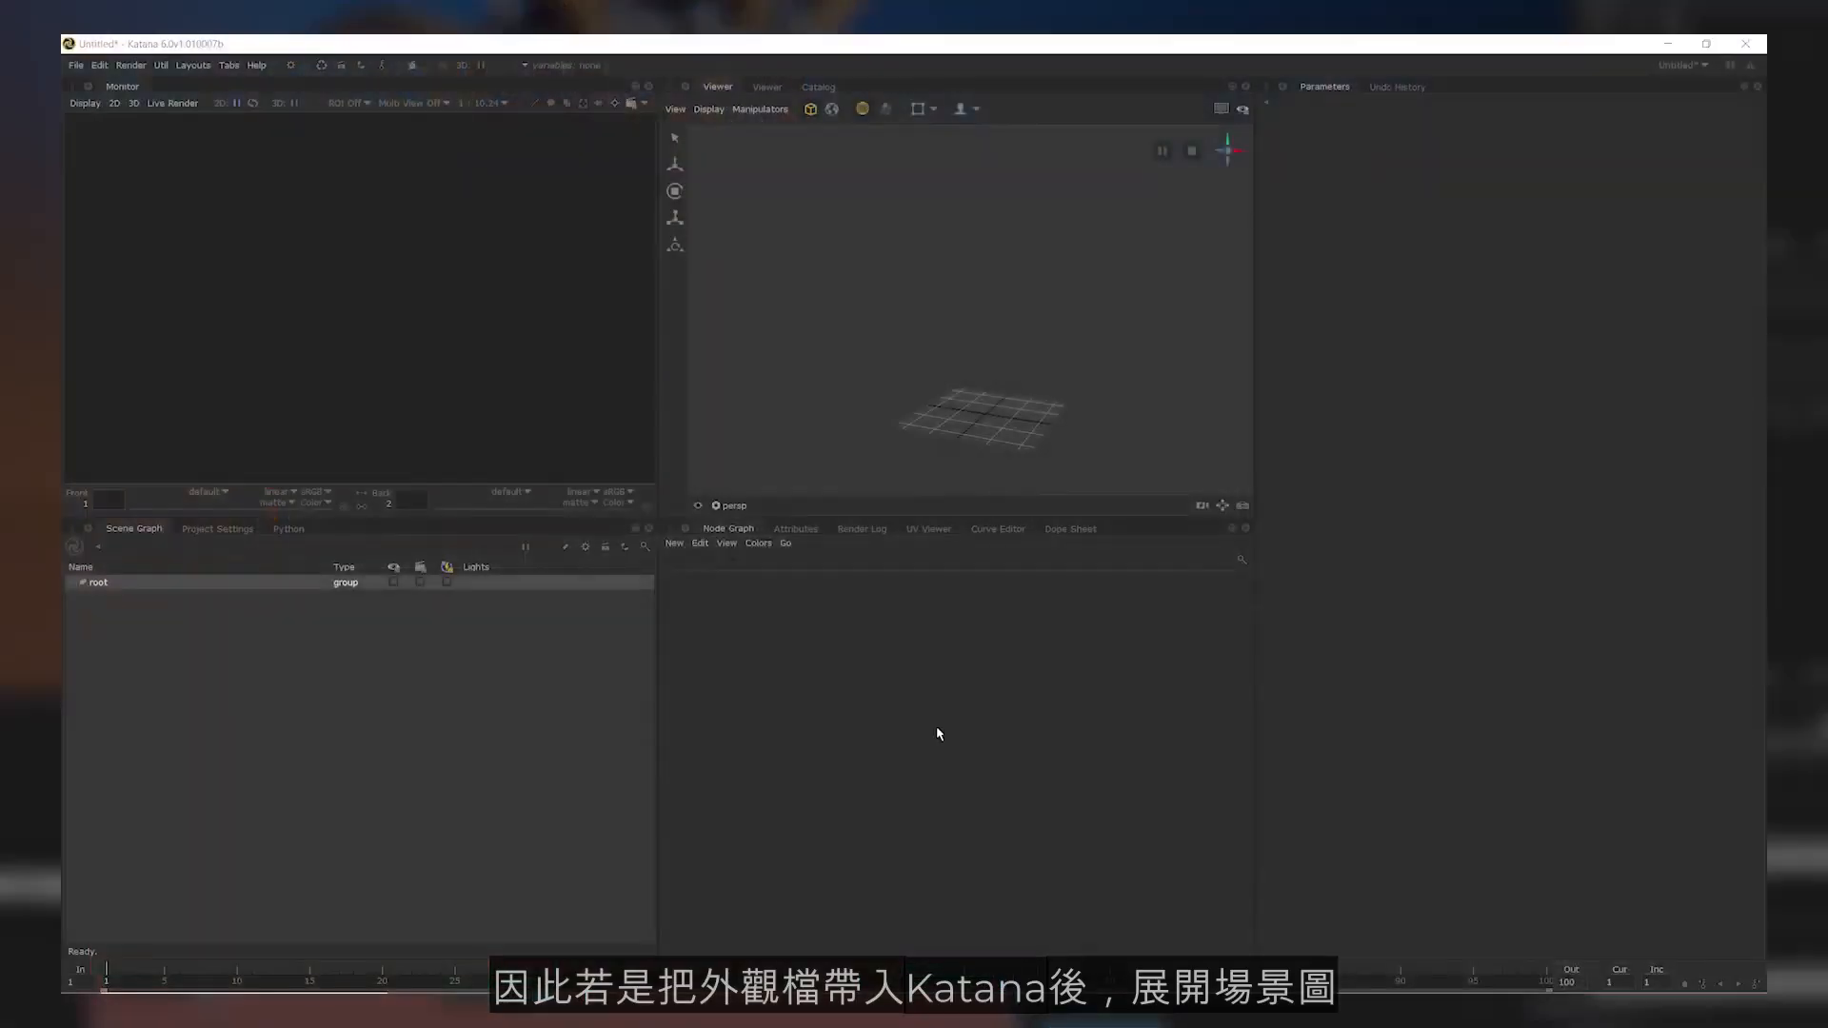
Switch to Katana, create a UsdIn node in the empty node graph, and set it as viewed and edited
key(Tab)
text(usdin)
key(Return)
click(937, 732)
key(v)
key(e)
Load LookFile.usda from the elf folder as the UsdIn node's file
click(1754, 149)
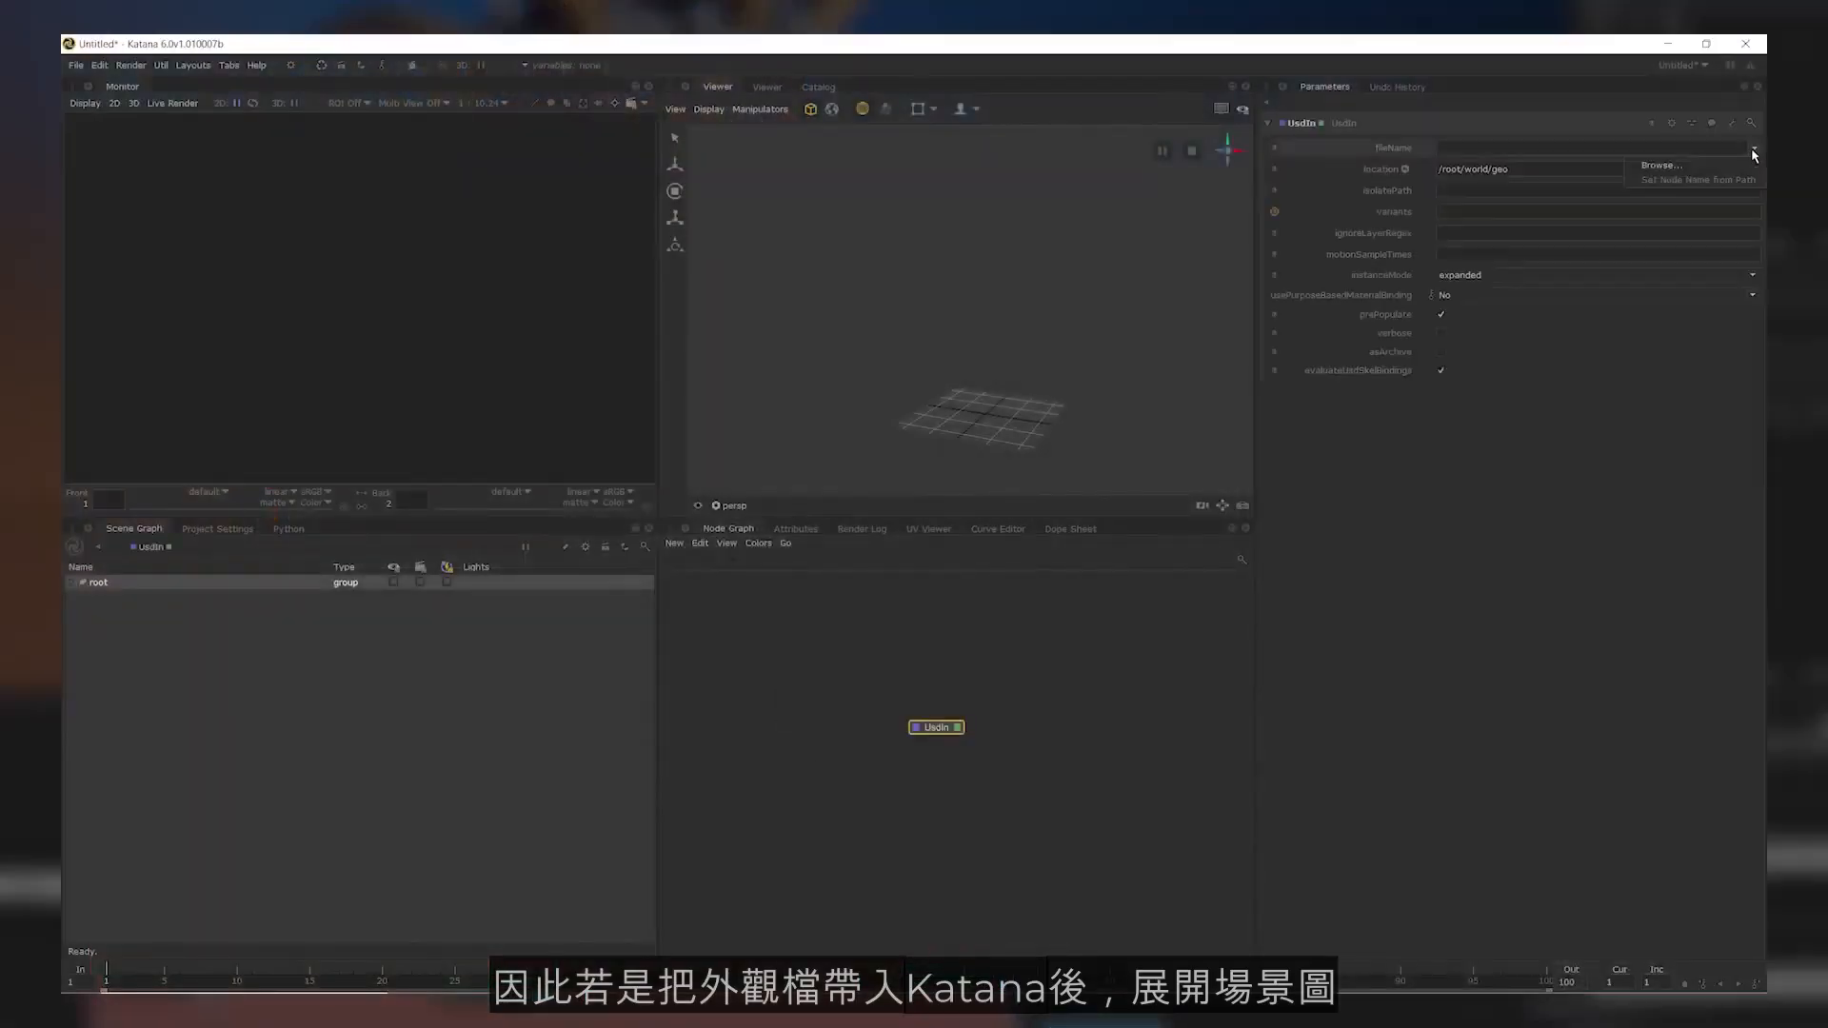
click(1714, 165)
click(766, 457)
click(1144, 644)
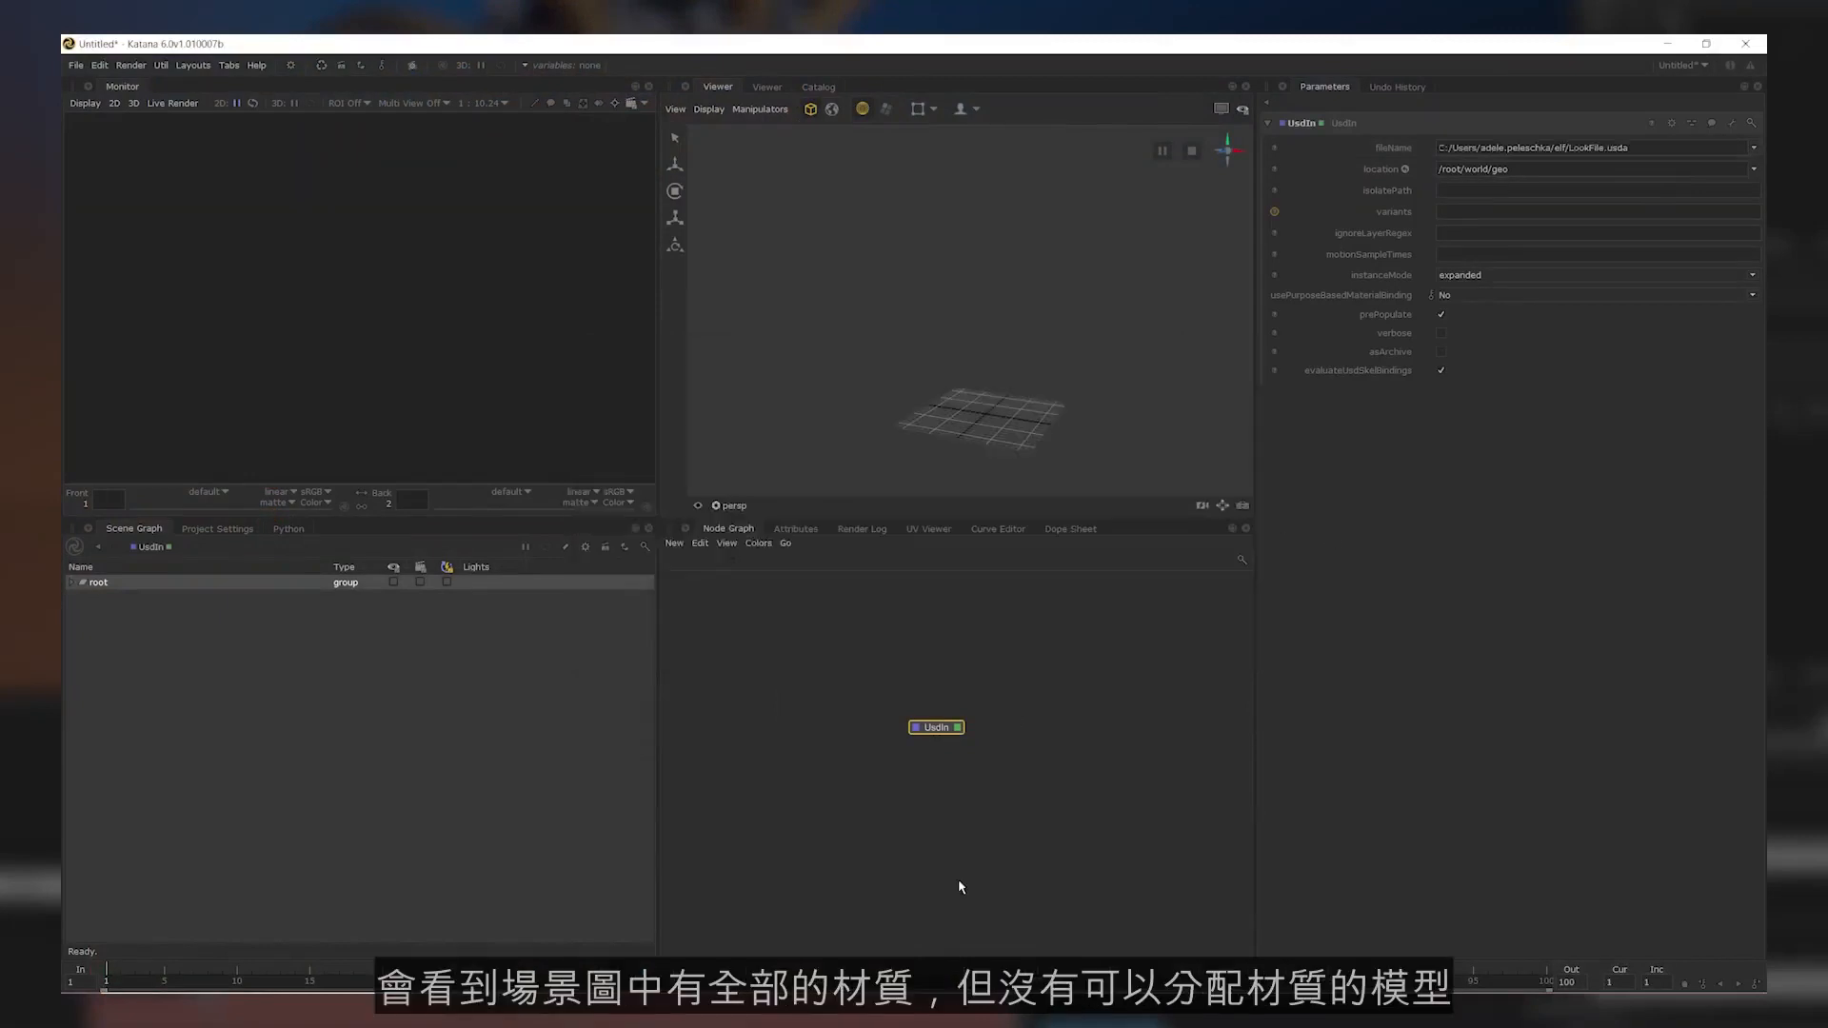
Expand the scene graph from root and select all materials from antler_mat to skin_mat for inspection
double_click(220, 585)
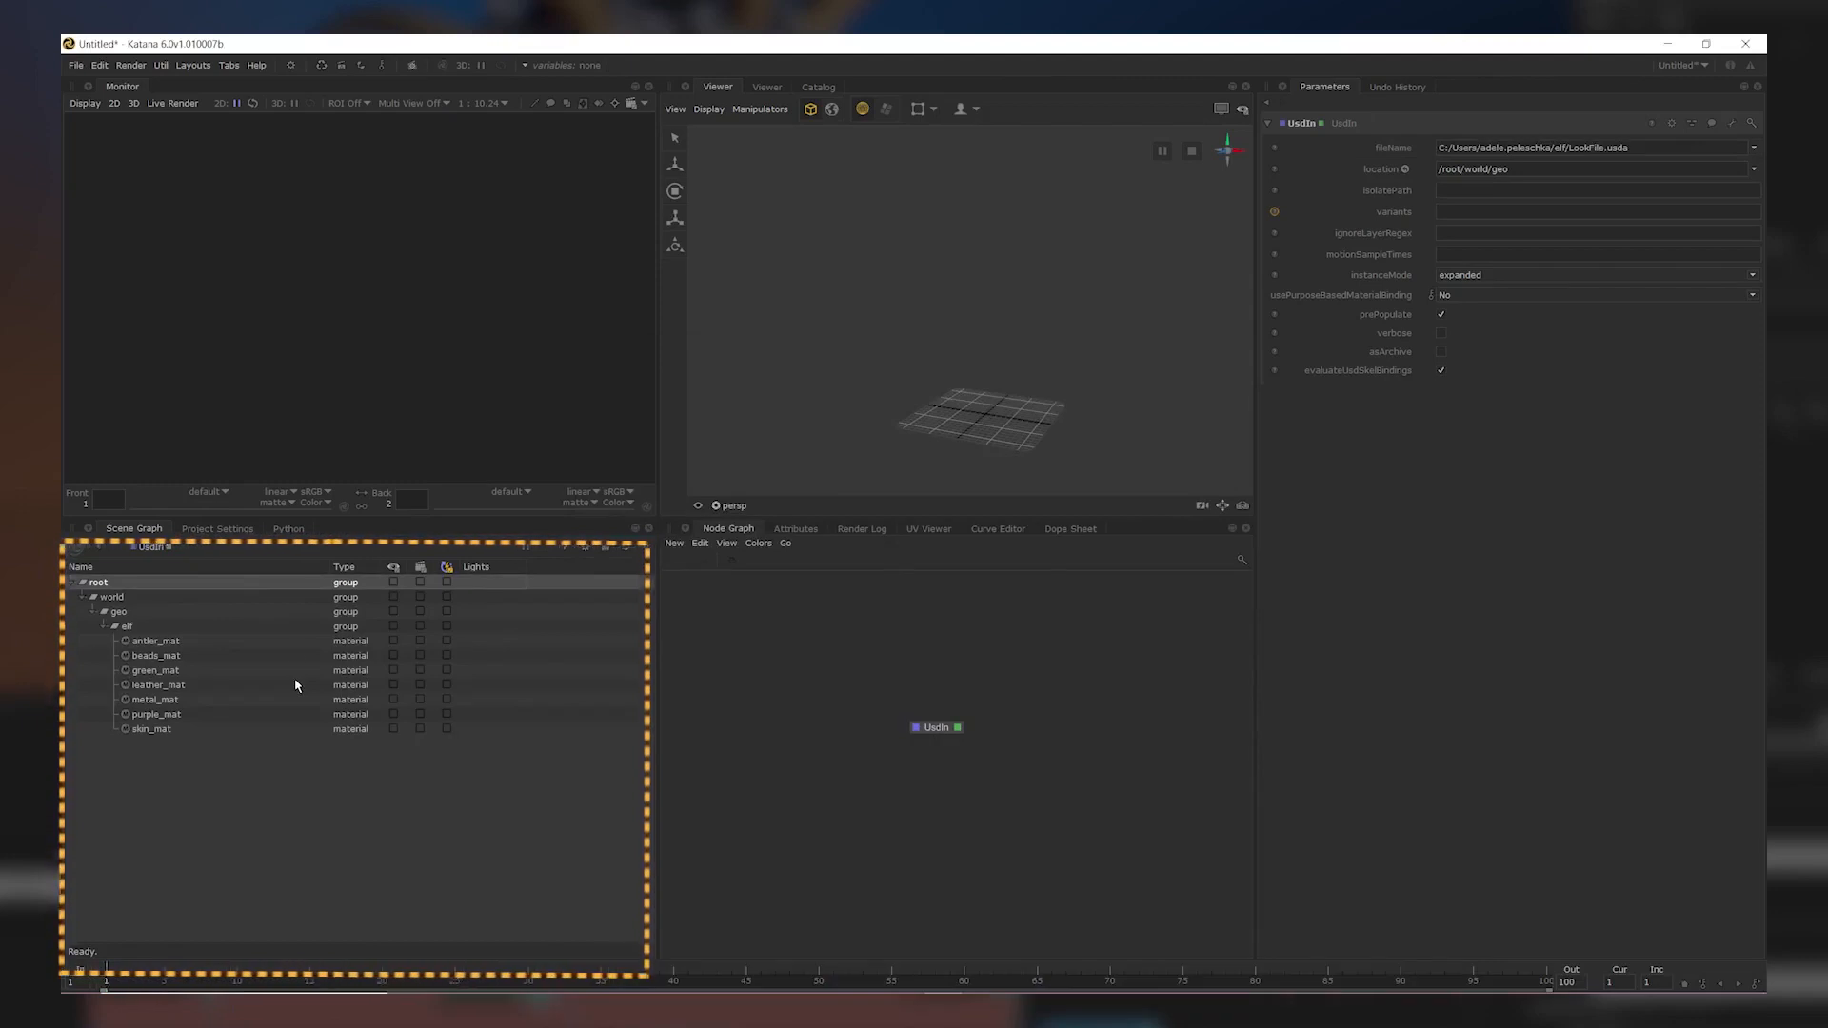
click(295, 641)
shift+click(282, 728)
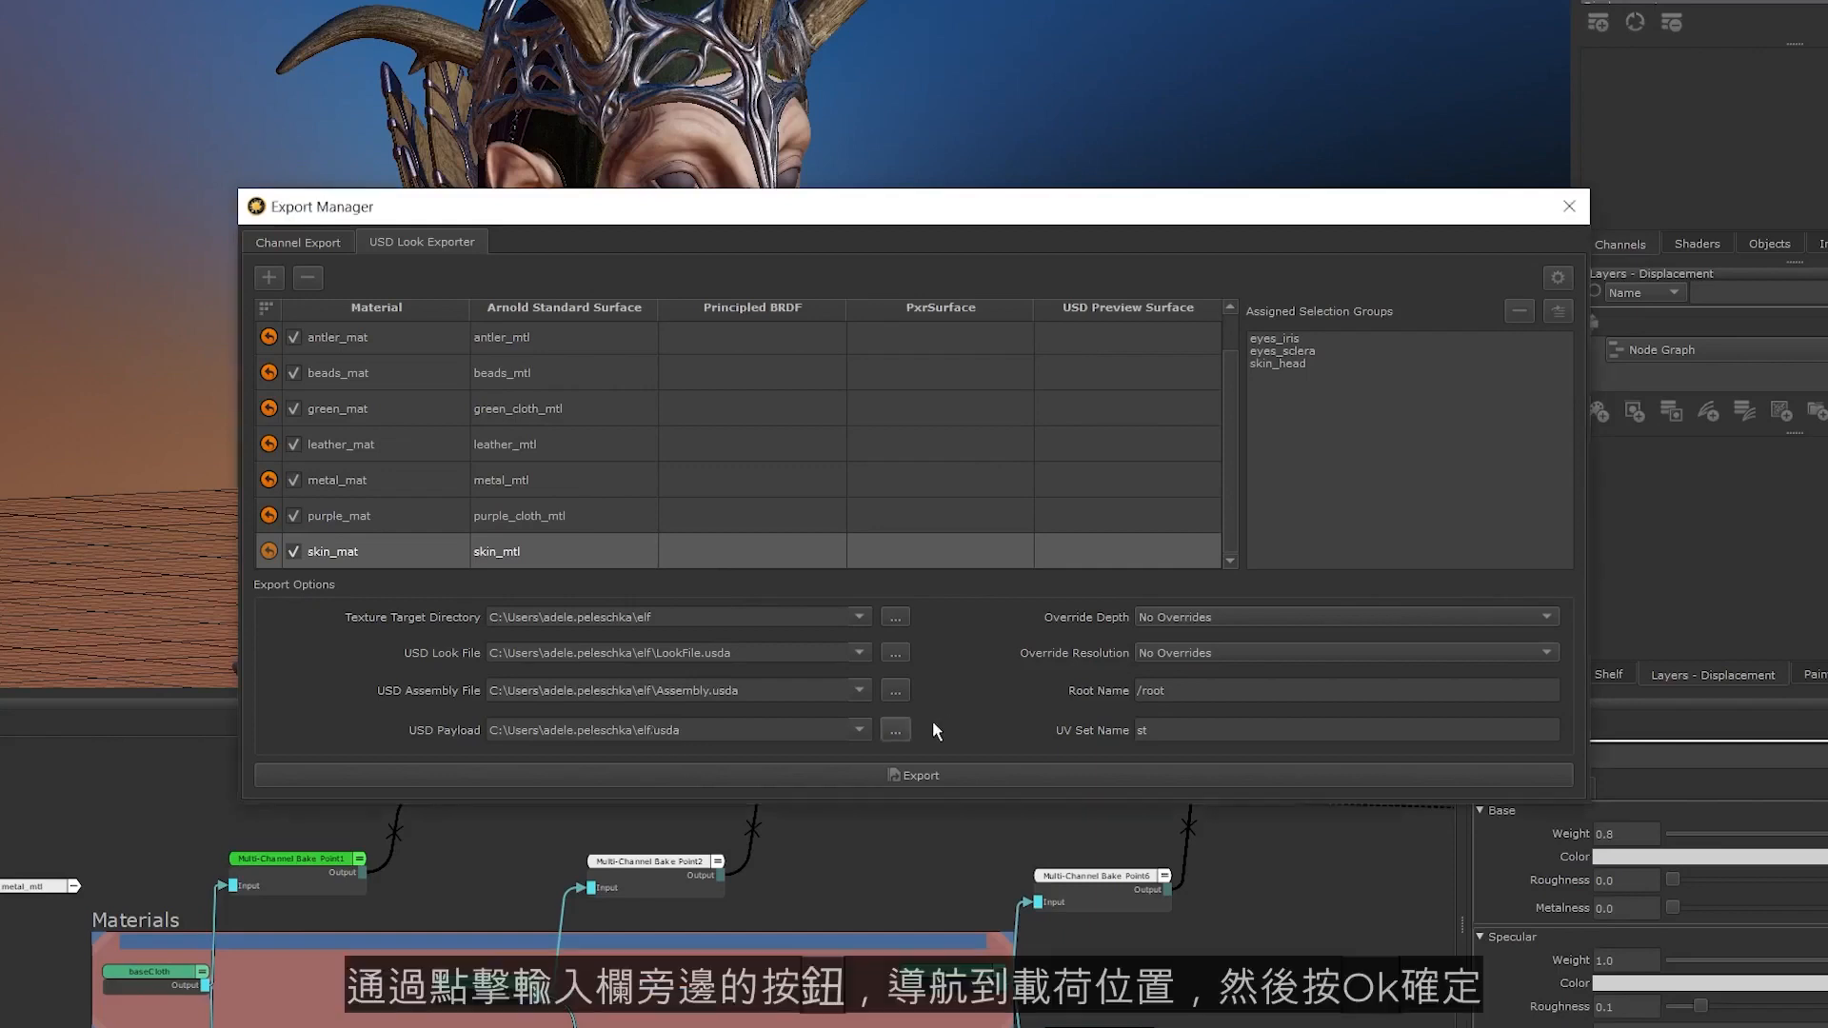
Back in Mari, set the USD Payload to elfUSD.usda from the Documents folder
click(897, 730)
scroll(876, 462, down, 2)
double_click(895, 518)
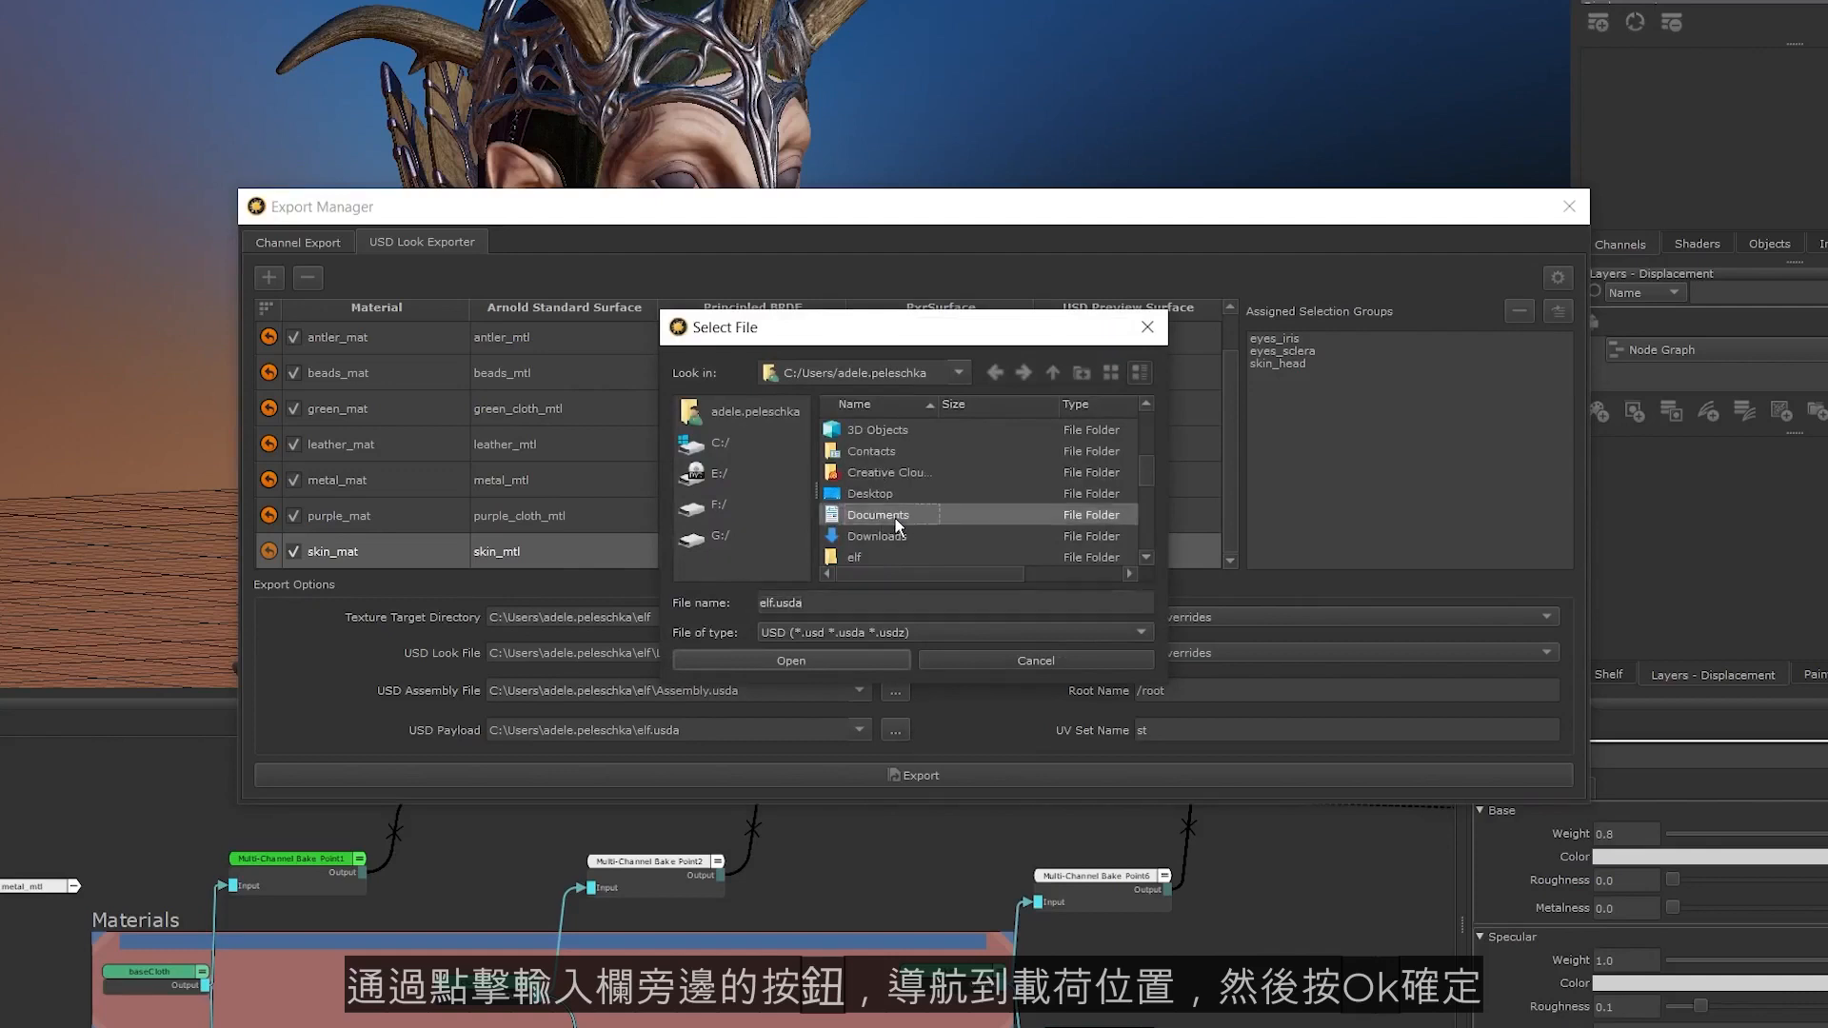
click(895, 537)
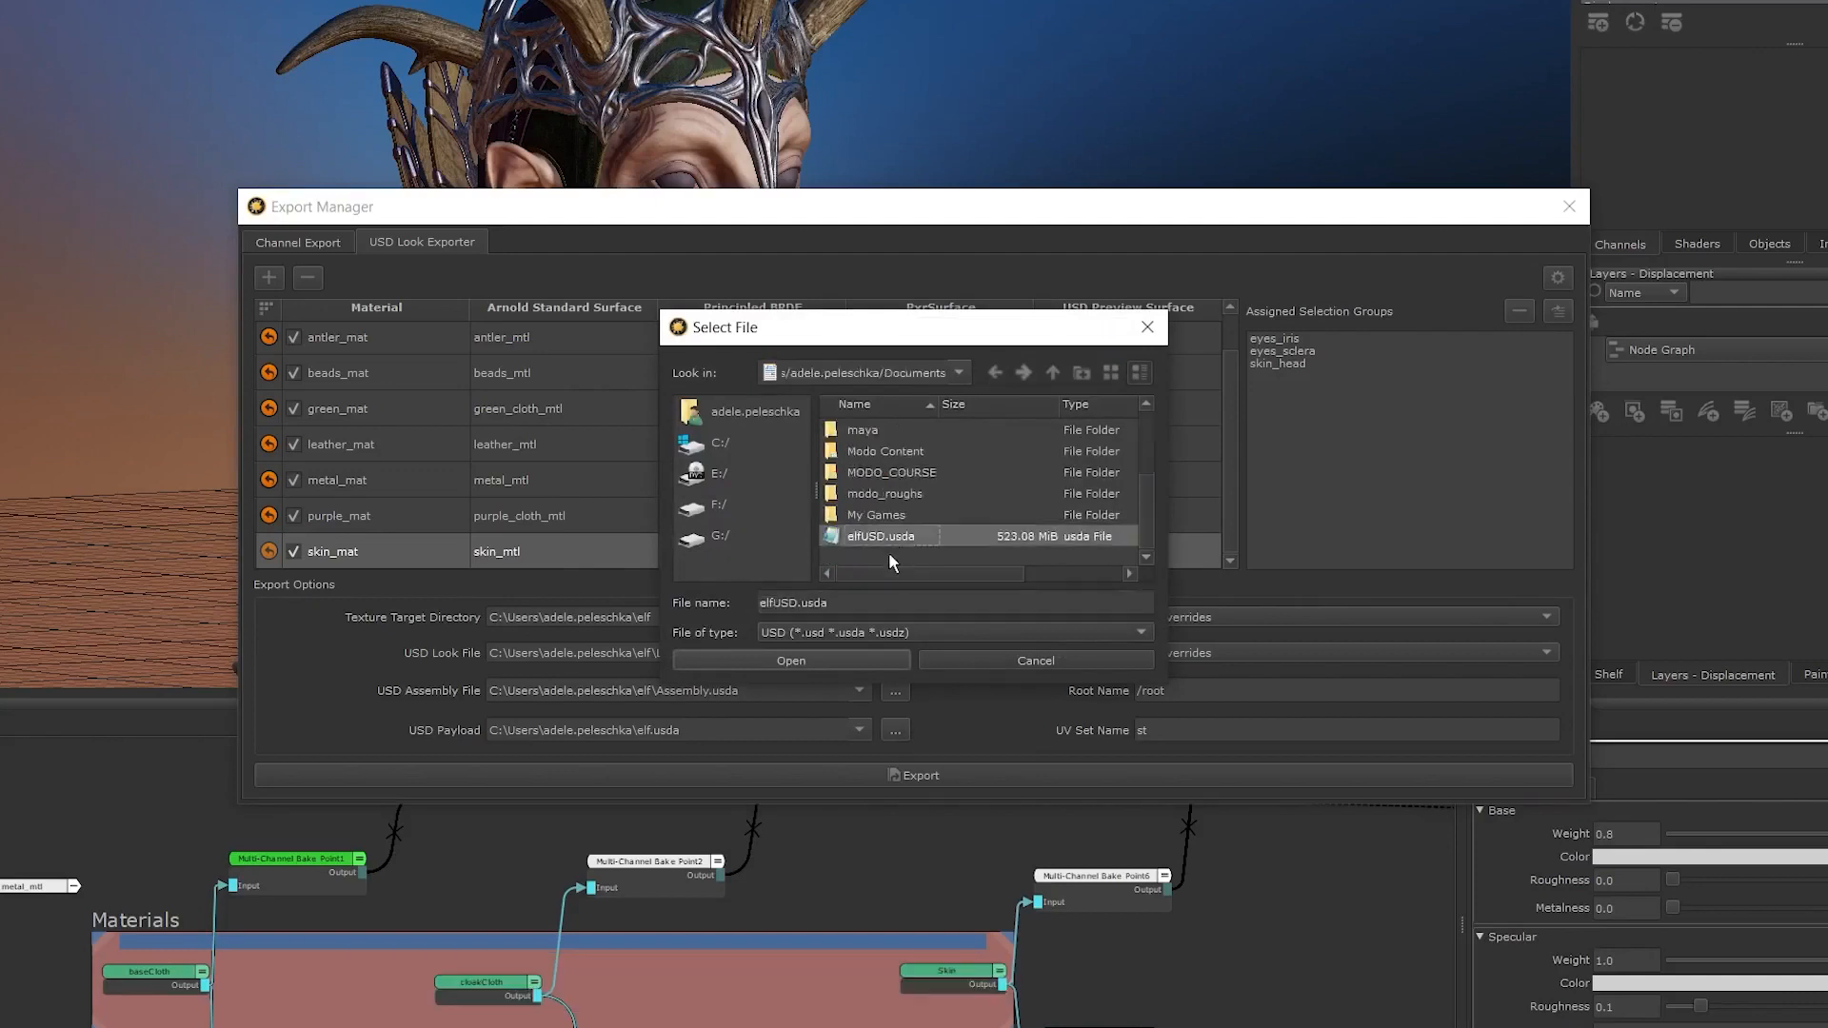
click(849, 656)
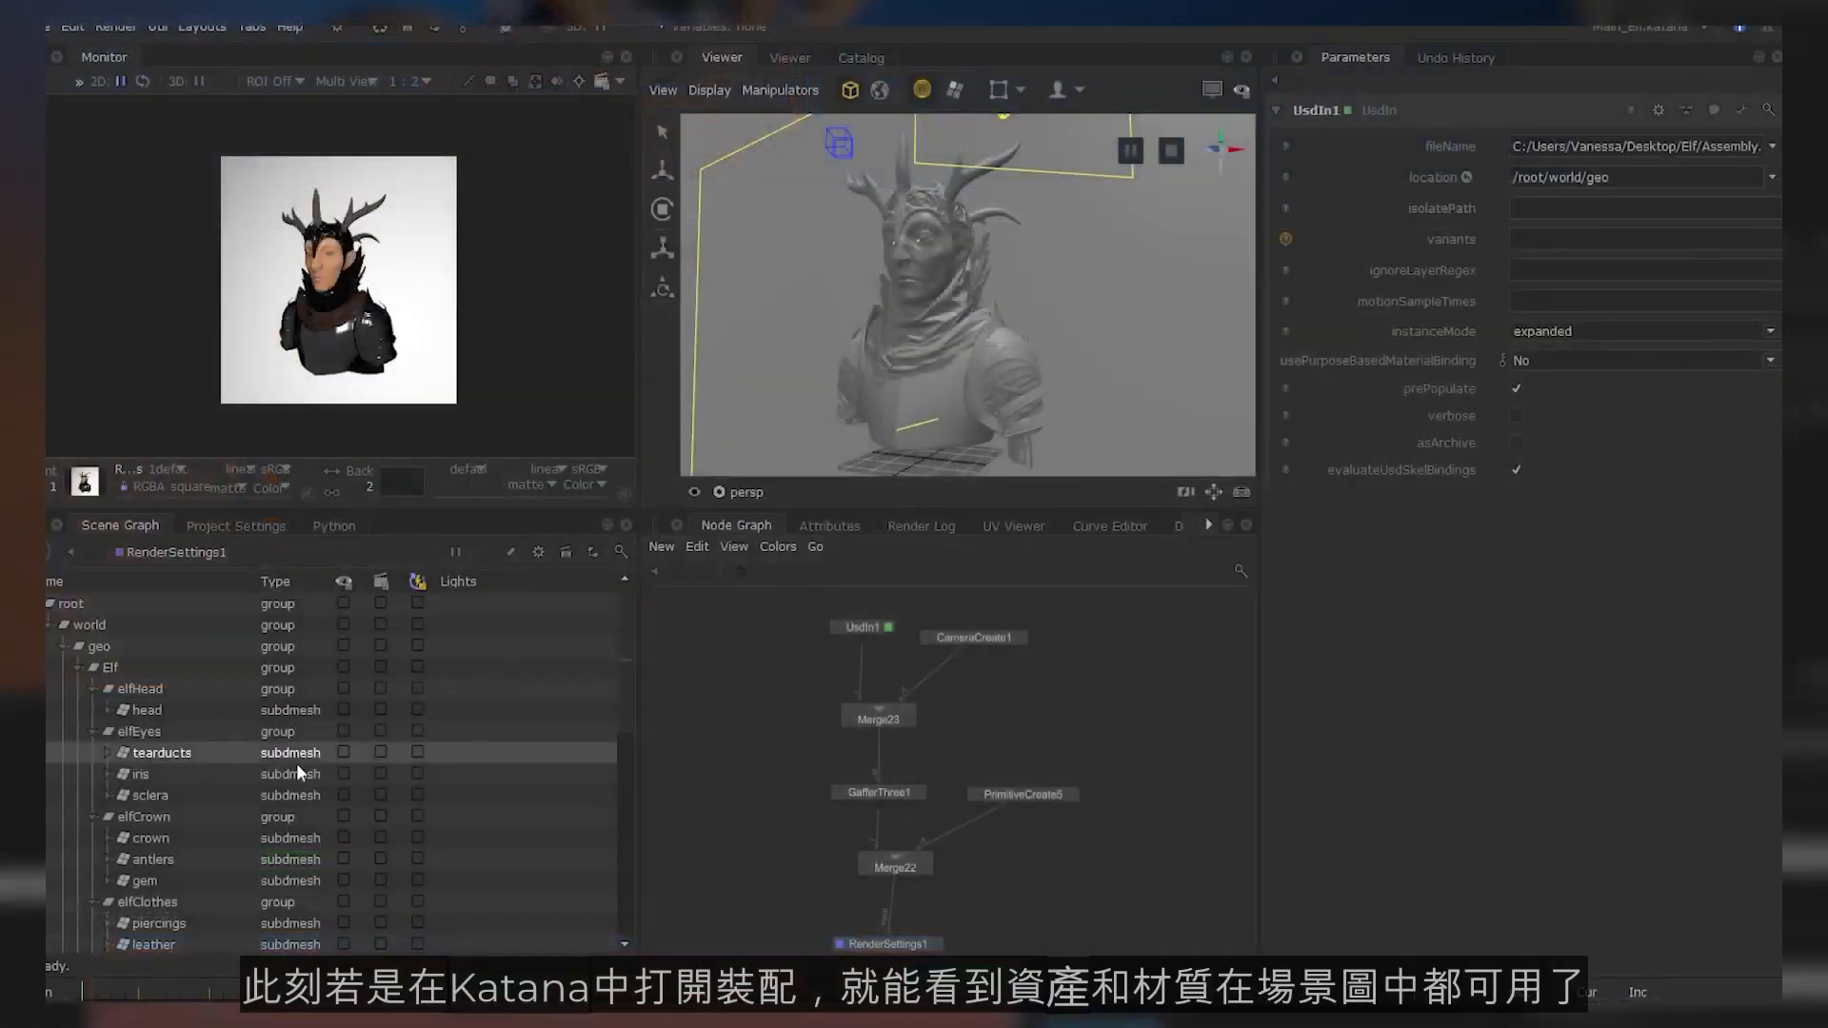
In Katana, examine the assembly's scene graph meshes and select the materials Fabric through Material1
scroll(297, 781, down, 2)
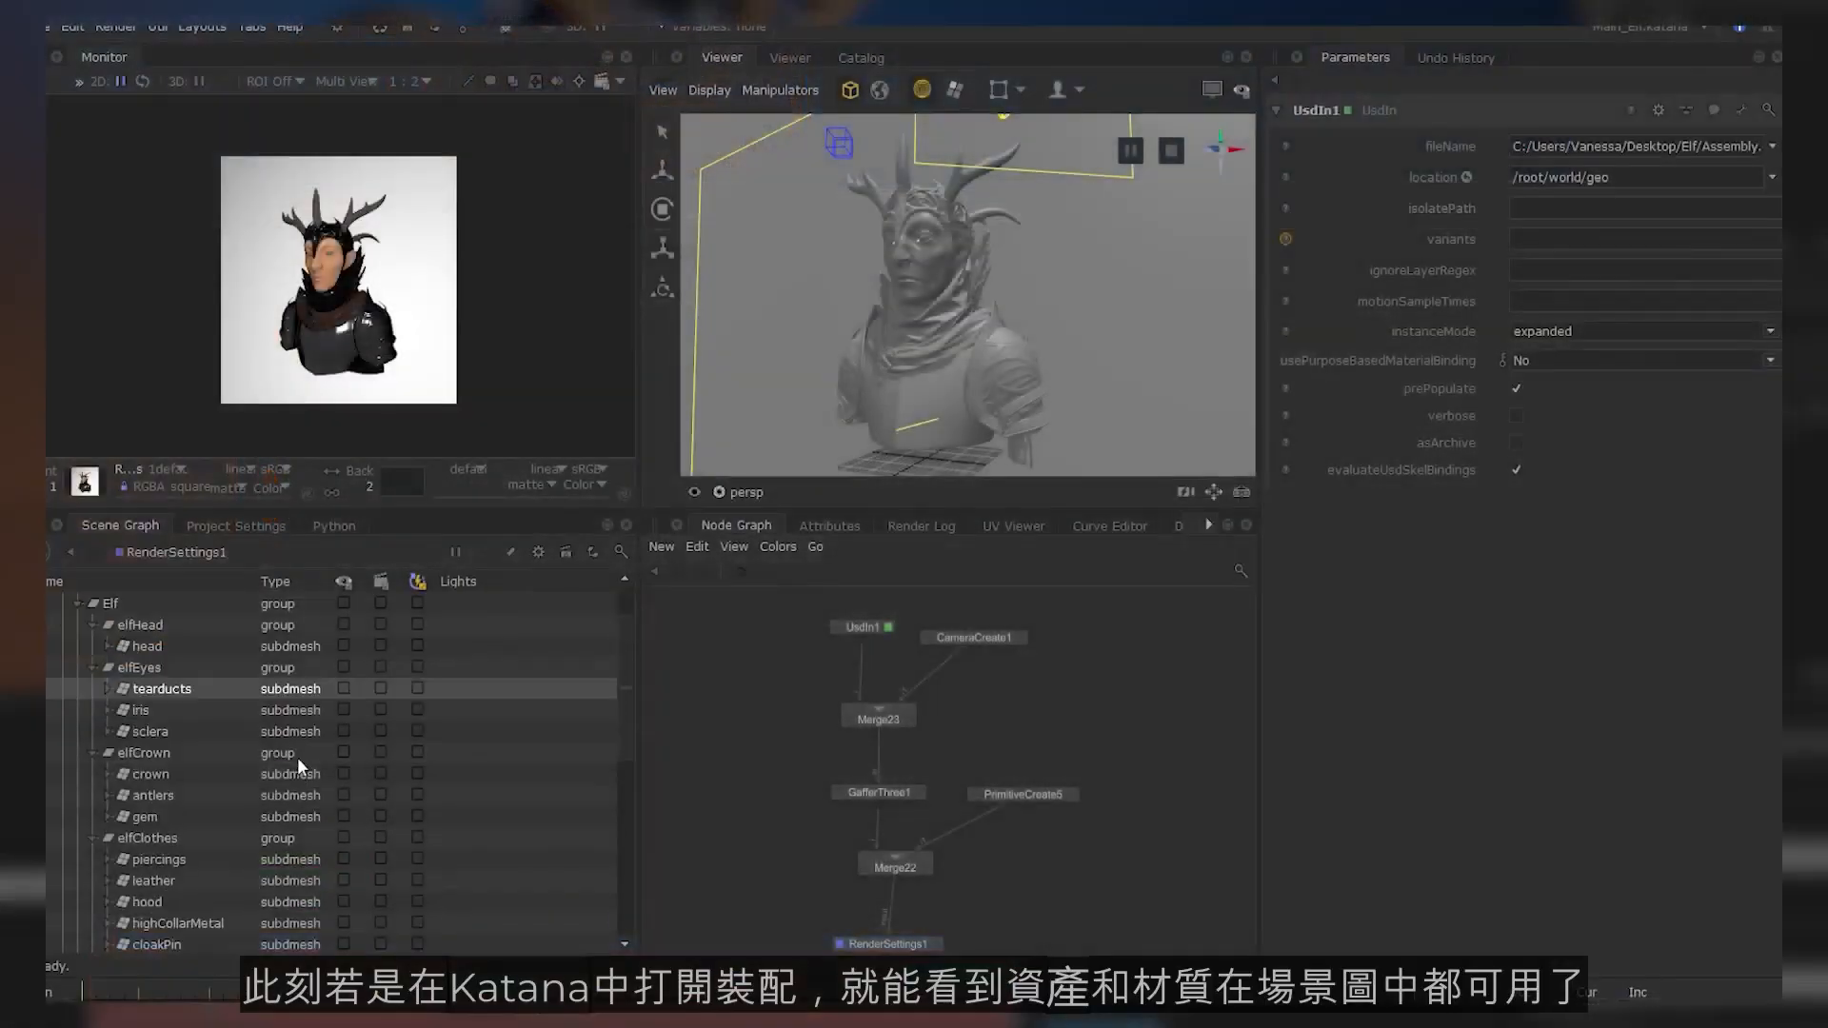
scroll(297, 757, down, 4)
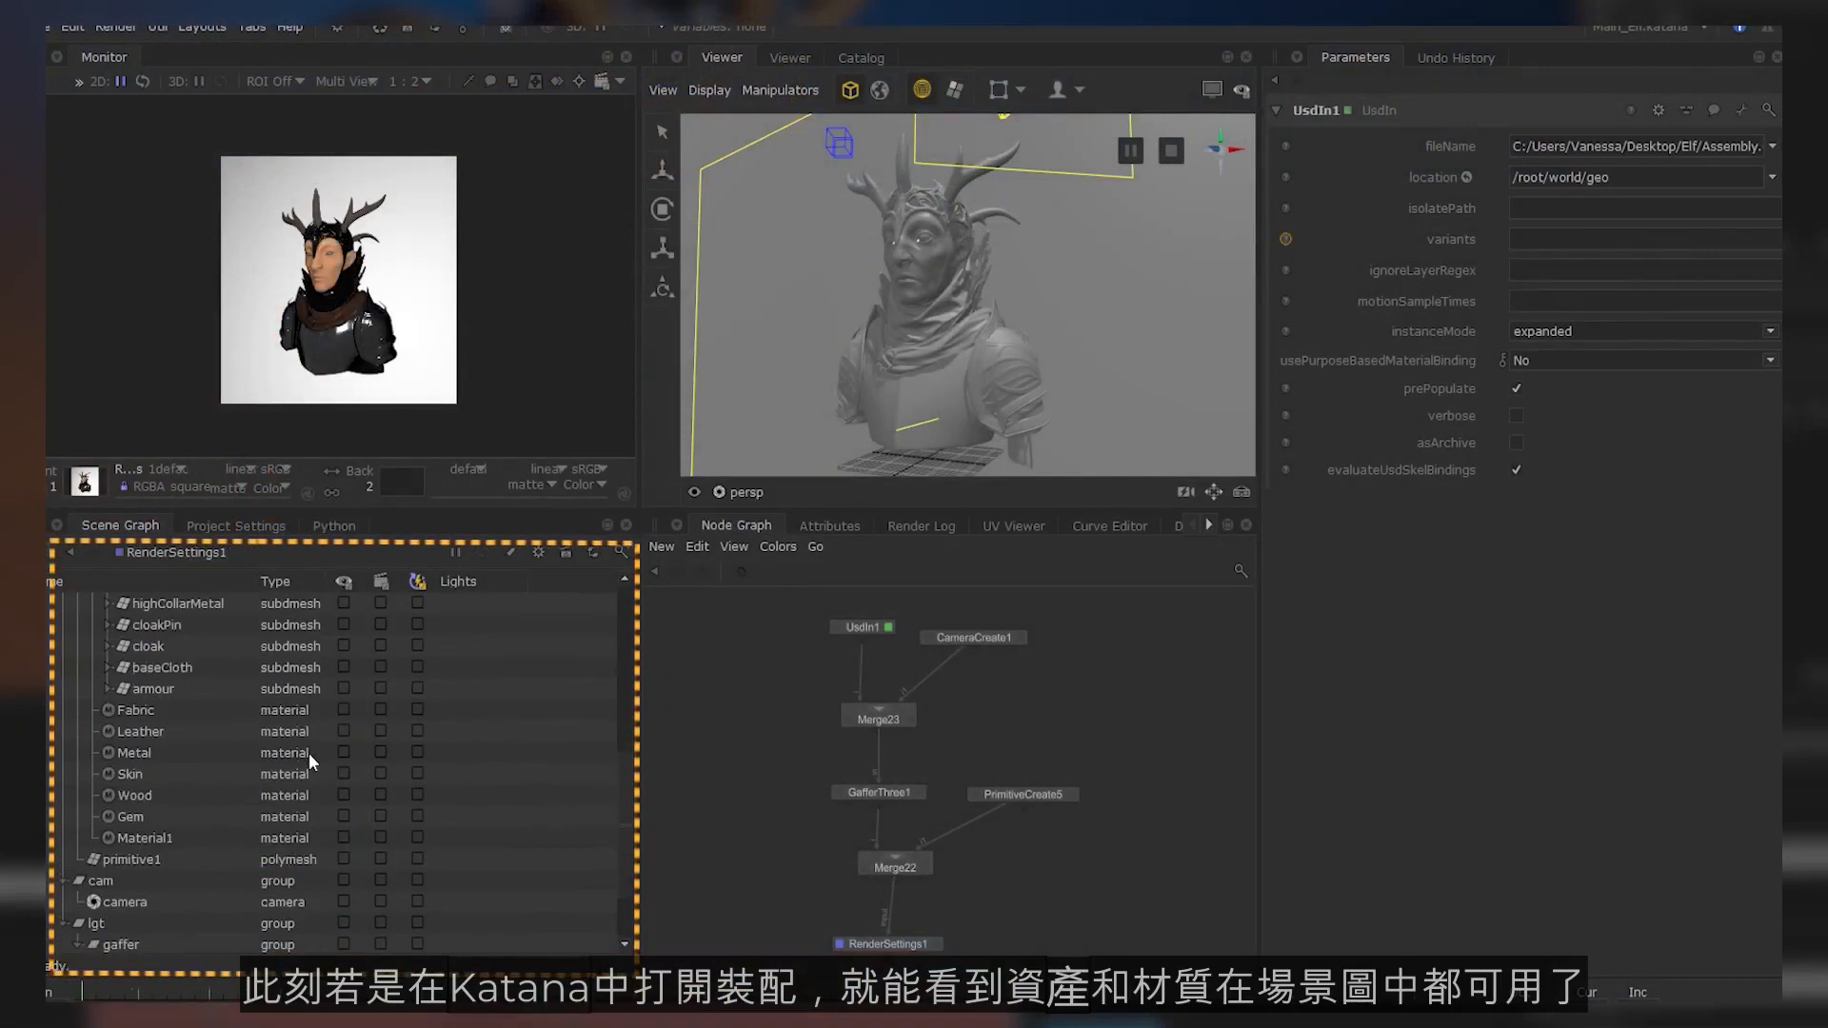
drag(212, 711, 213, 833)
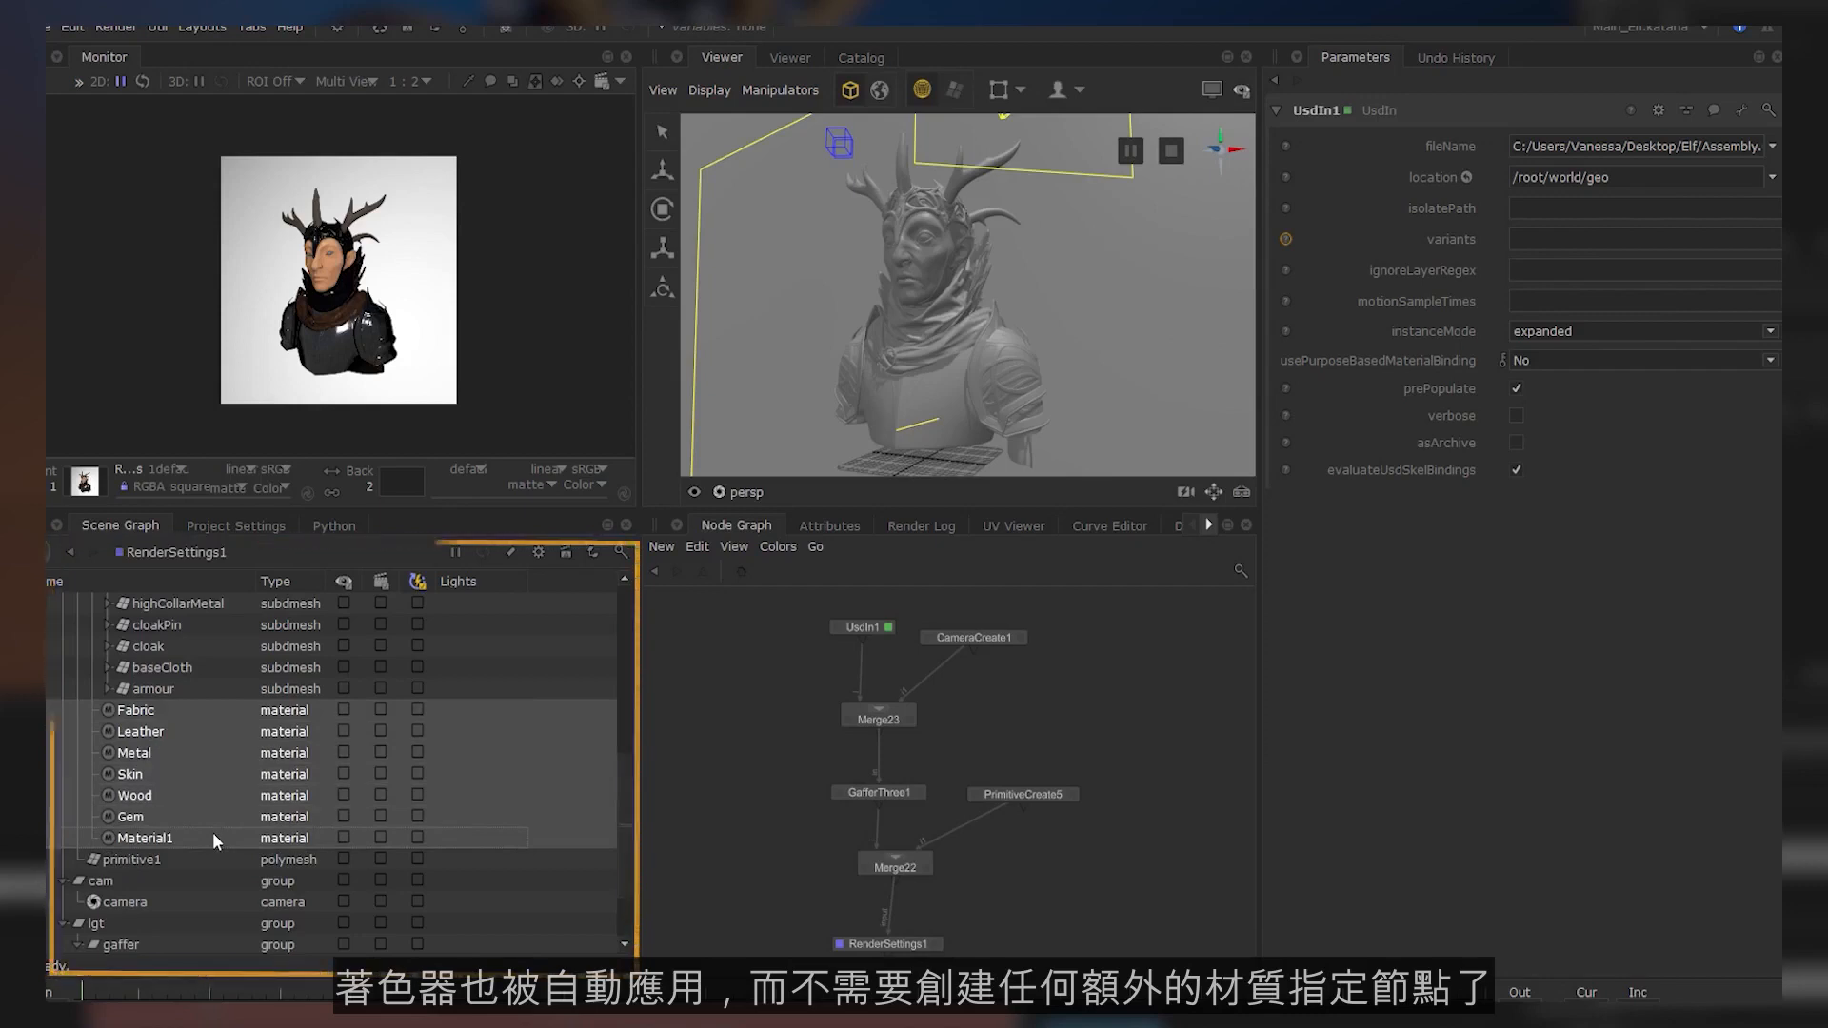
scroll(214, 832, down, 2)
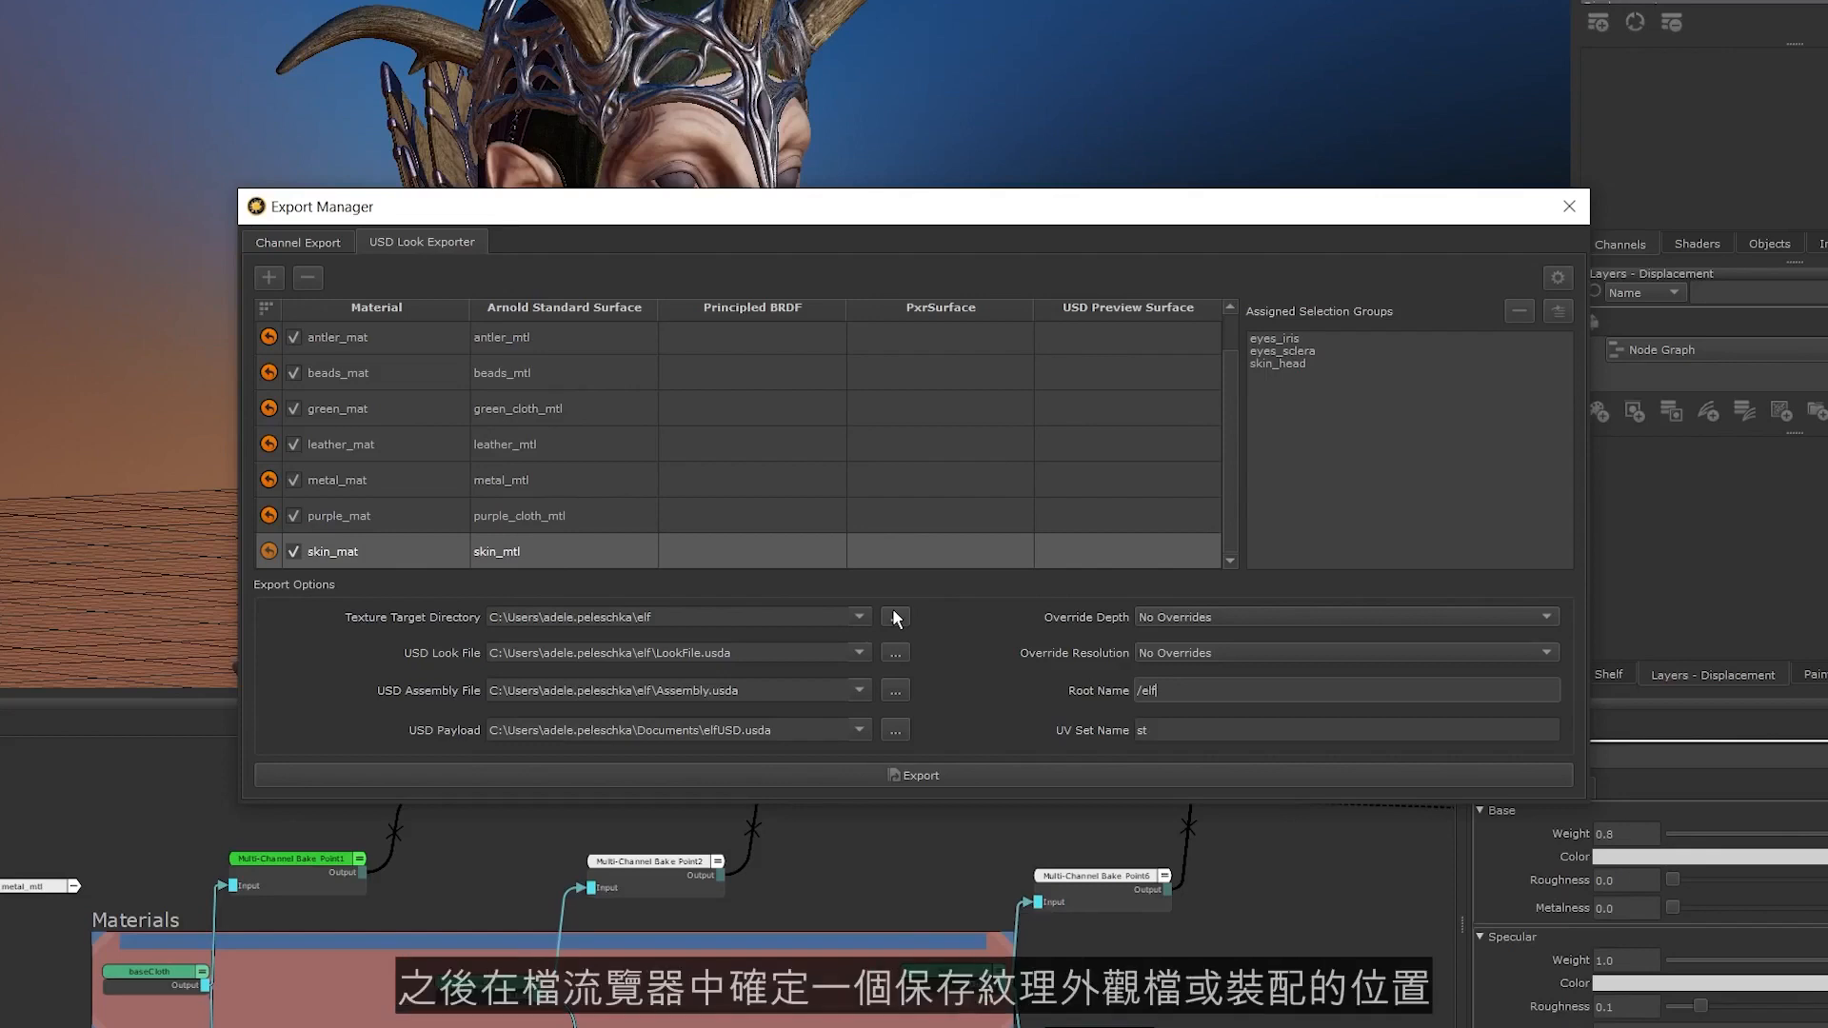
In Mari, browse the texture target directory without changing it and check the look and assembly file paths
click(895, 617)
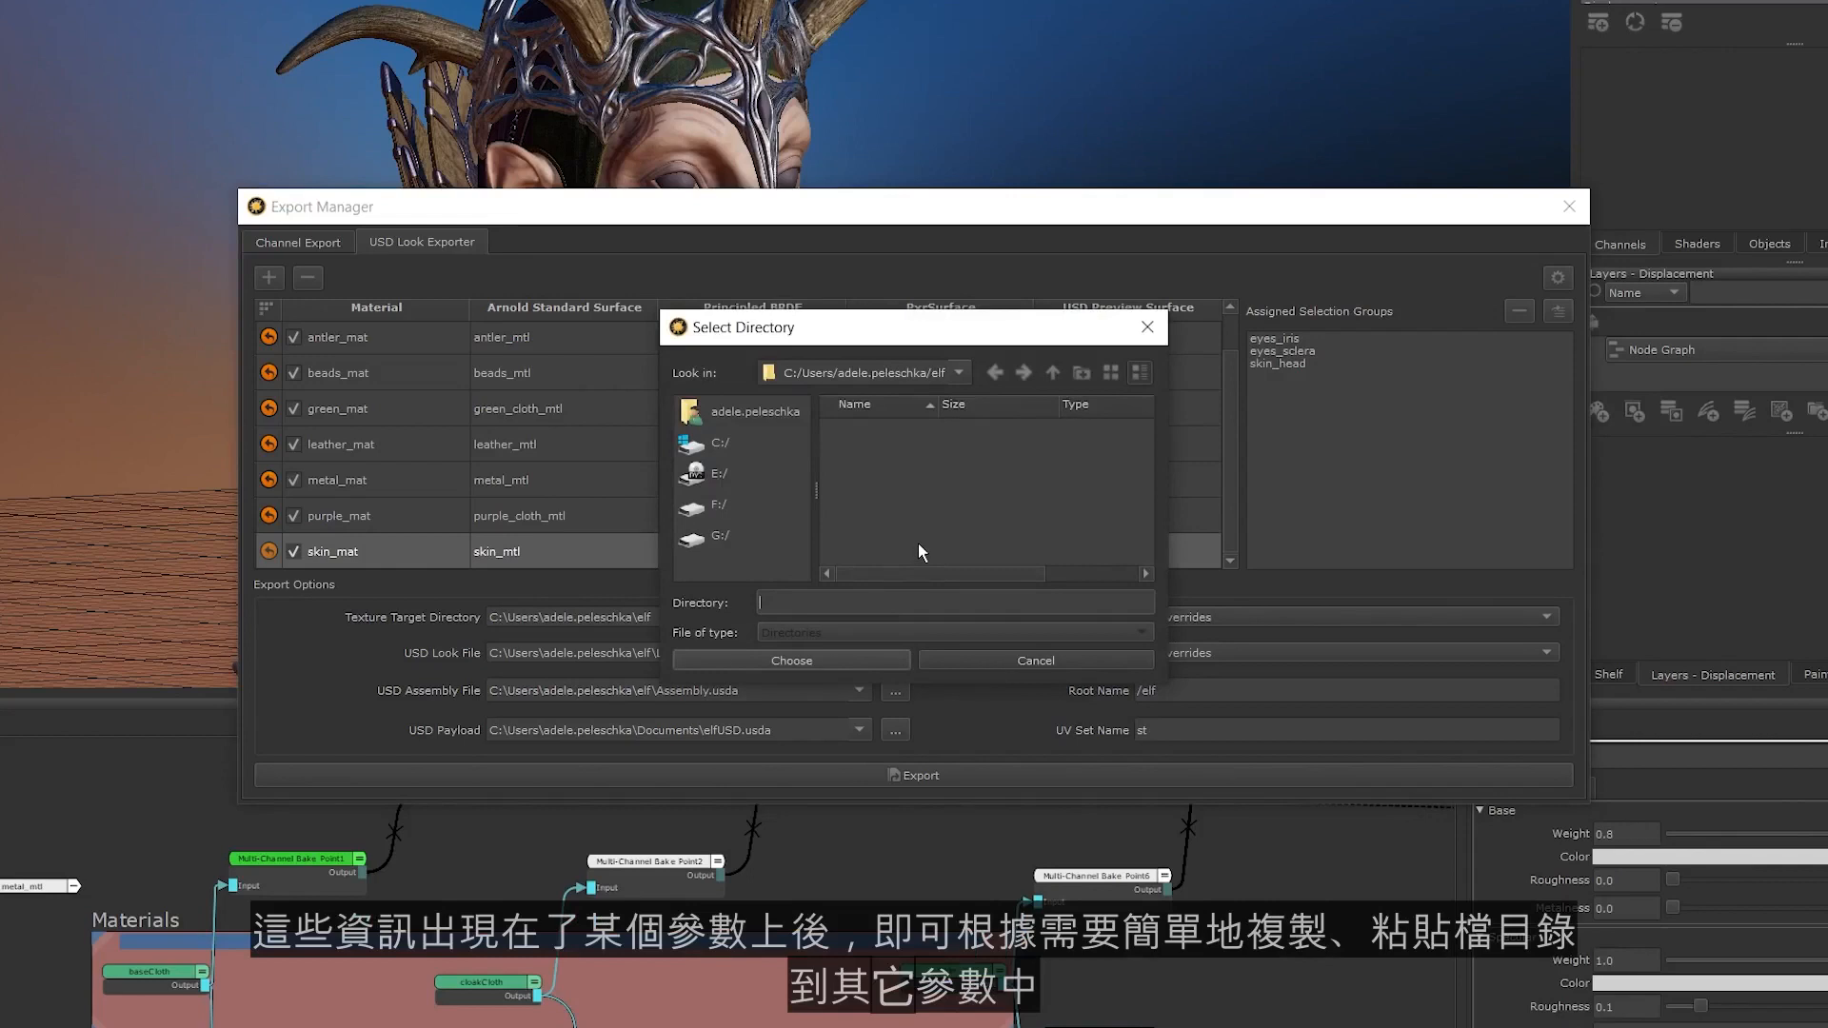
click(992, 660)
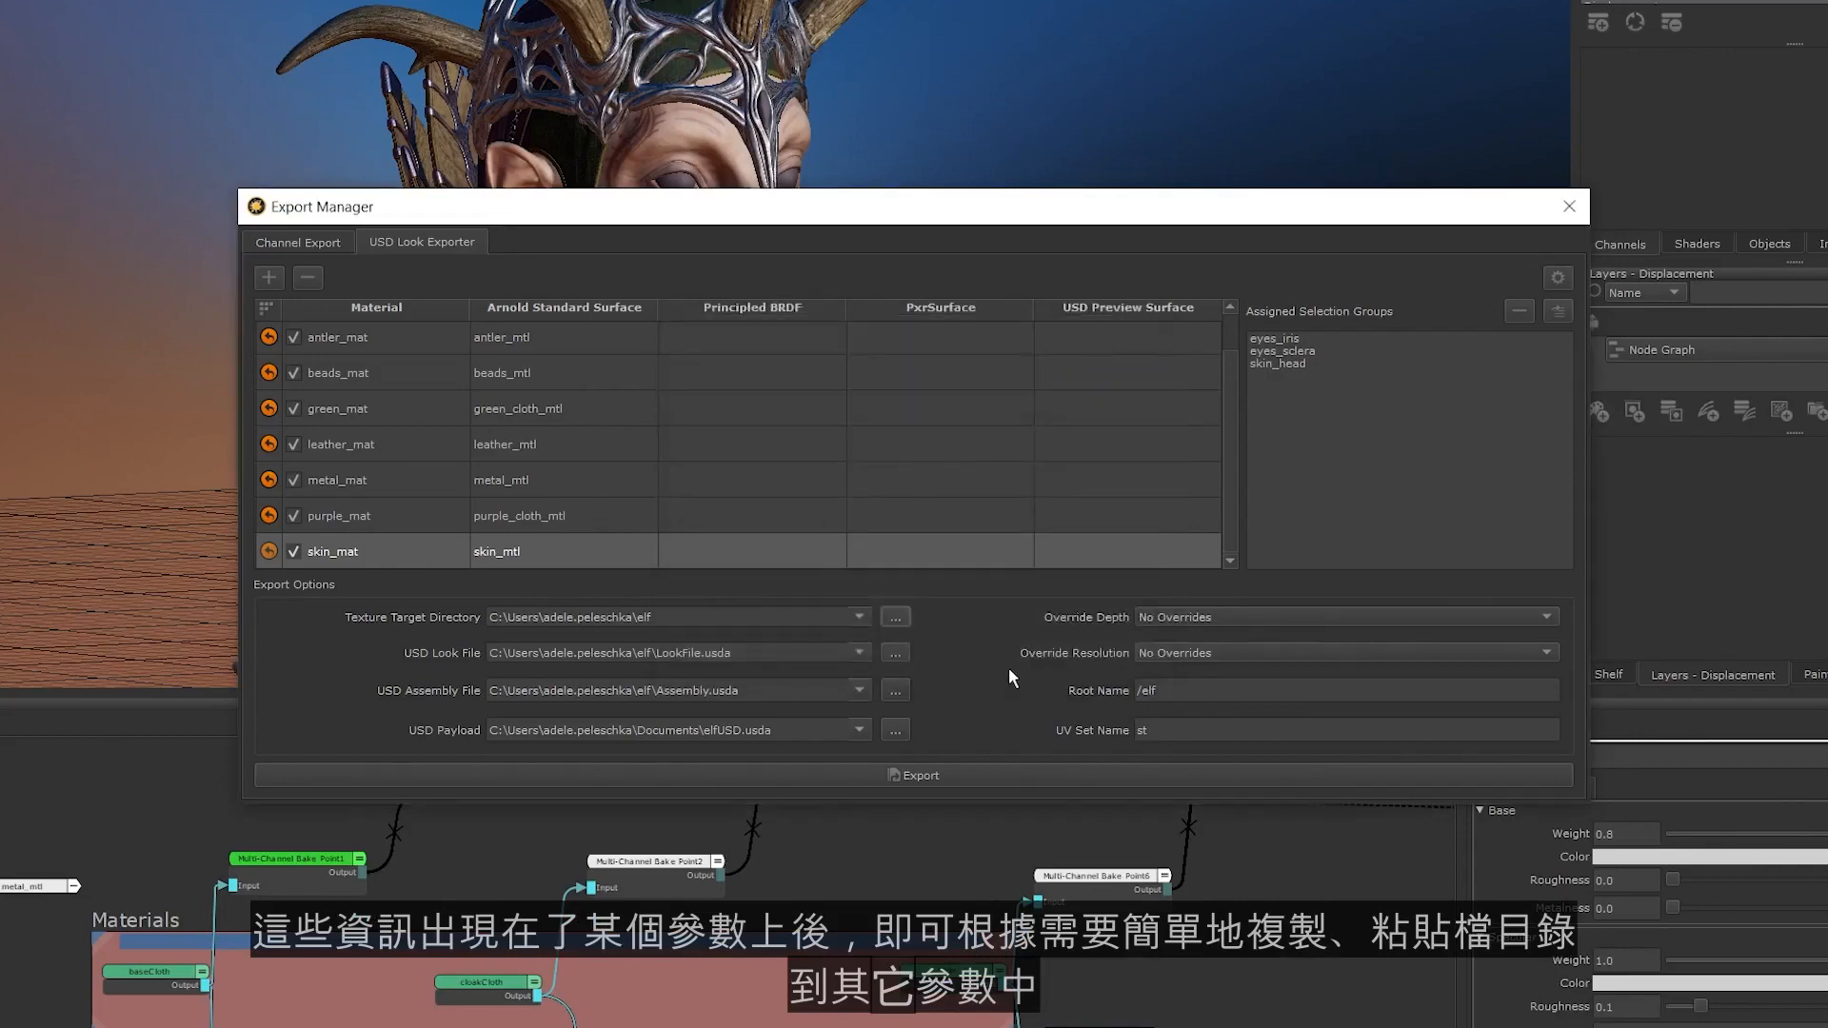
drag(660, 652, 762, 653)
drag(654, 690, 777, 689)
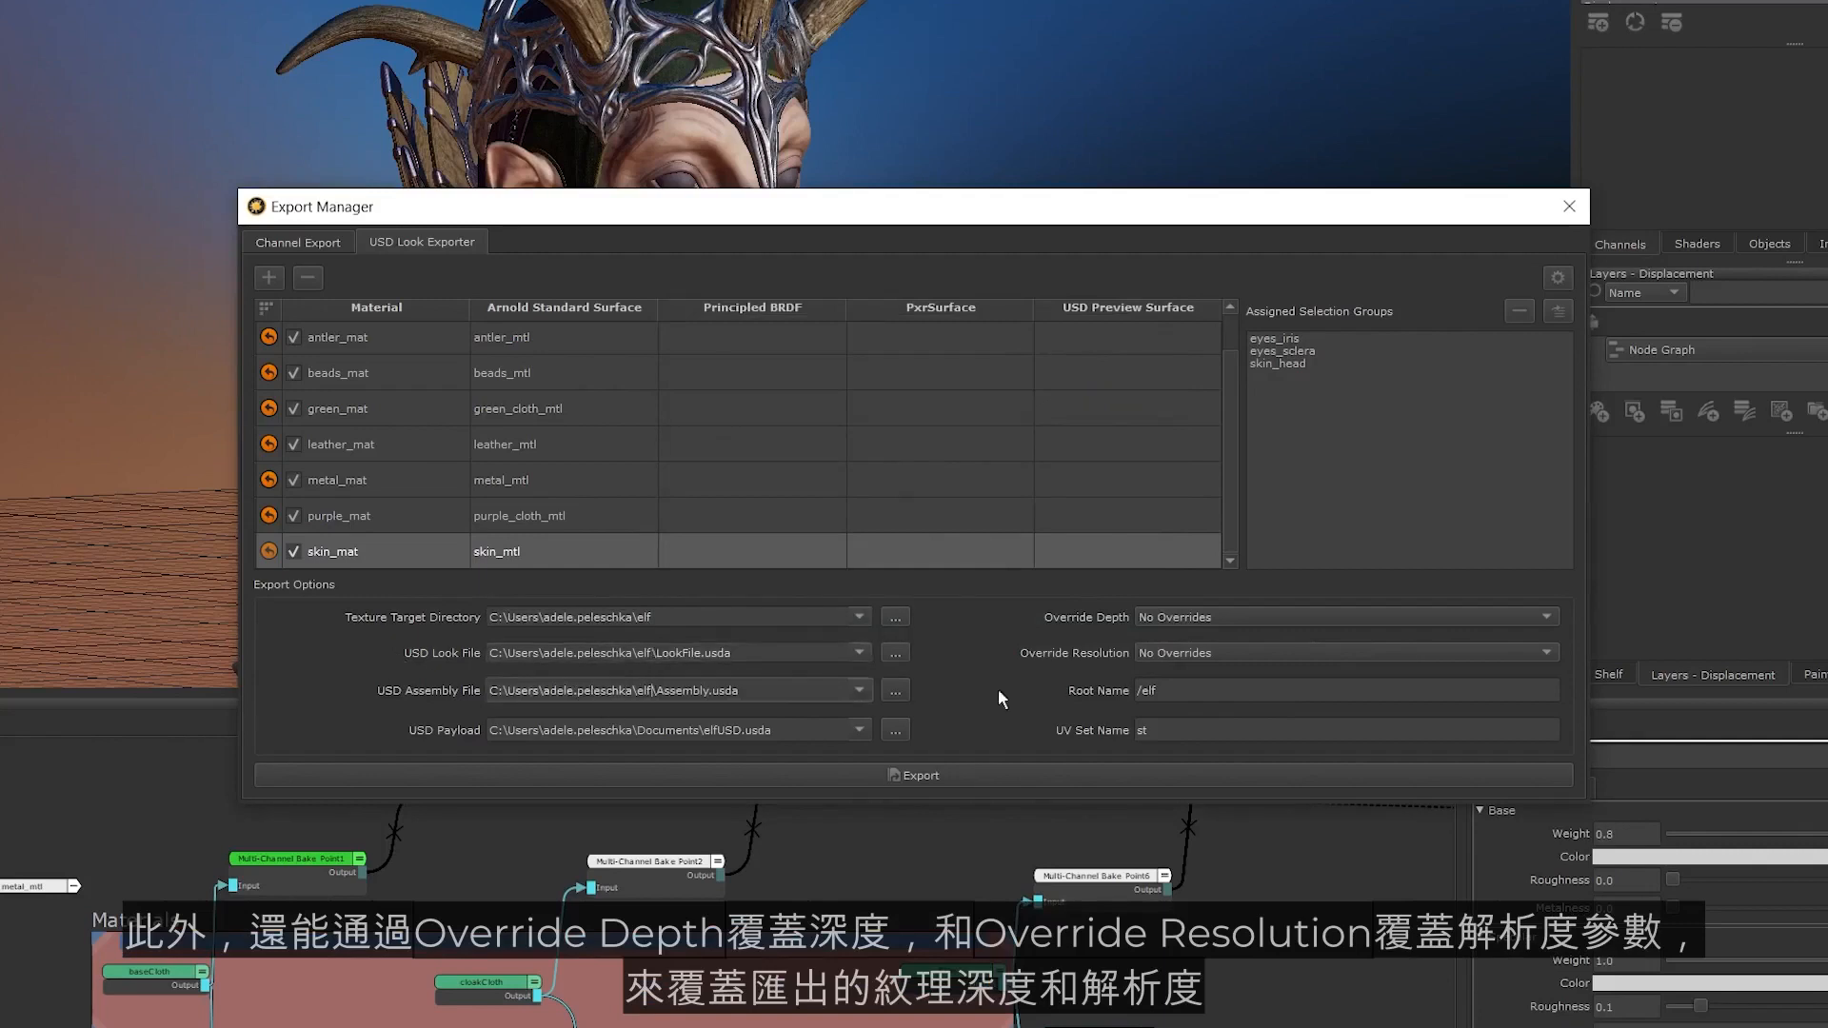
Review the depth and resolution override options, leaving both at No Overrides
click(1230, 619)
click(1230, 619)
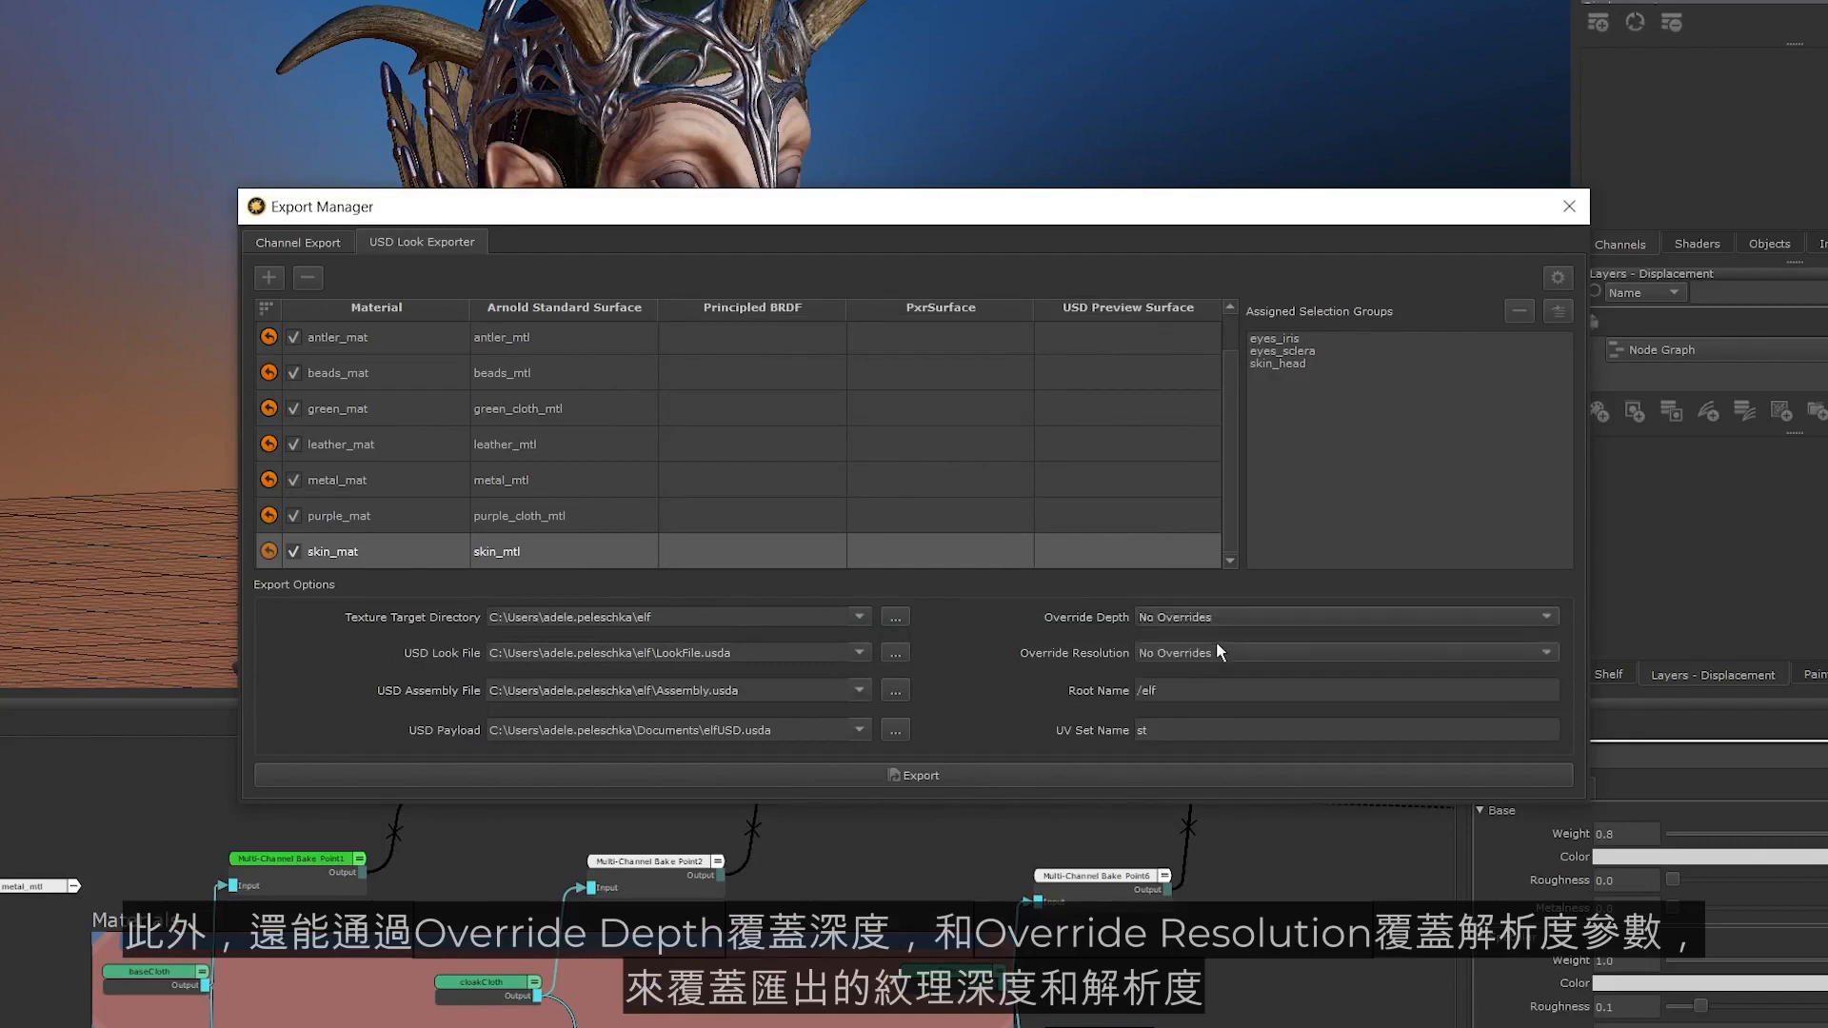
click(1216, 652)
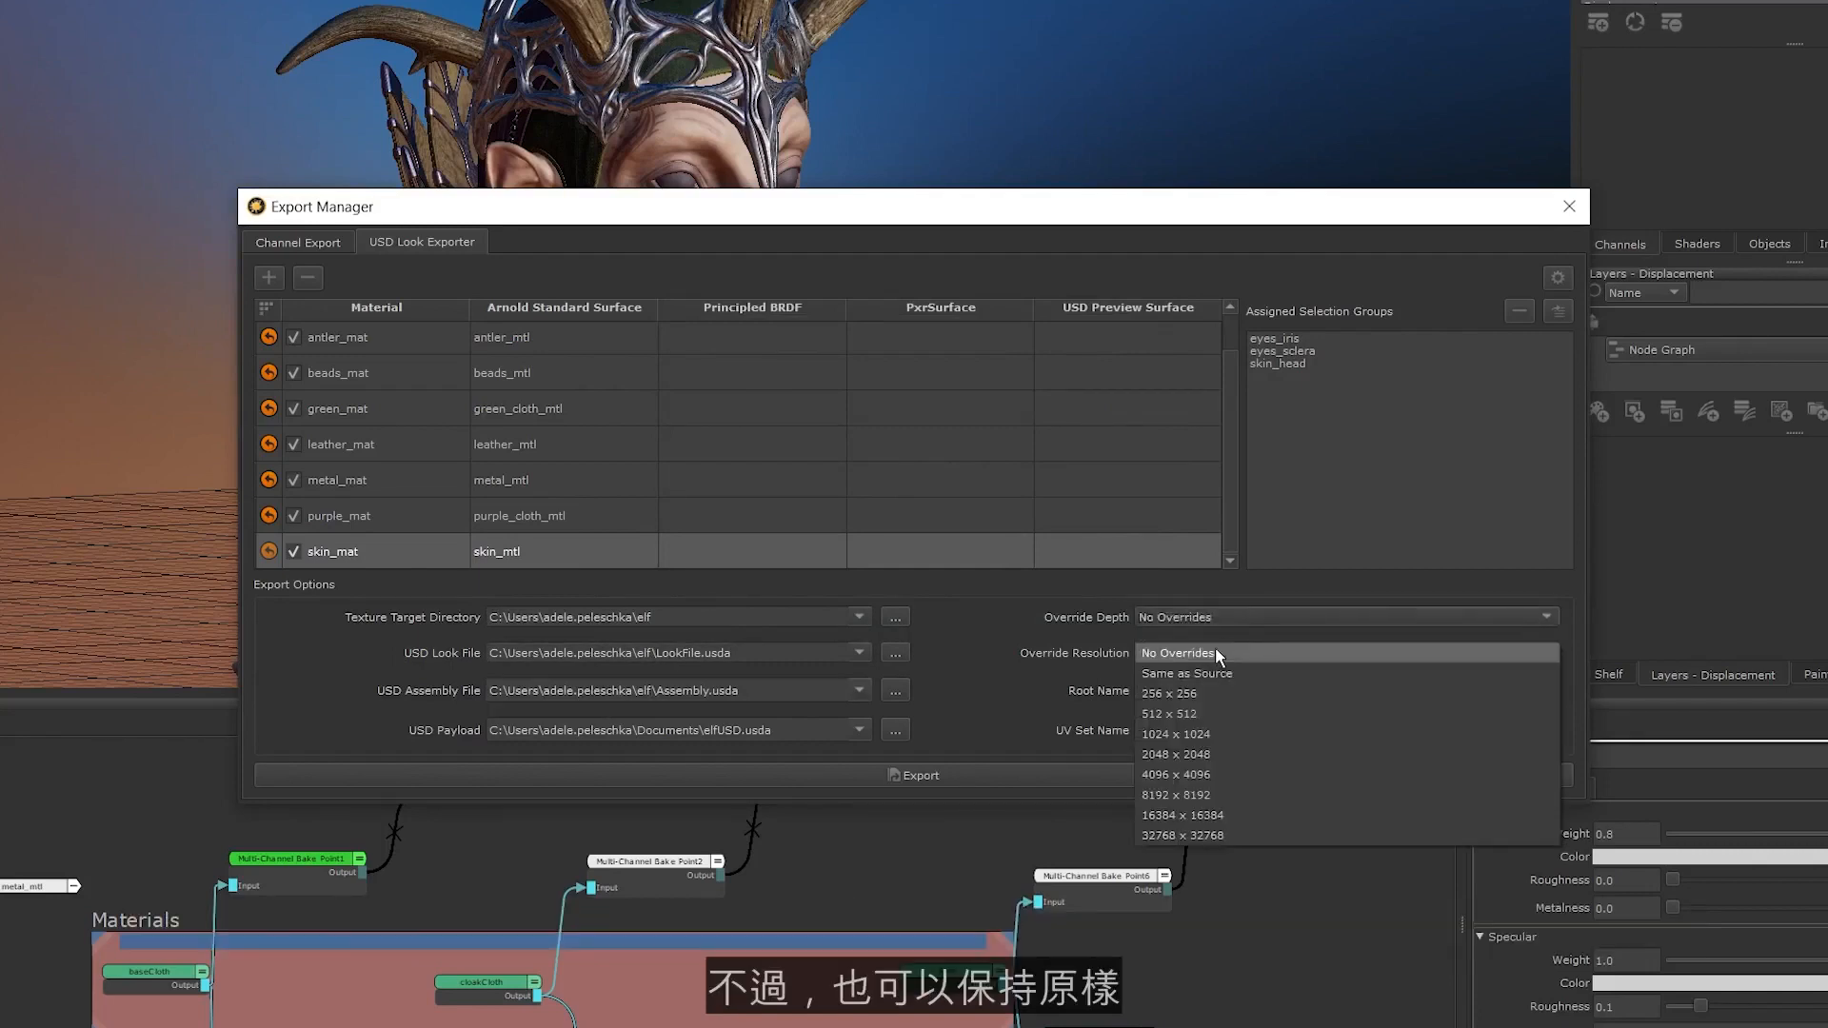
click(1216, 654)
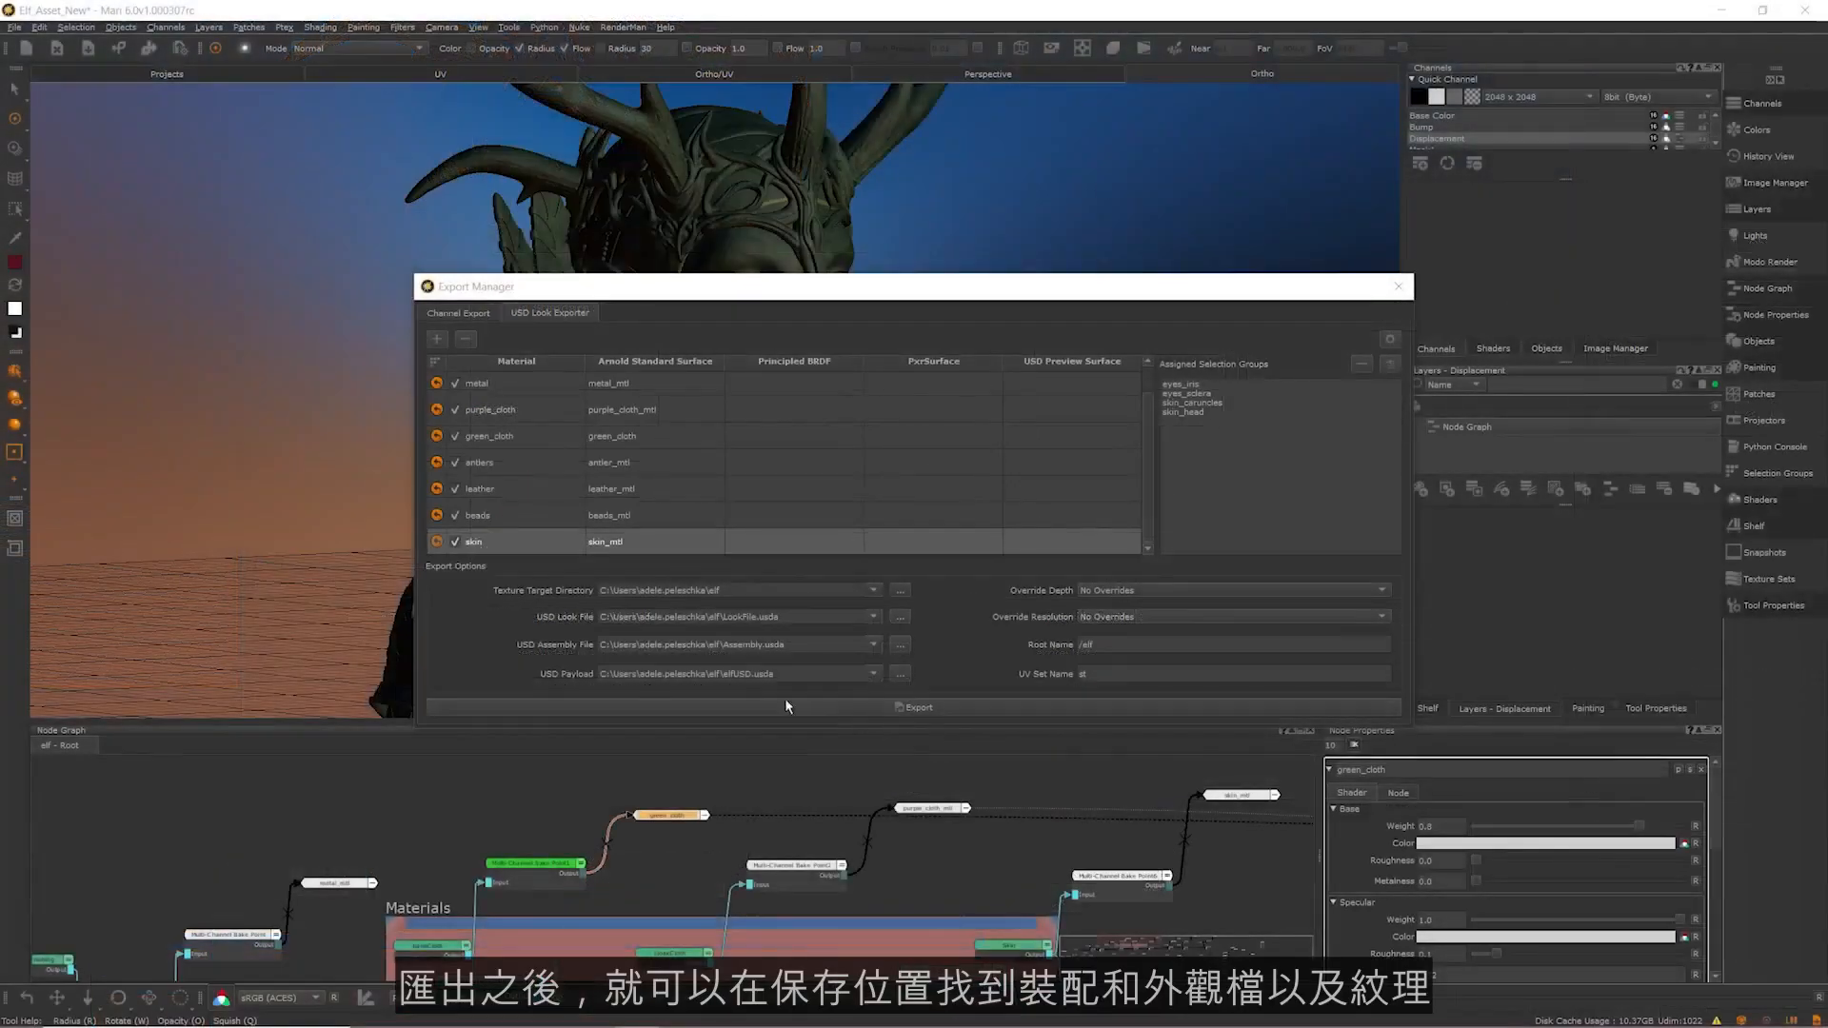
Switch to File Explorer and view the exported assembly, look file and textures in the elf folder
click(504, 1013)
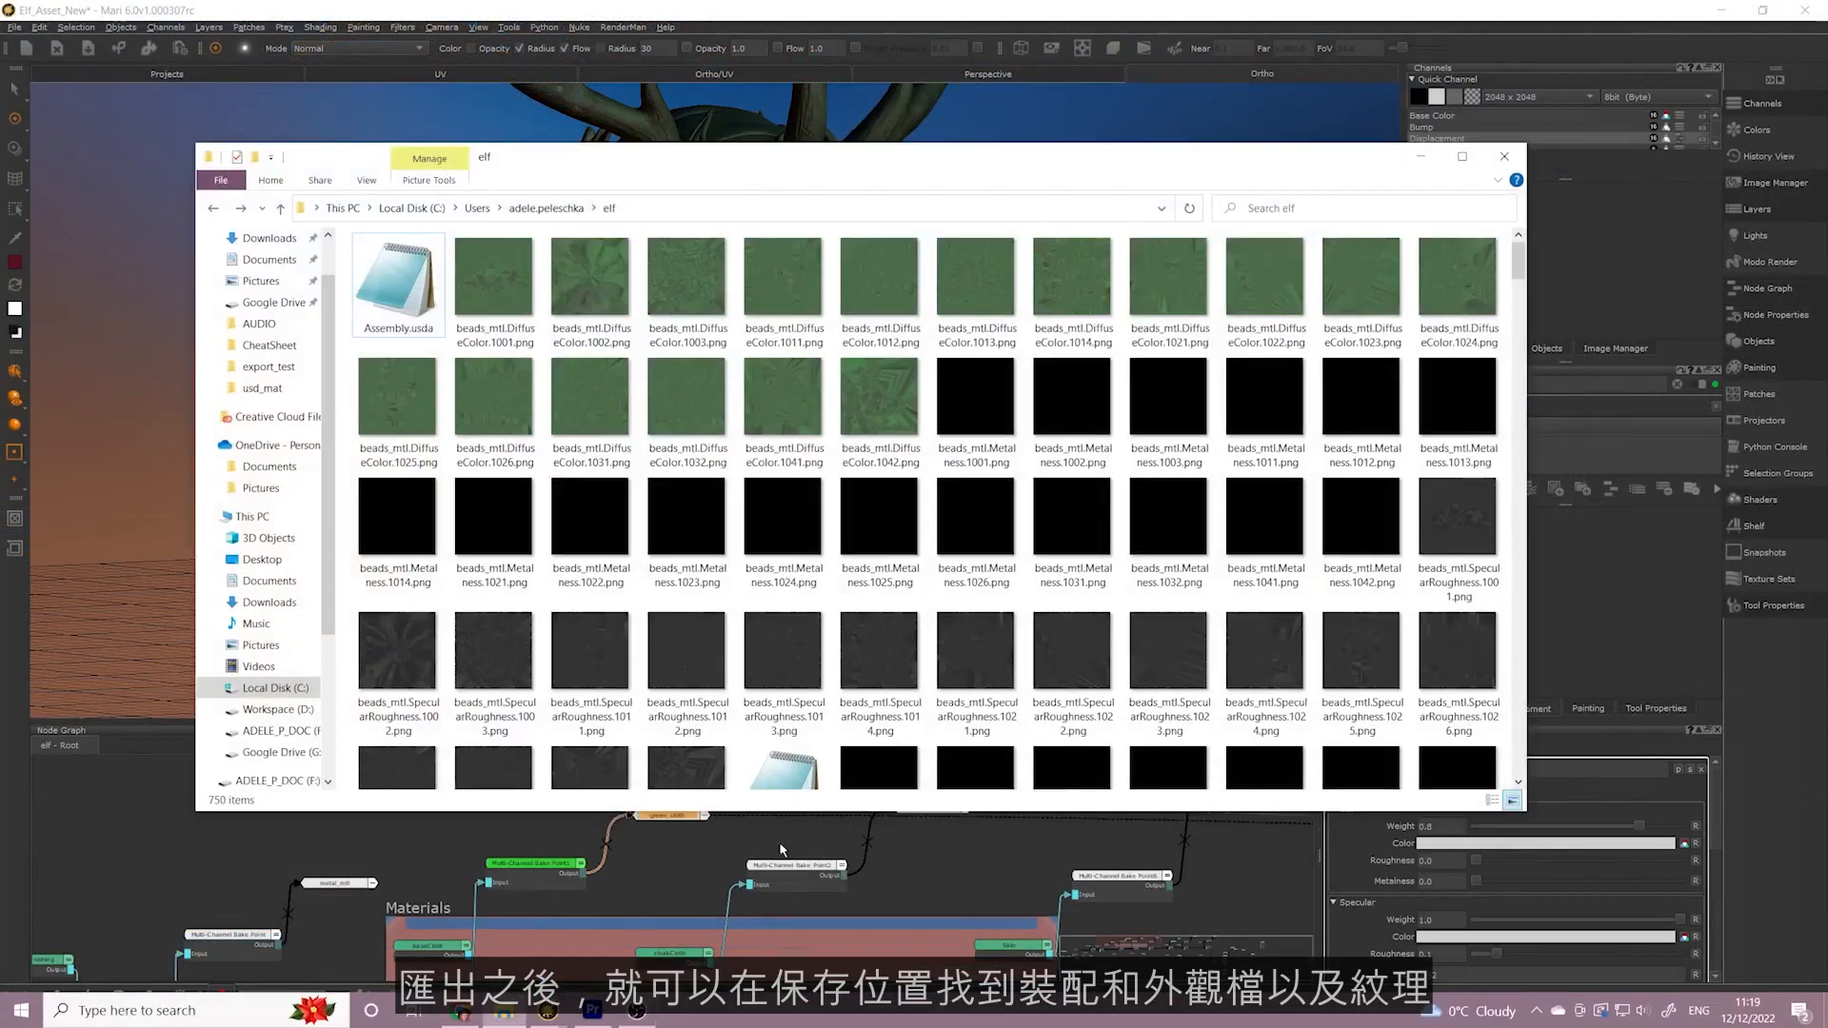